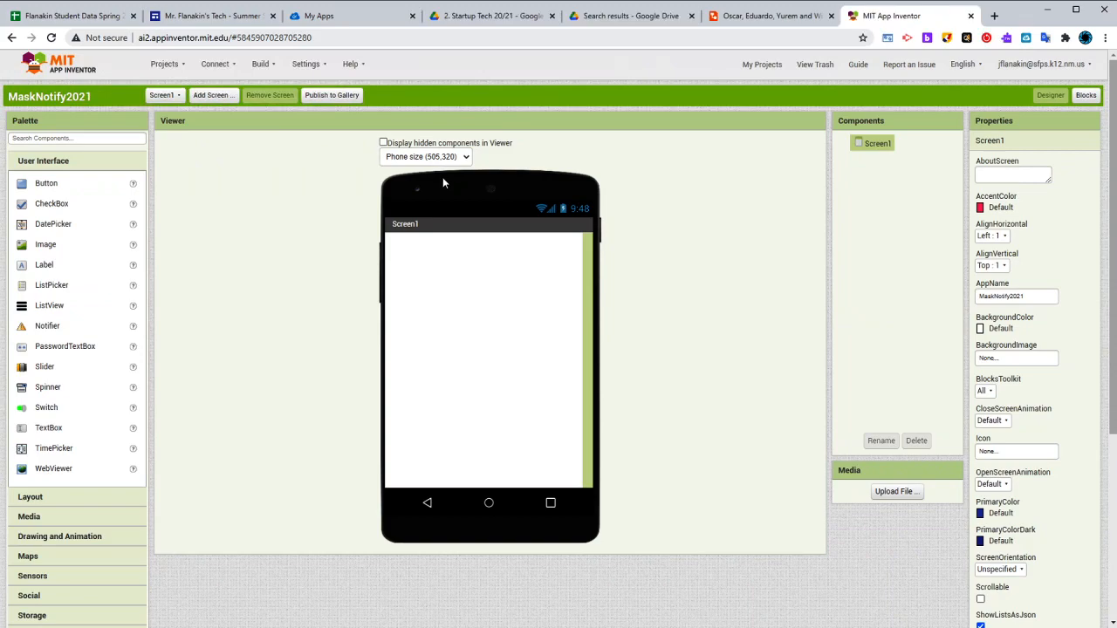
# Set the preview to Tablet size (675,480) and check the mask app's screen mockup in Lucidchart before returning to MIT App Inventor
pyautogui.click(442, 180)
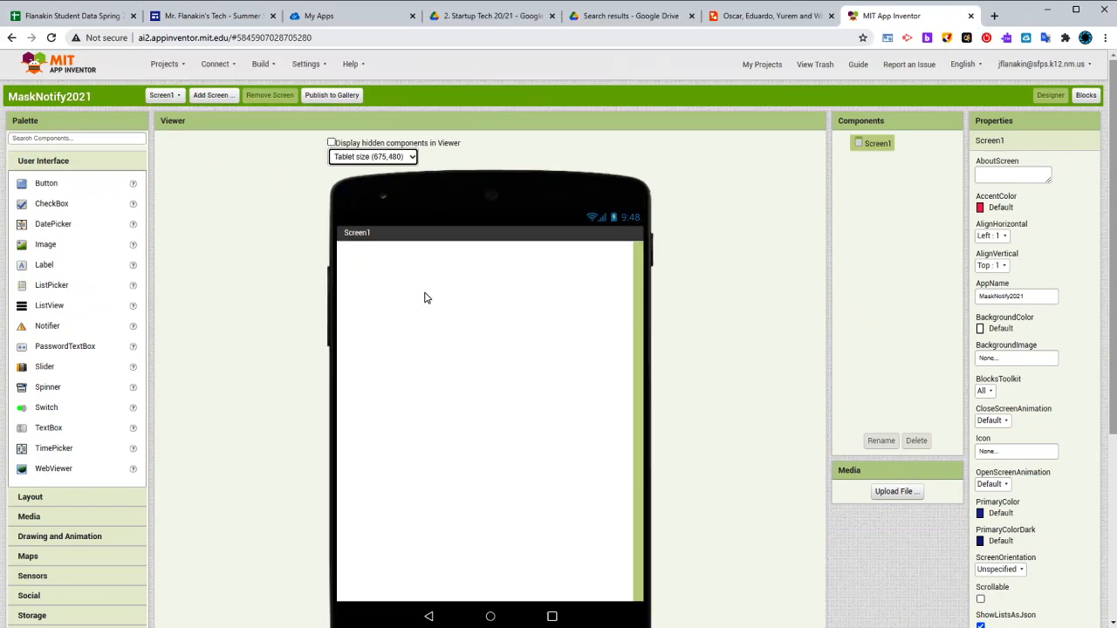
pyautogui.scroll(-1, 428, 324)
pyautogui.scroll(1, 431, 325)
pyautogui.click(766, 16)
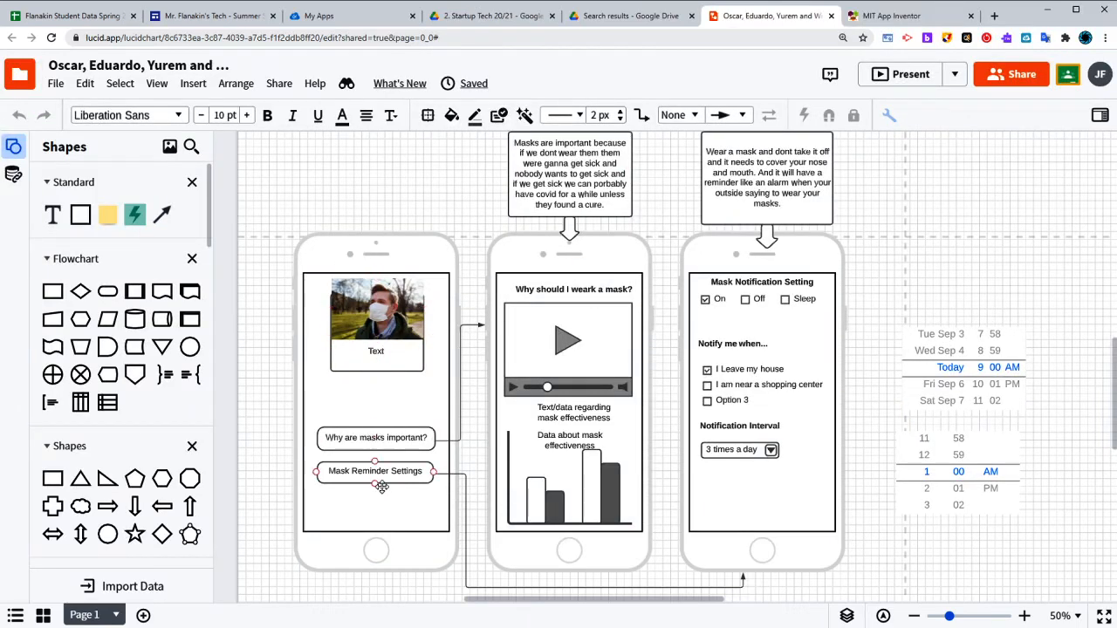
pyautogui.click(890, 15)
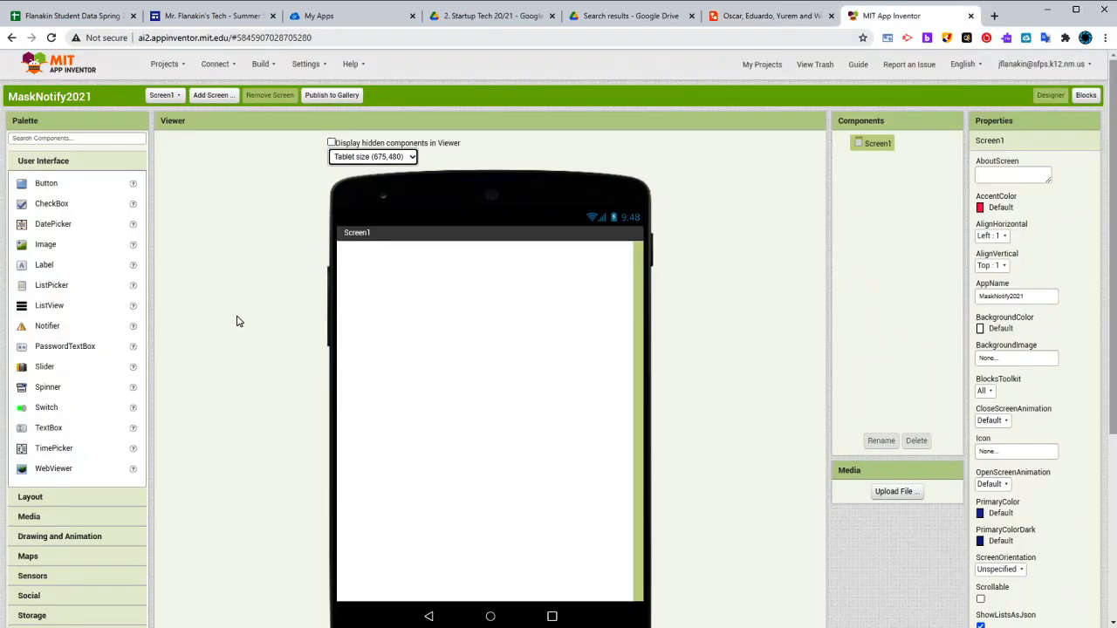
# Add an Image component to Screen1 and upload LOGOExample.png as its picture
pyautogui.scroll(-1, 235, 321)
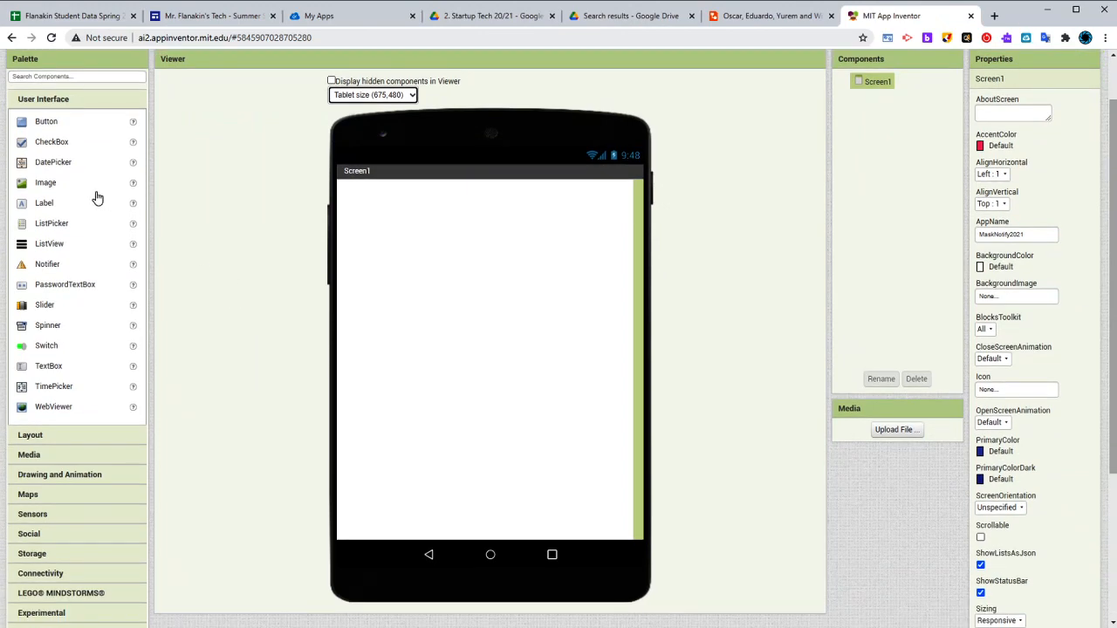
pyautogui.moveTo(58, 185); pyautogui.dragTo(451, 282)
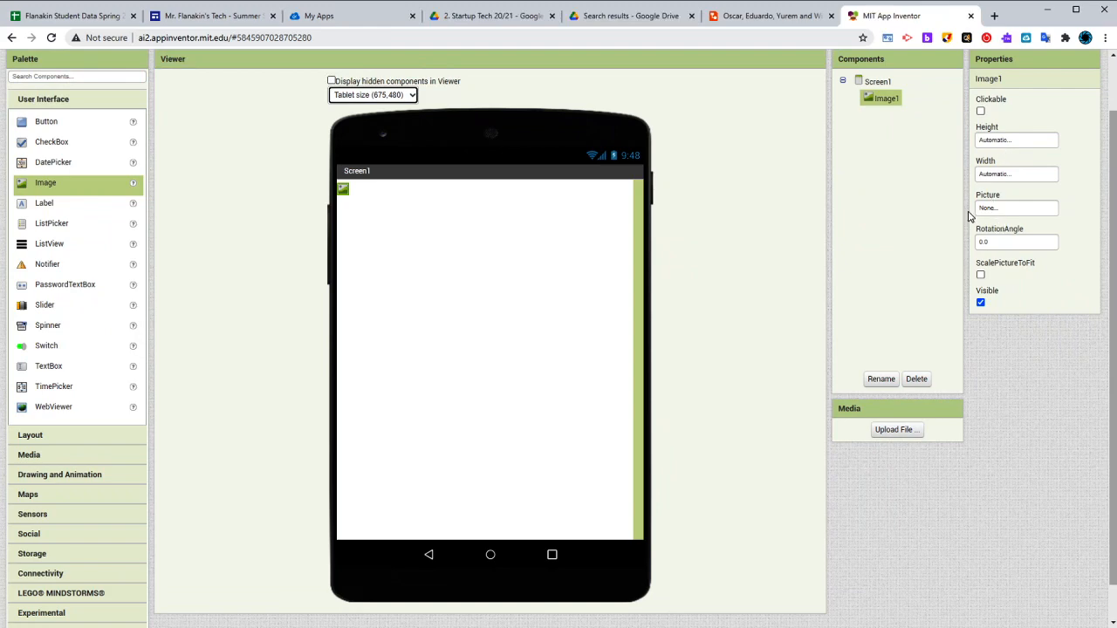
pyautogui.click(879, 104)
pyautogui.click(1012, 211)
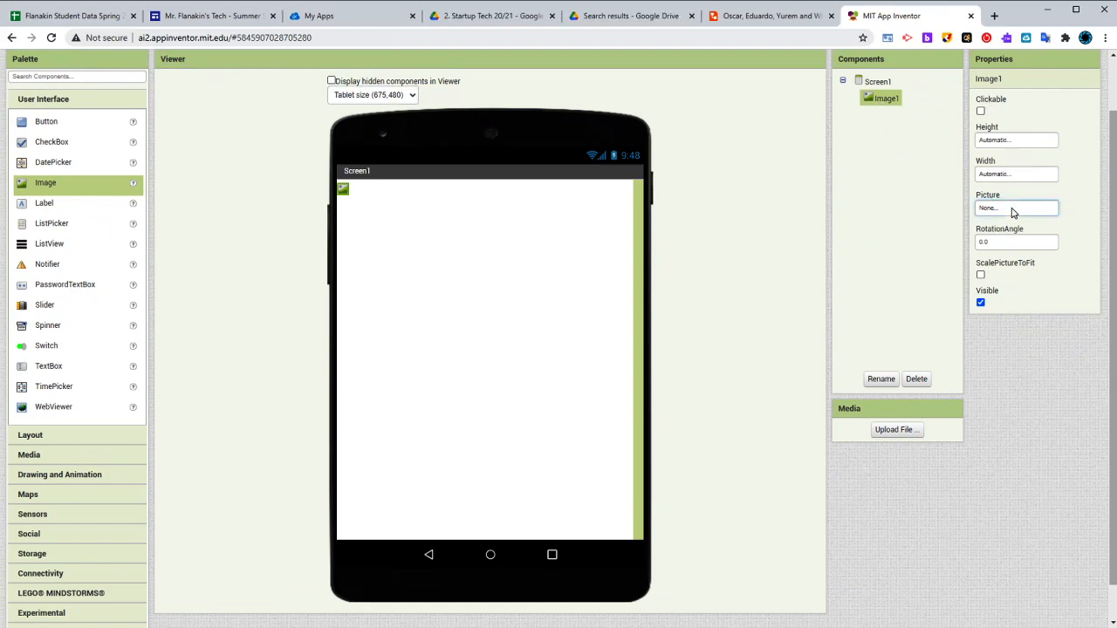
pyautogui.click(1006, 313)
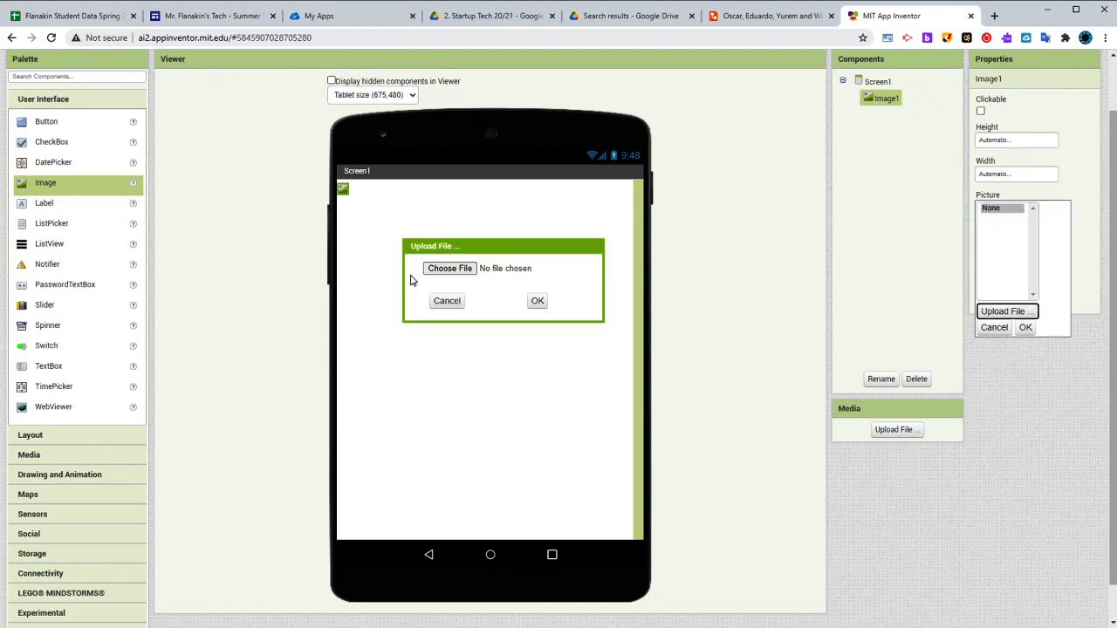
pyautogui.click(454, 269)
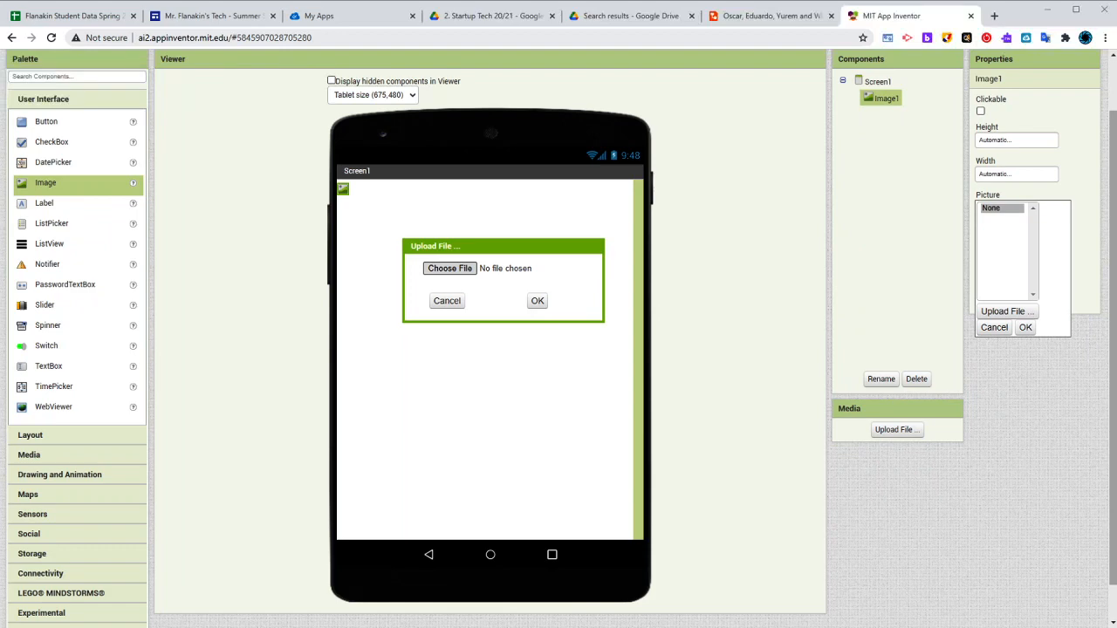
pyautogui.click(534, 319)
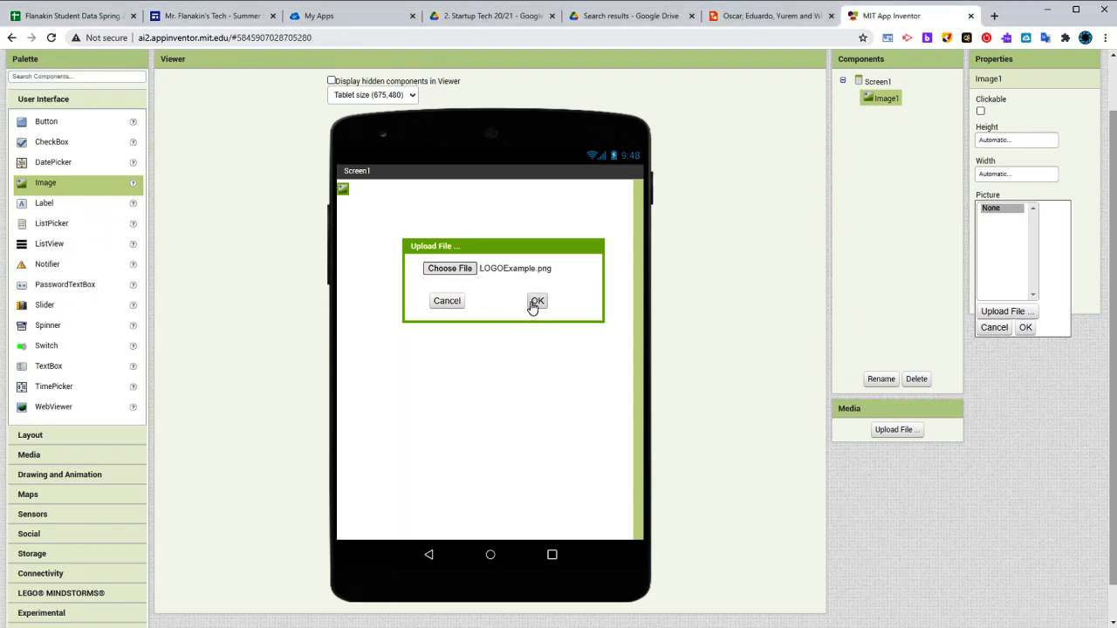
pyautogui.click(536, 302)
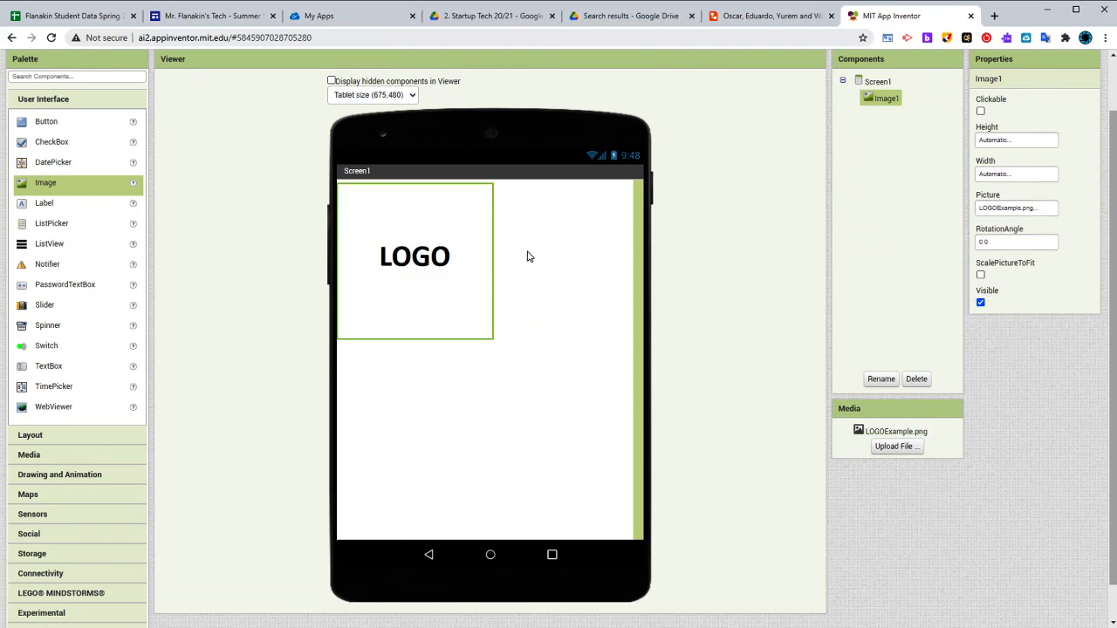
# Set Screen1's horizontal alignment to Center so the logo image sits in the middle
pyautogui.click(515, 386)
pyautogui.click(419, 243)
pyautogui.scroll(1, 415, 262)
pyautogui.click(870, 146)
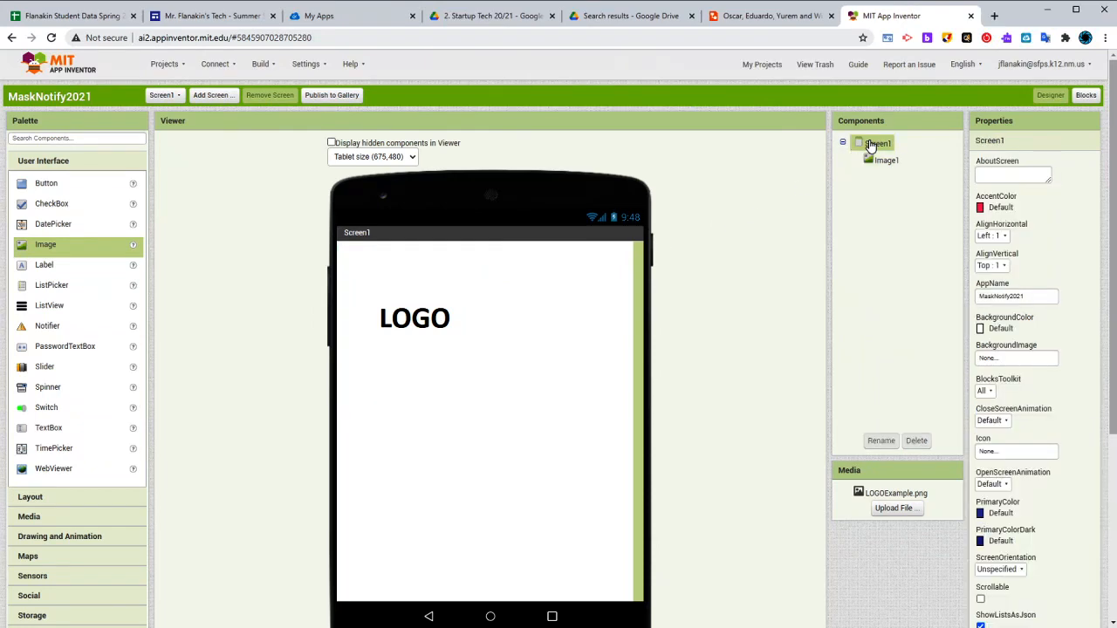
pyautogui.click(1002, 237)
pyautogui.click(1001, 273)
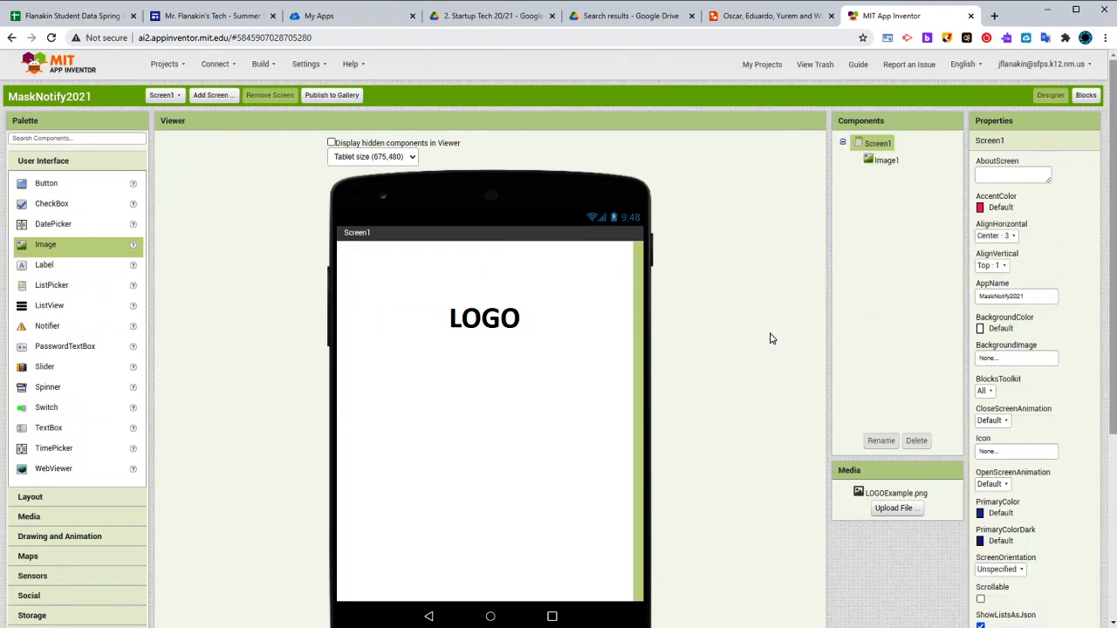
pyautogui.click(520, 339)
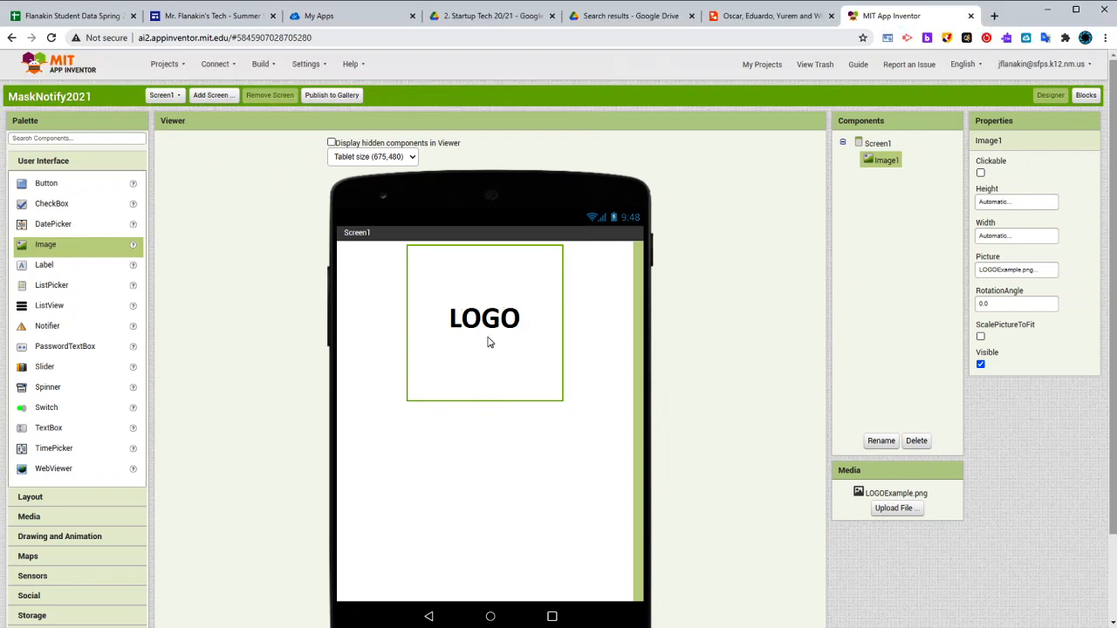
# Add a HorizontalArrangement below the logo image as a spacer
pyautogui.scroll(-1, 487, 376)
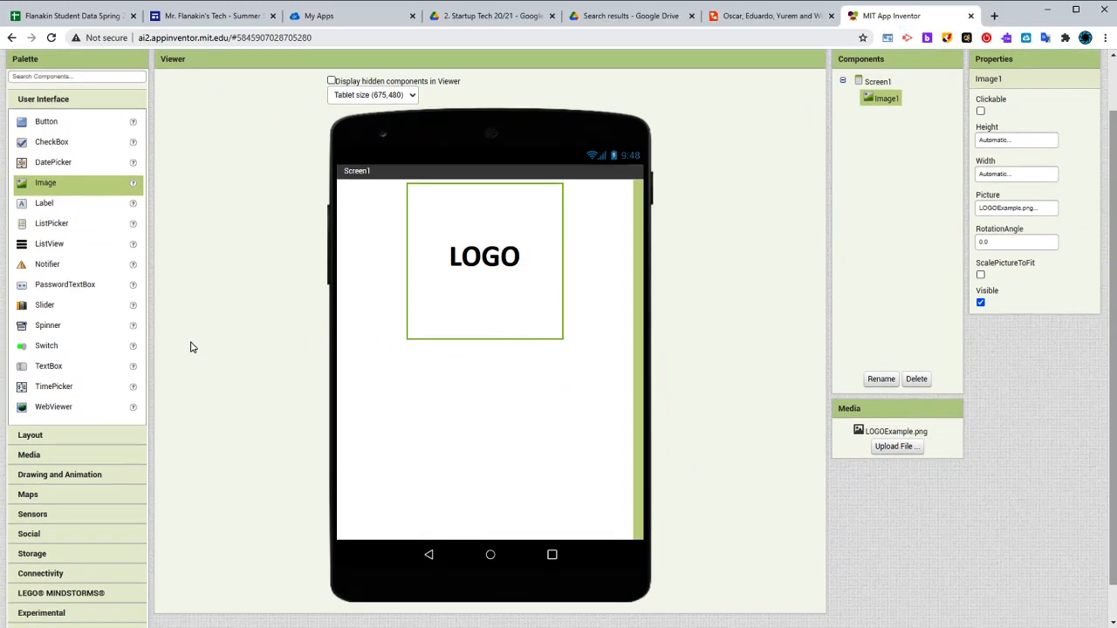
pyautogui.click(58, 436)
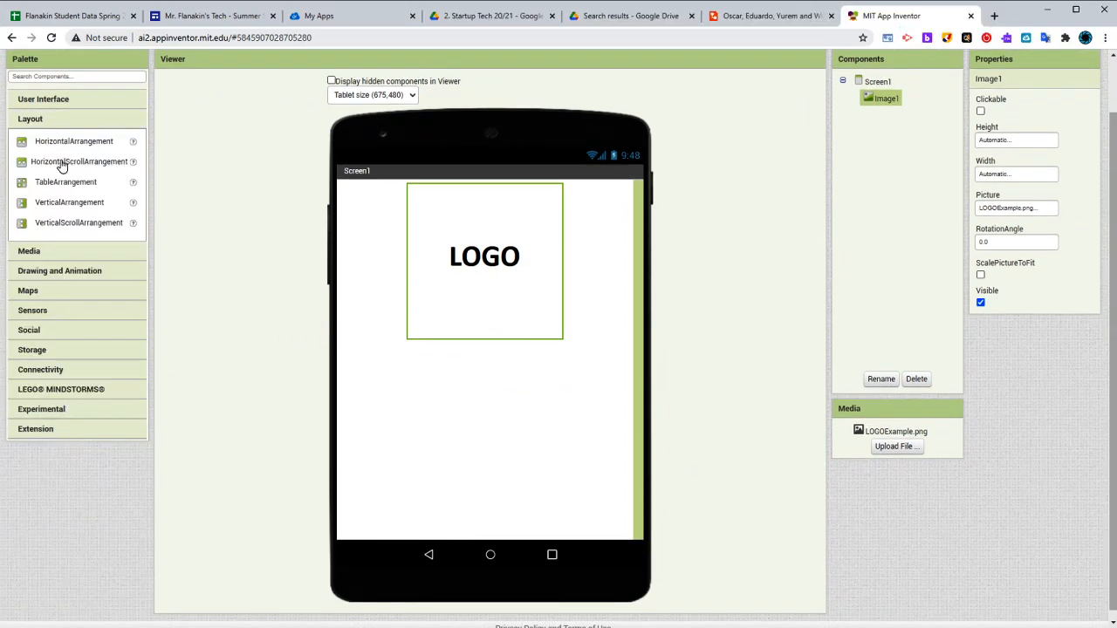
pyautogui.moveTo(57, 142); pyautogui.dragTo(515, 368)
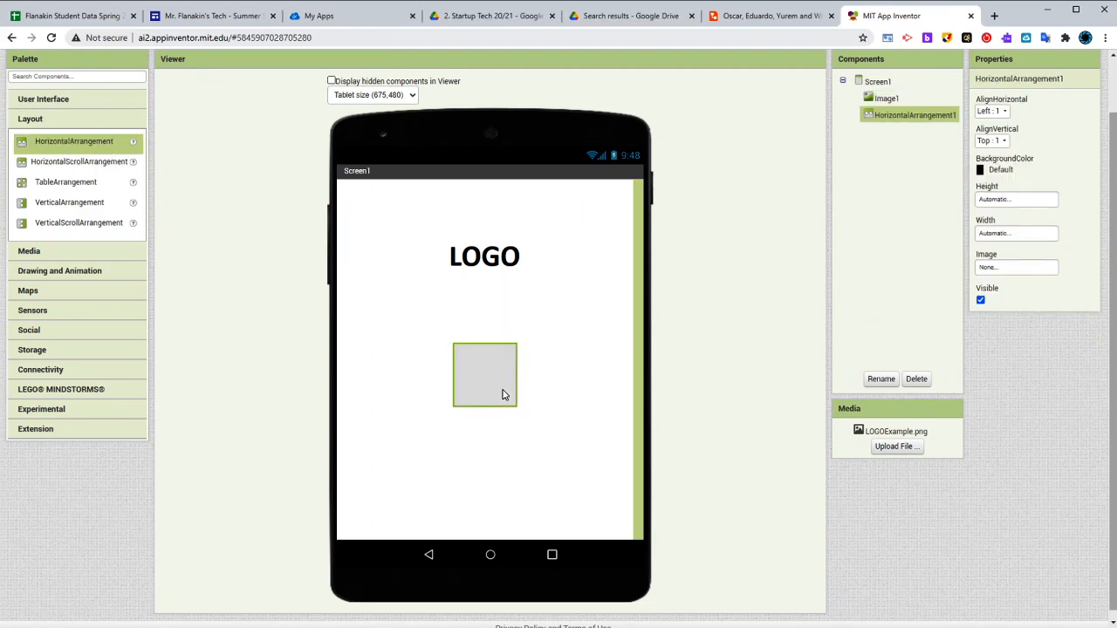
pyautogui.click(564, 399)
pyautogui.click(507, 384)
pyautogui.click(392, 384)
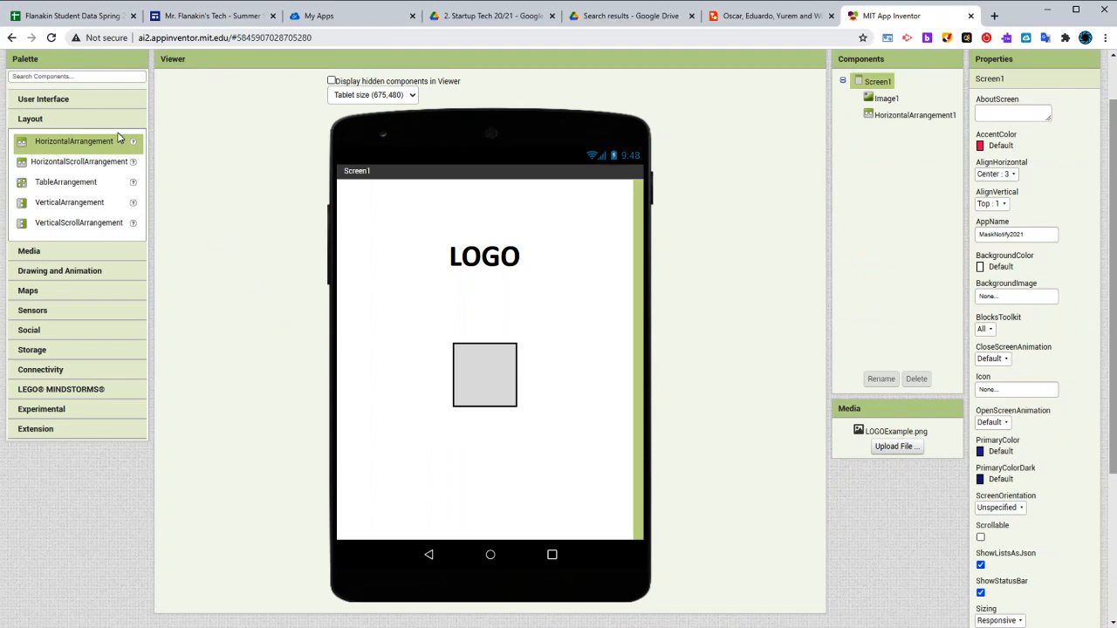
# Add two buttons, one under the other, below the horizontal arrangement
pyautogui.click(53, 99)
pyautogui.moveTo(48, 121); pyautogui.dragTo(494, 456)
pyautogui.moveTo(55, 126); pyautogui.dragTo(514, 471)
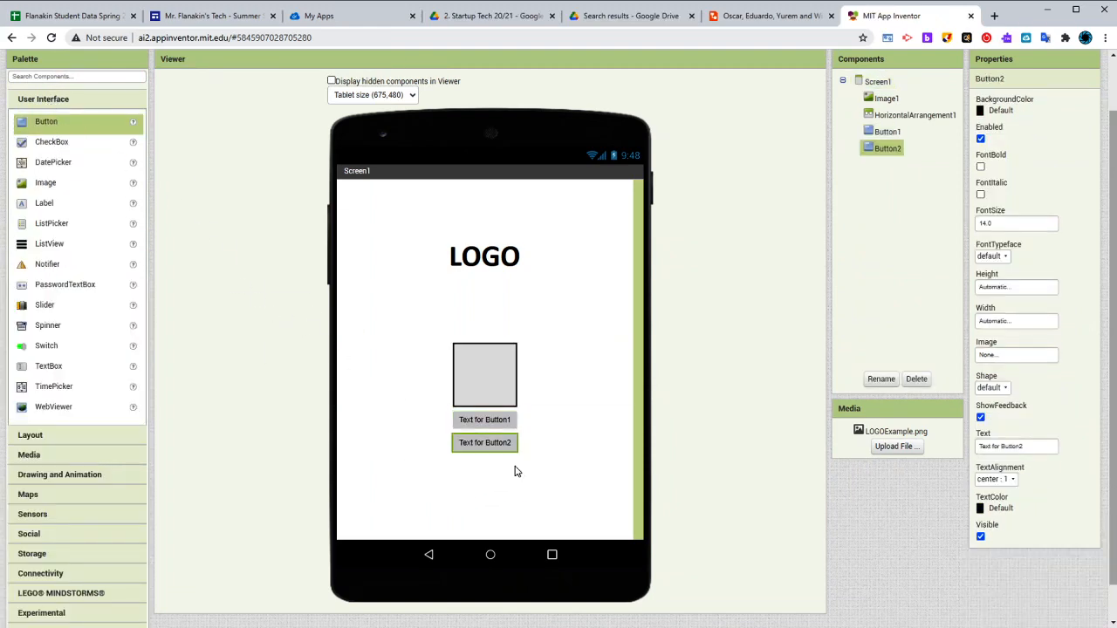
# Insert a second HorizontalArrangement between the two buttons and set its height to 2 percent
pyautogui.click(77, 436)
pyautogui.moveTo(41, 147); pyautogui.dragTo(526, 438)
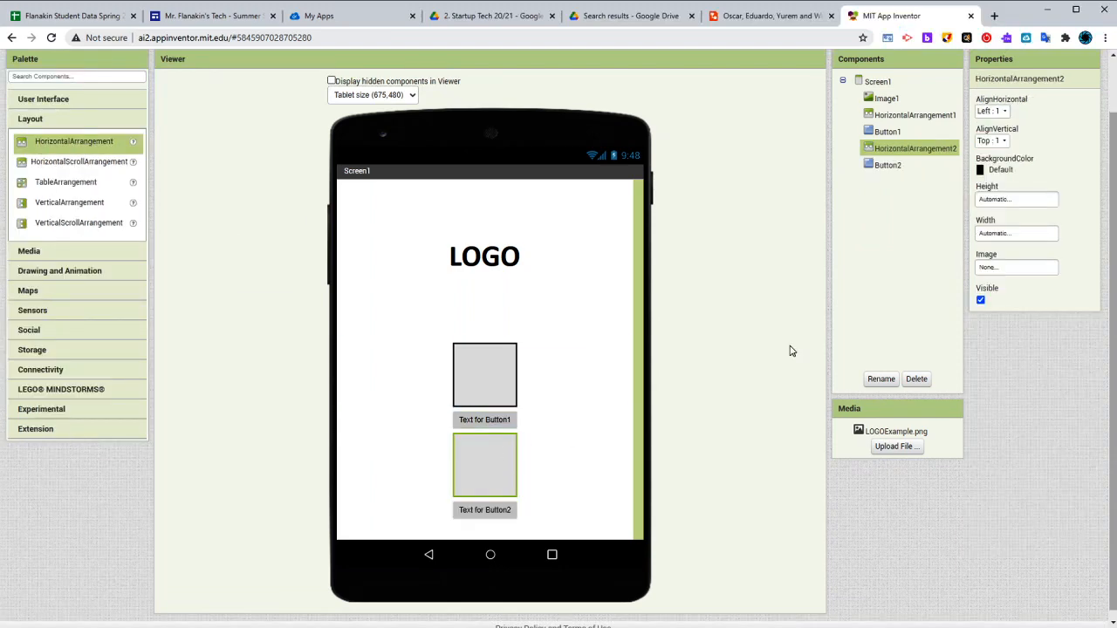
pyautogui.click(1005, 199)
pyautogui.click(1009, 237)
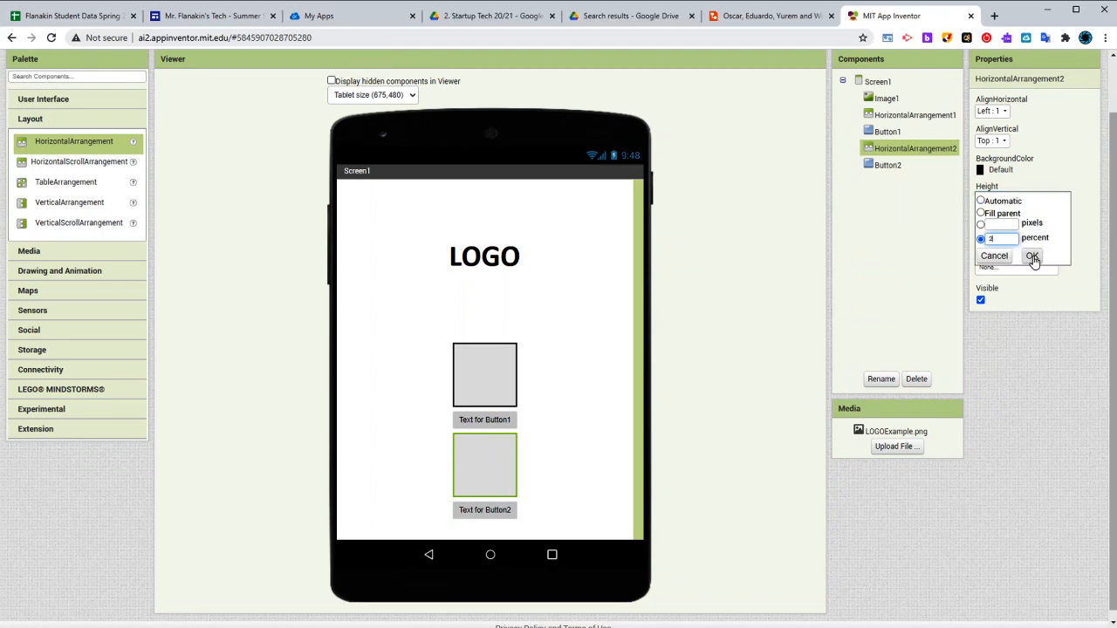
pyautogui.click(1032, 257)
# Compare the two buttons with the home screen buttons and the notes in the Lucidchart mockup, then return to MIT App Inventor
pyautogui.click(481, 425)
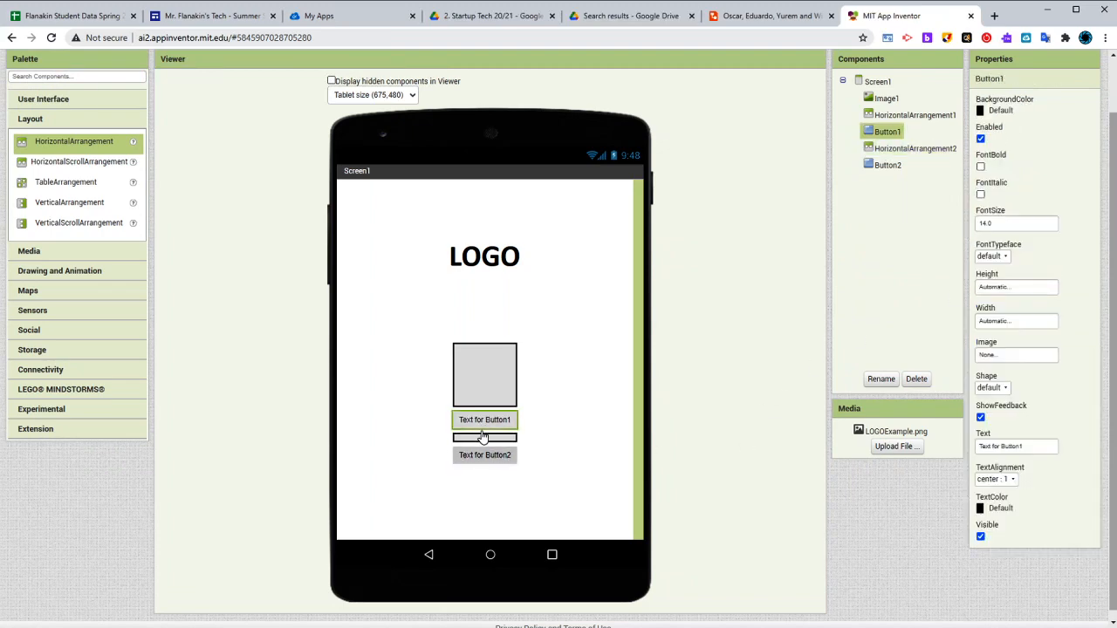
pyautogui.click(486, 452)
pyautogui.click(488, 424)
pyautogui.click(491, 453)
pyautogui.click(496, 422)
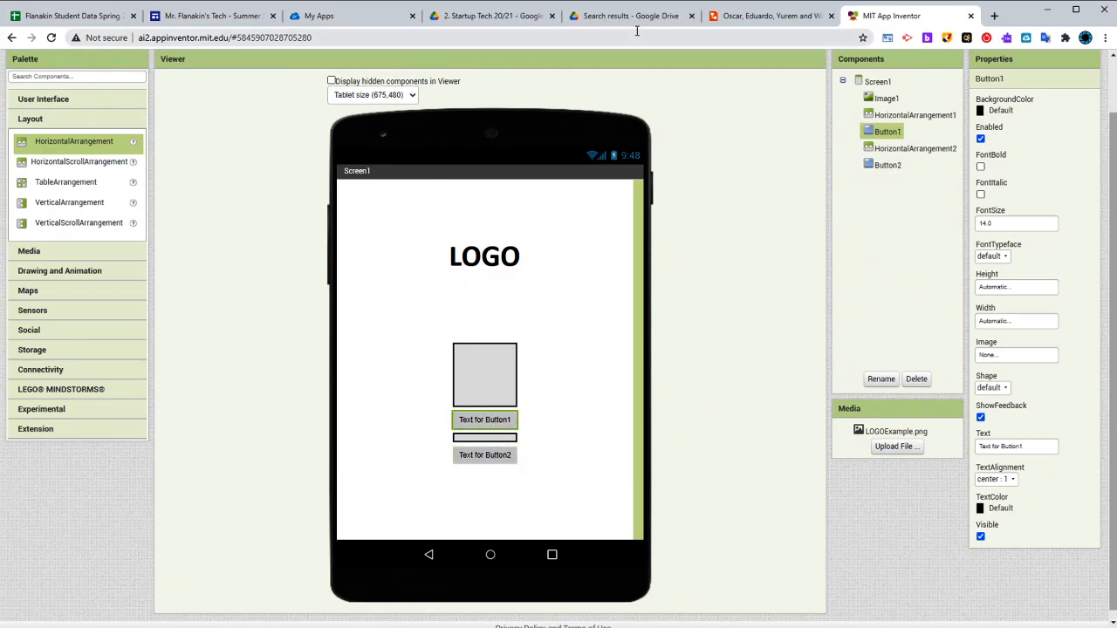
pyautogui.hotkey('ctrl', 'shift', 'Tab')
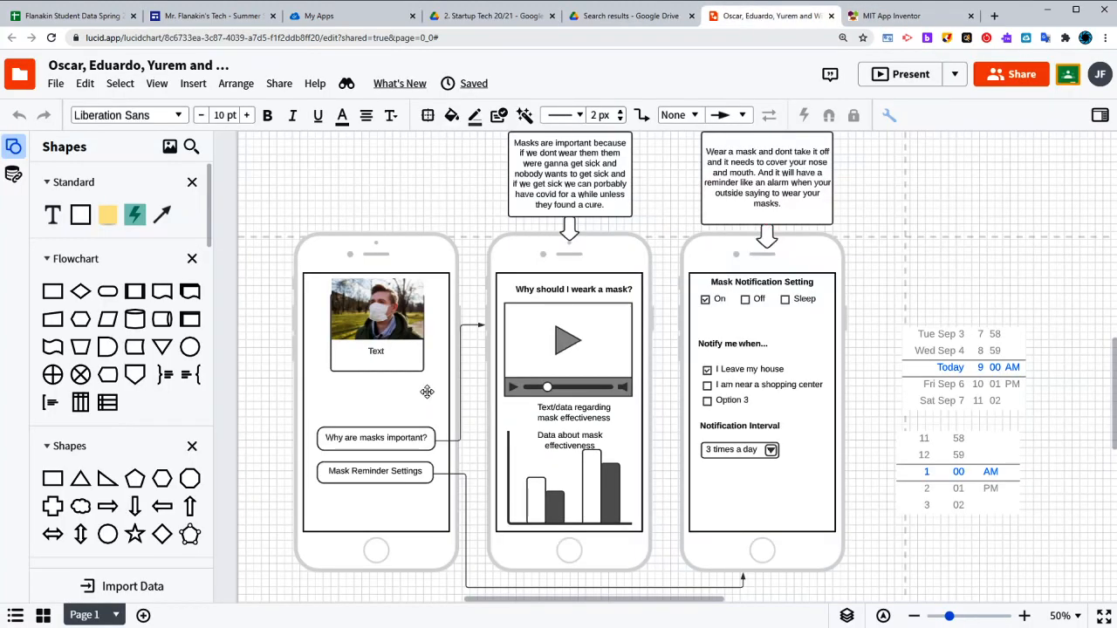
pyautogui.click(370, 477)
pyautogui.click(765, 200)
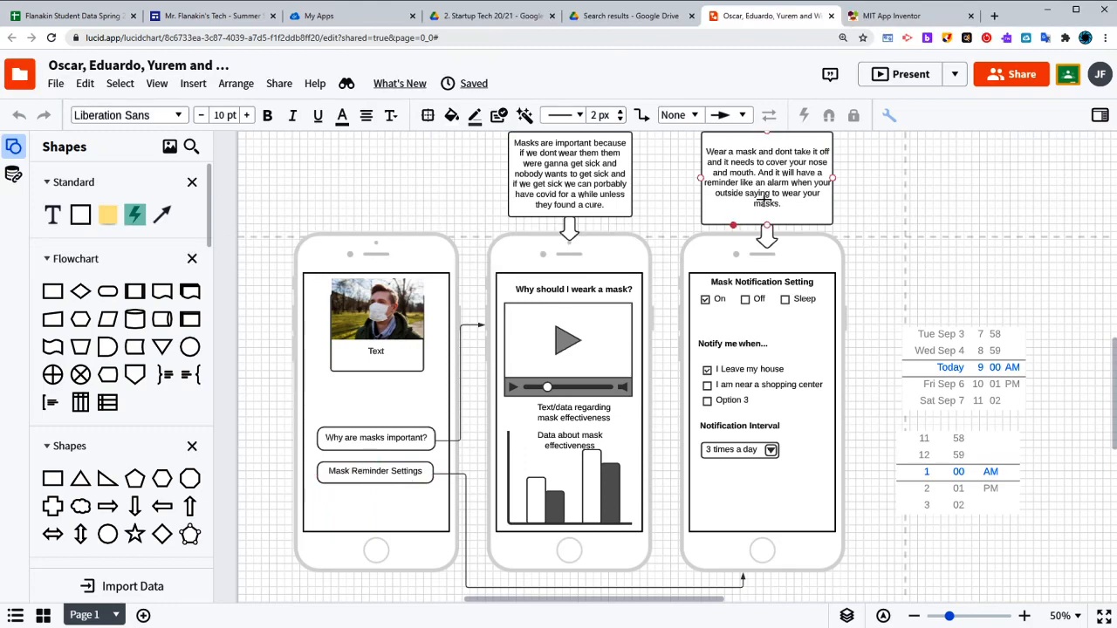
pyautogui.click(884, 17)
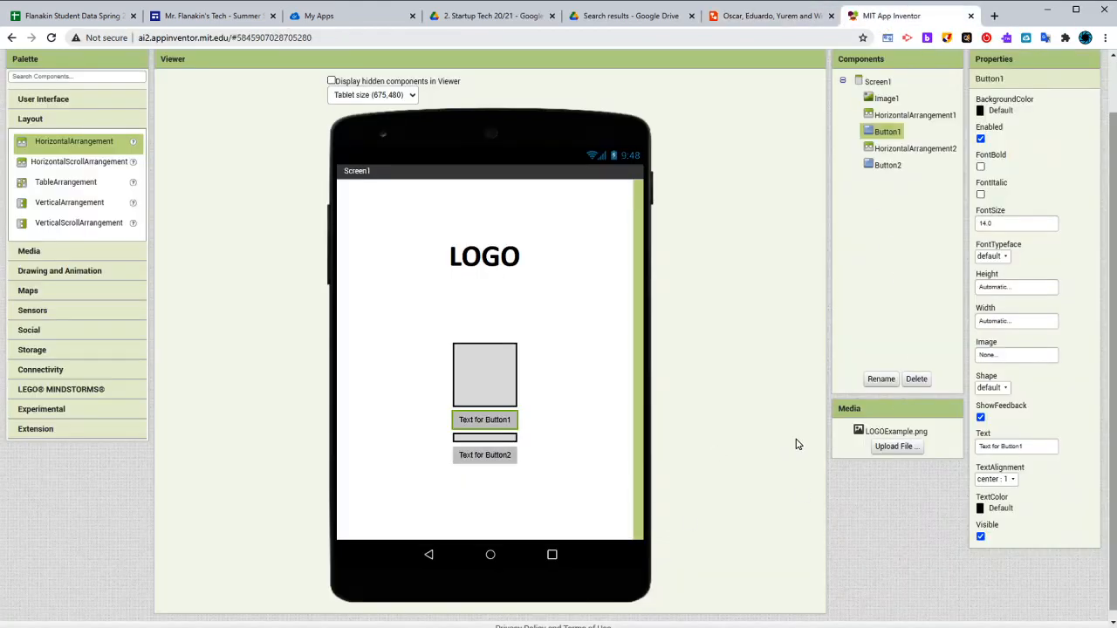
# Change the upper button's text to "Why wear a mask?"
pyautogui.click(1031, 449)
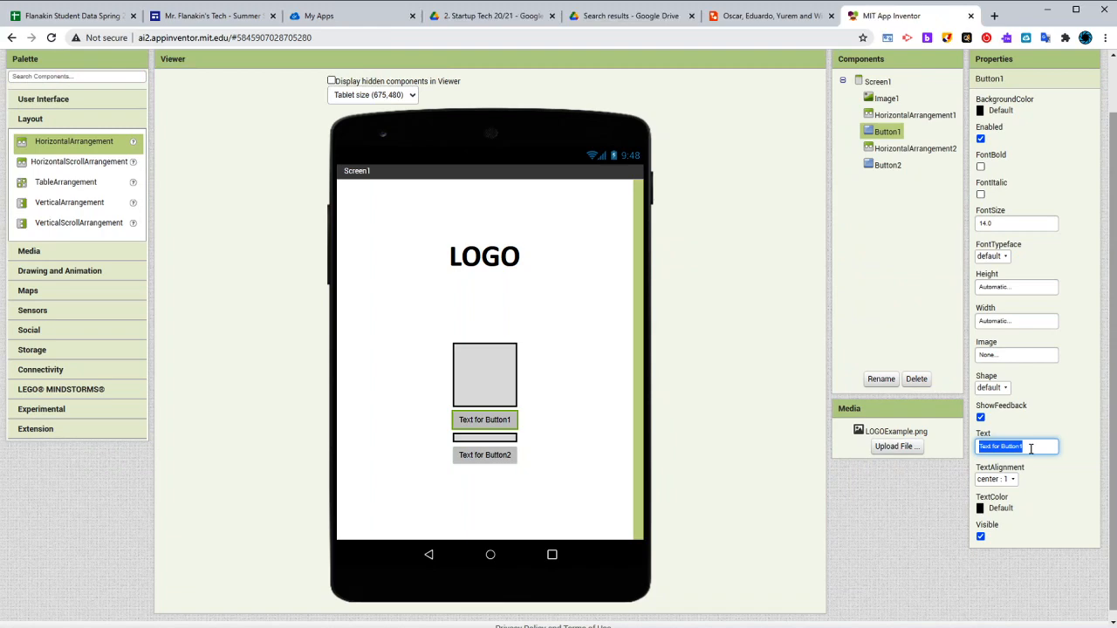
pyautogui.write('WH')
pyautogui.press('Return')
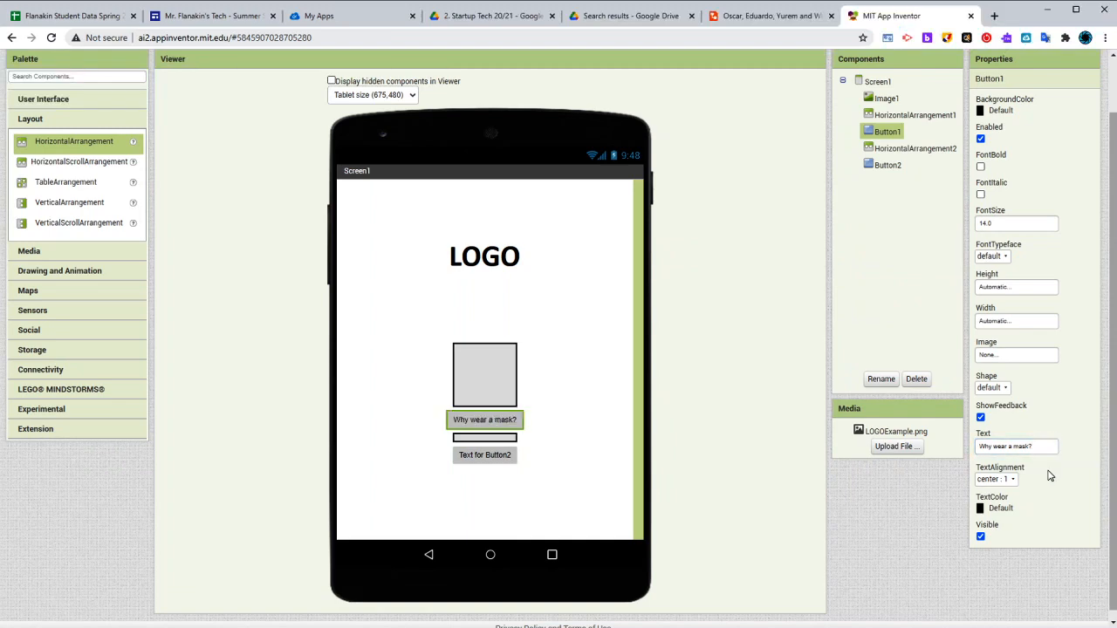
# Make the "Why wear a mask?" button's text bold with font size 35
pyautogui.click(980, 168)
pyautogui.doubleClick(1009, 221)
pyautogui.write('35')
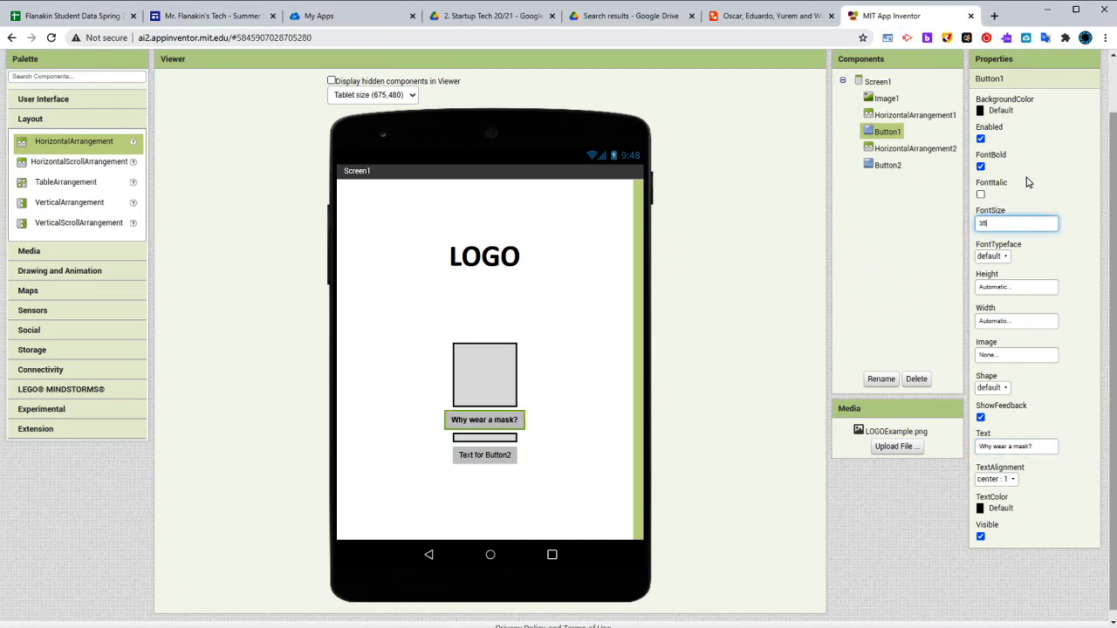
pyautogui.press('Return')
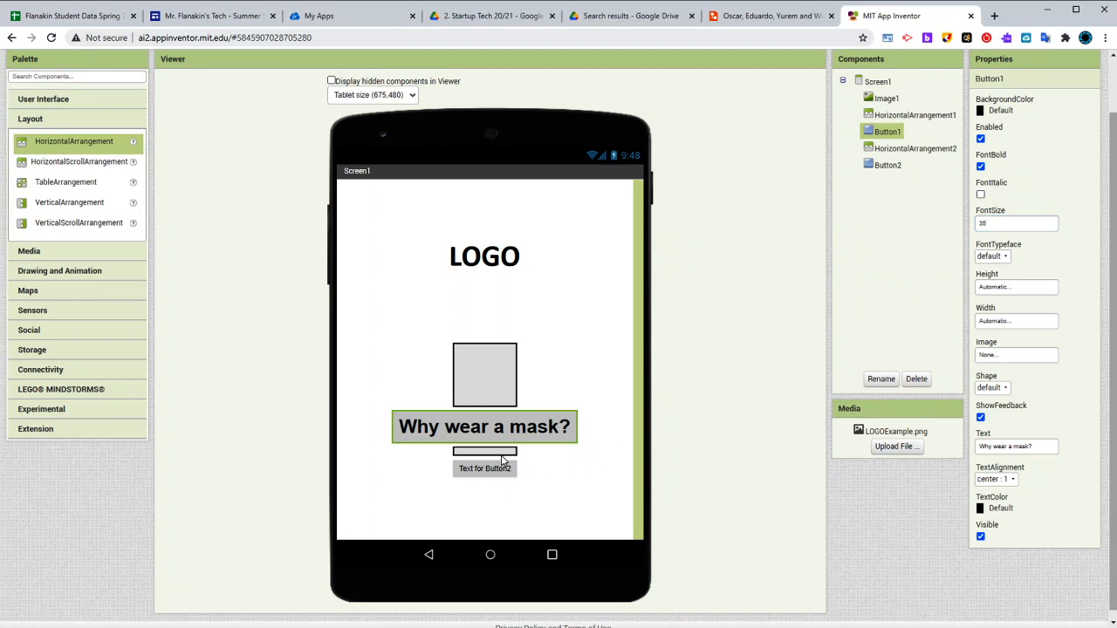
# Give the "Why wear a mask?" button a rounded shape and a red background
pyautogui.click(990, 388)
pyautogui.click(995, 424)
pyautogui.click(995, 110)
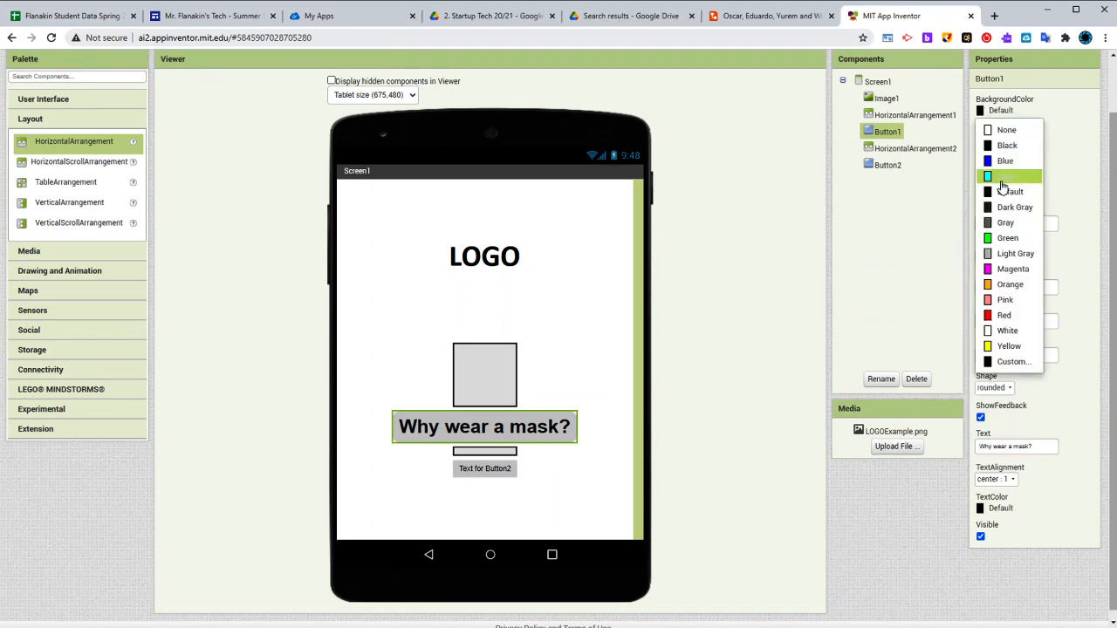
pyautogui.click(996, 317)
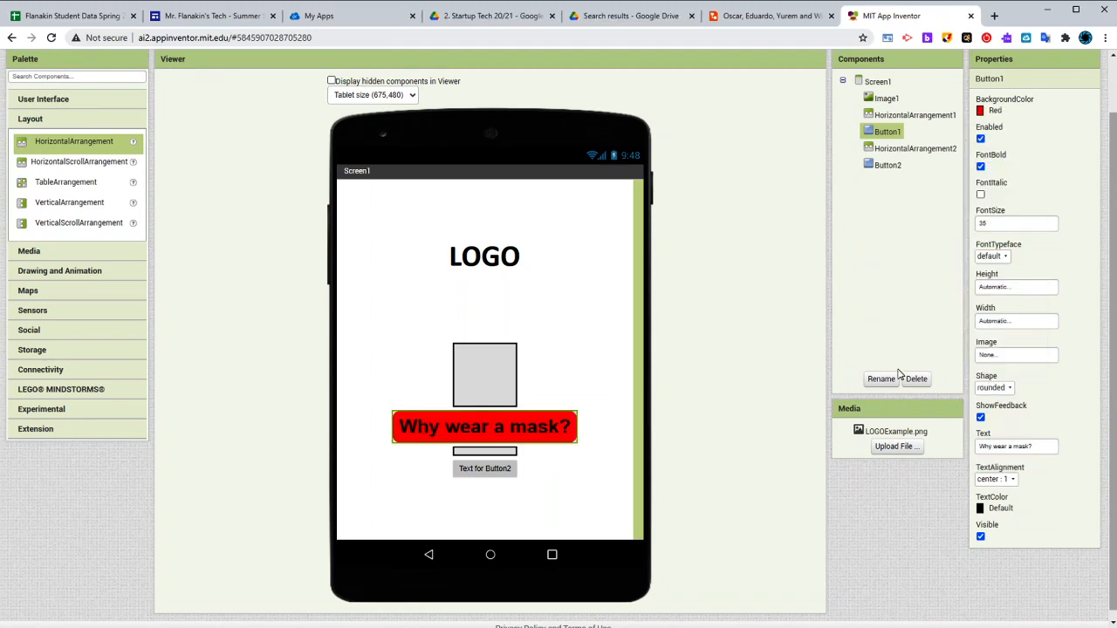
# Set the lower button's font size to 35 and make its text bold
pyautogui.click(494, 471)
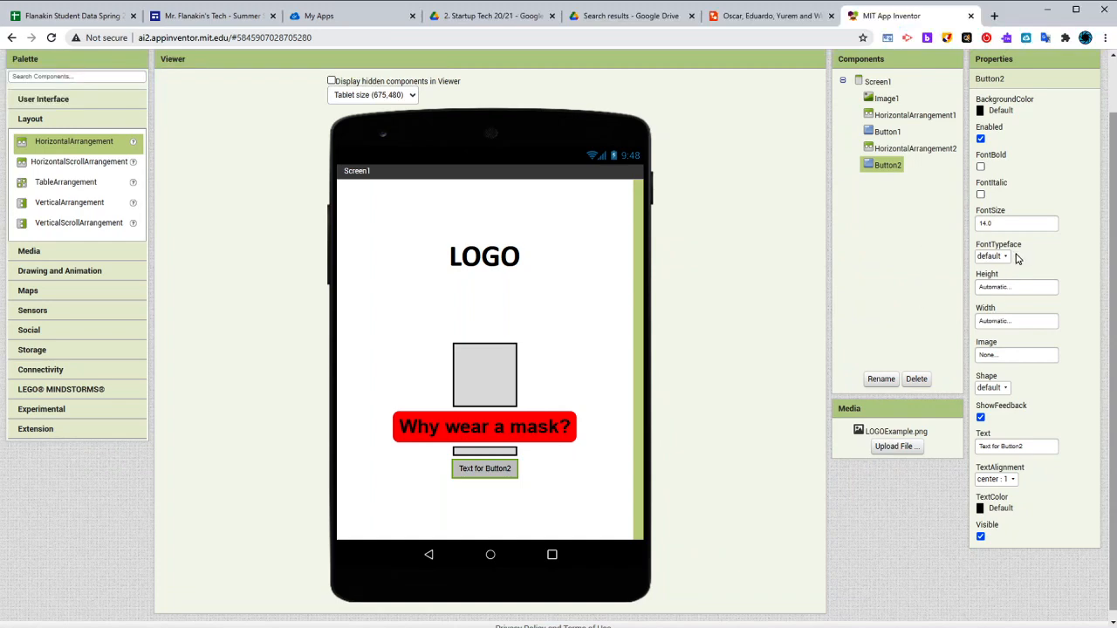
pyautogui.click(1019, 225)
pyautogui.write('35')
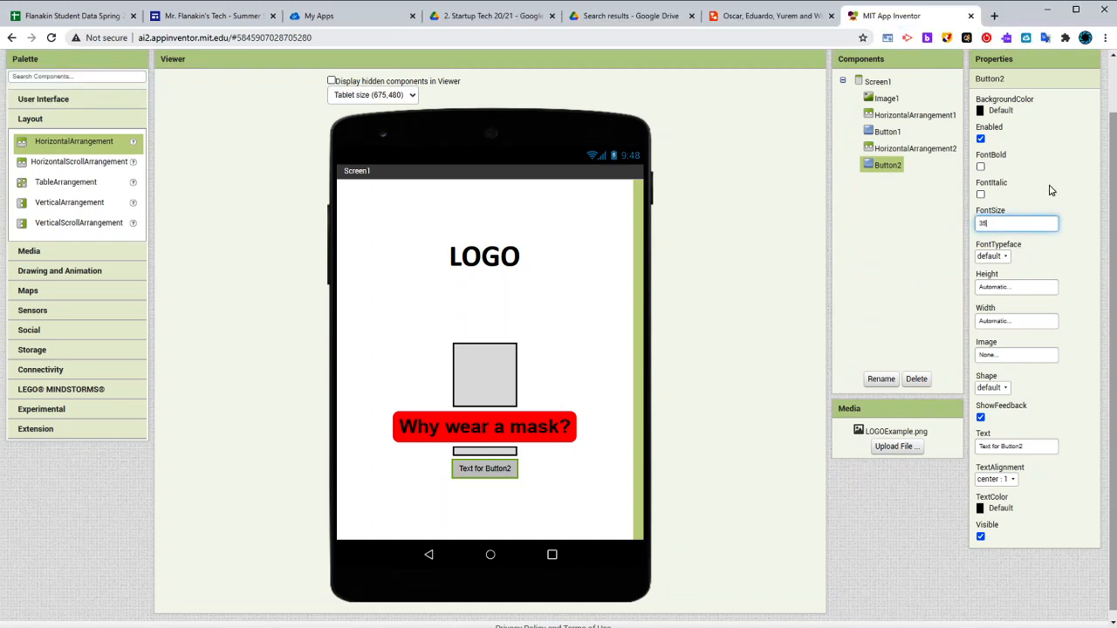
pyautogui.click(1052, 189)
pyautogui.click(526, 428)
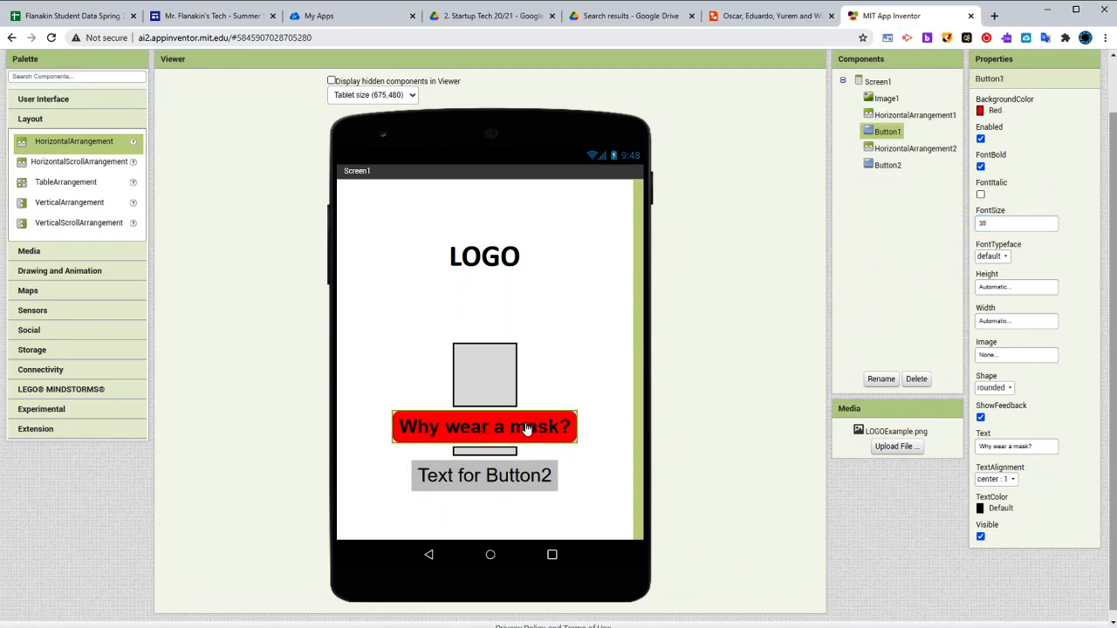
pyautogui.click(515, 472)
pyautogui.click(980, 166)
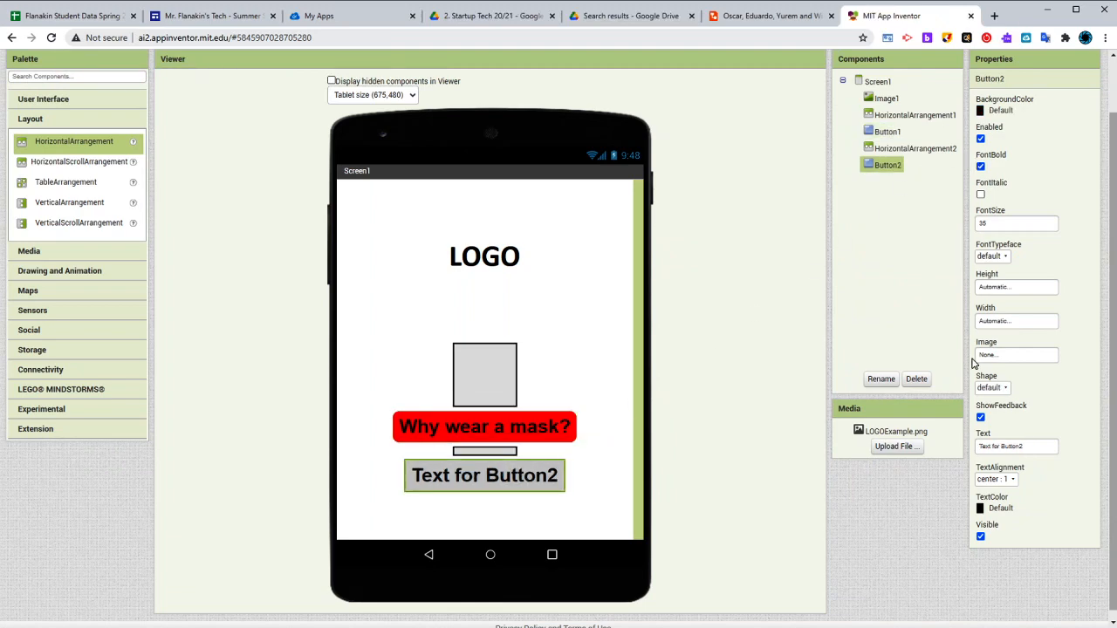
# Give the lower button a rounded shape and a red background
pyautogui.click(993, 388)
pyautogui.click(995, 419)
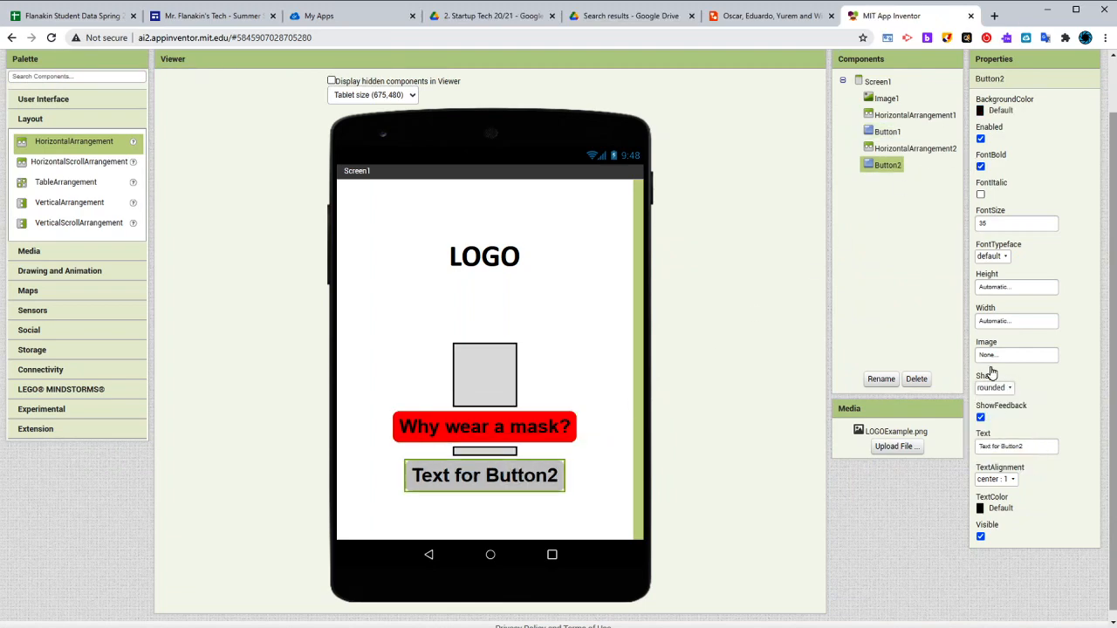
pyautogui.click(994, 110)
pyautogui.click(1001, 315)
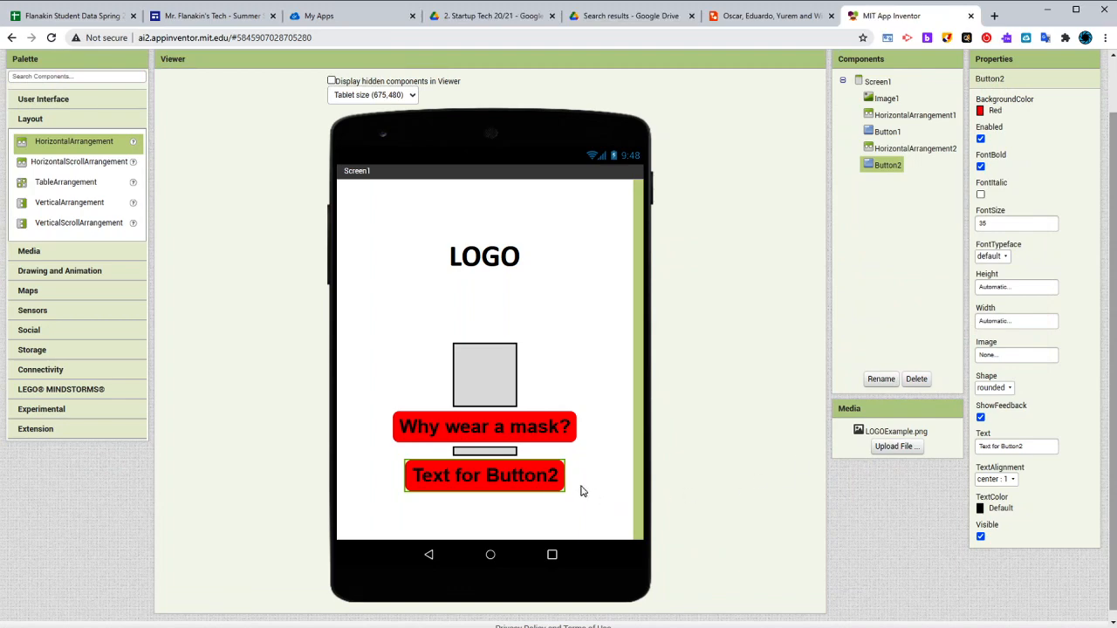
# Set the text color of both the lower button and the "Why wear a mask?" button to white
pyautogui.click(1002, 509)
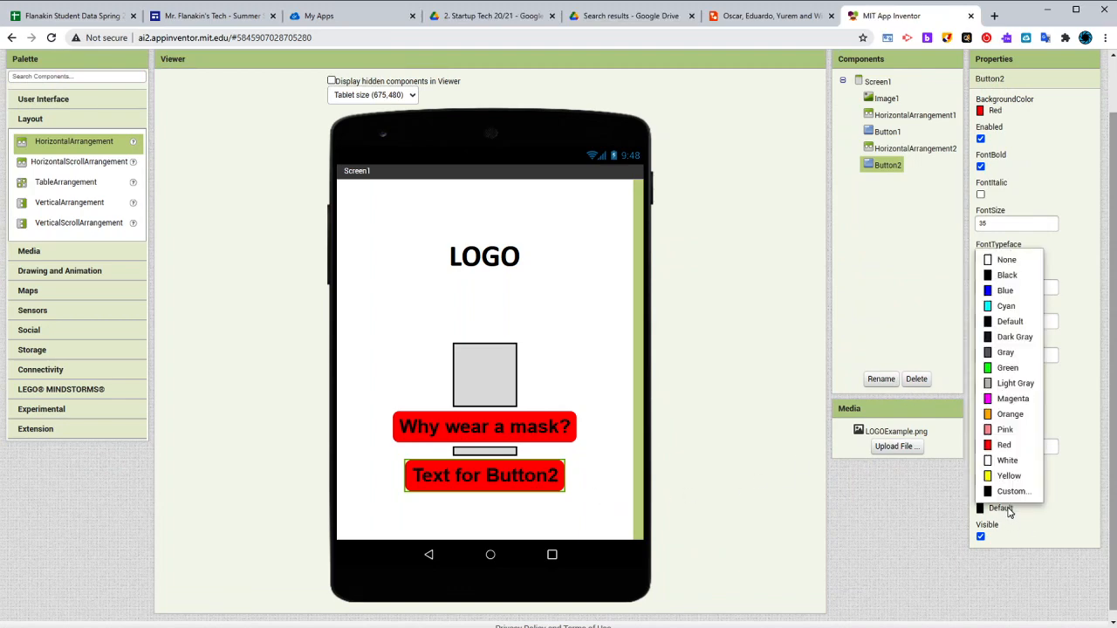
pyautogui.click(1006, 458)
pyautogui.click(543, 439)
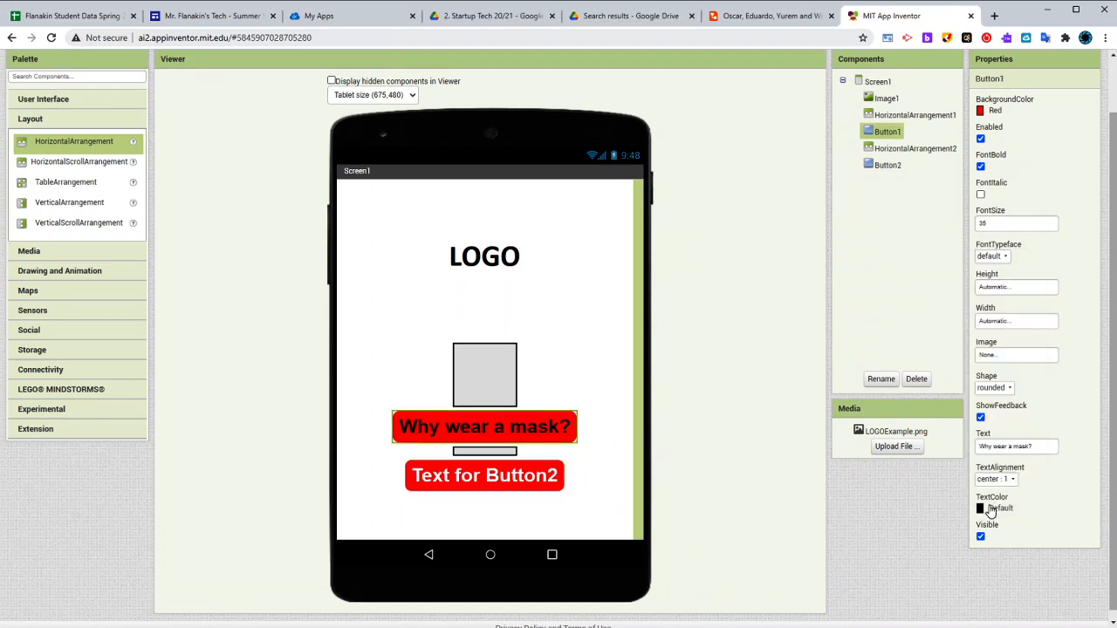
pyautogui.click(984, 510)
pyautogui.click(1001, 460)
# Change the lower button's text to "Mask Notifications"
pyautogui.click(539, 486)
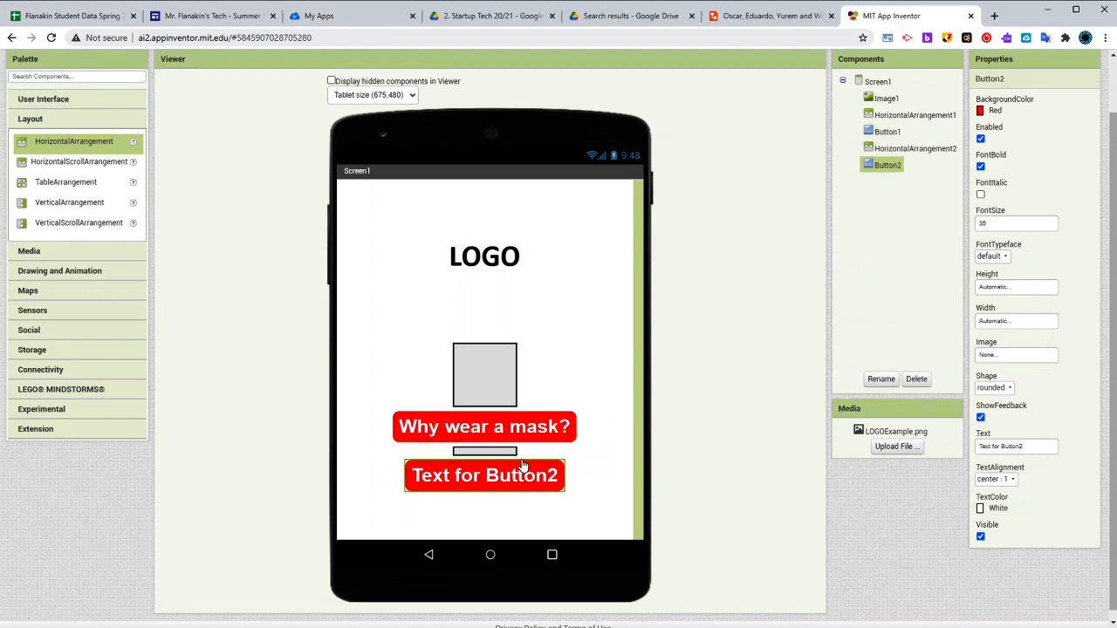
pyautogui.click(546, 423)
pyautogui.click(553, 477)
pyautogui.click(545, 429)
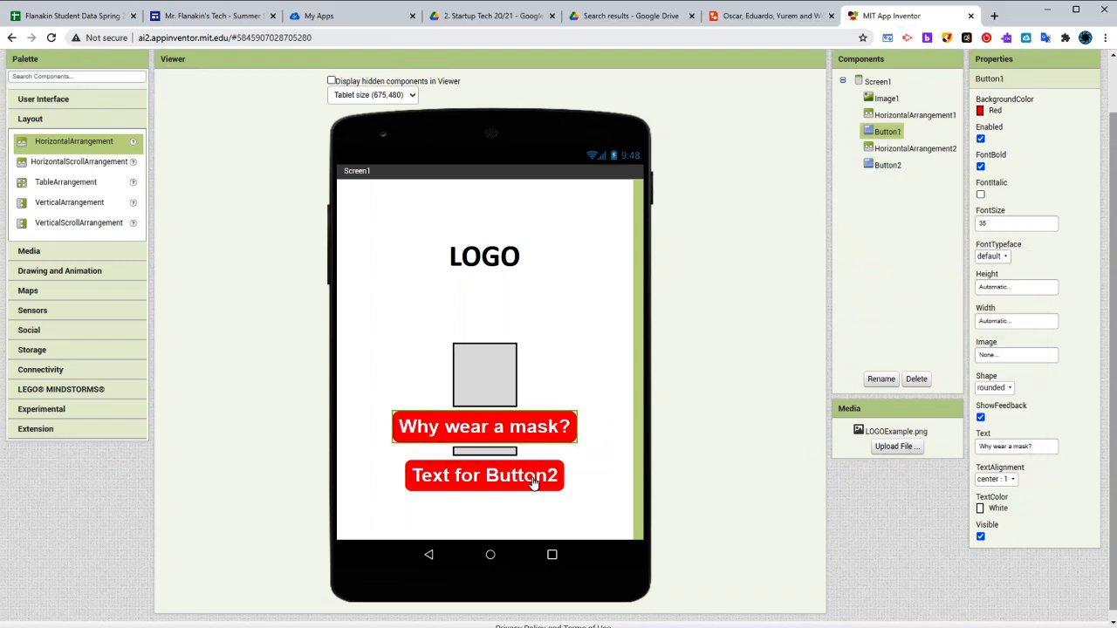
pyautogui.click(534, 482)
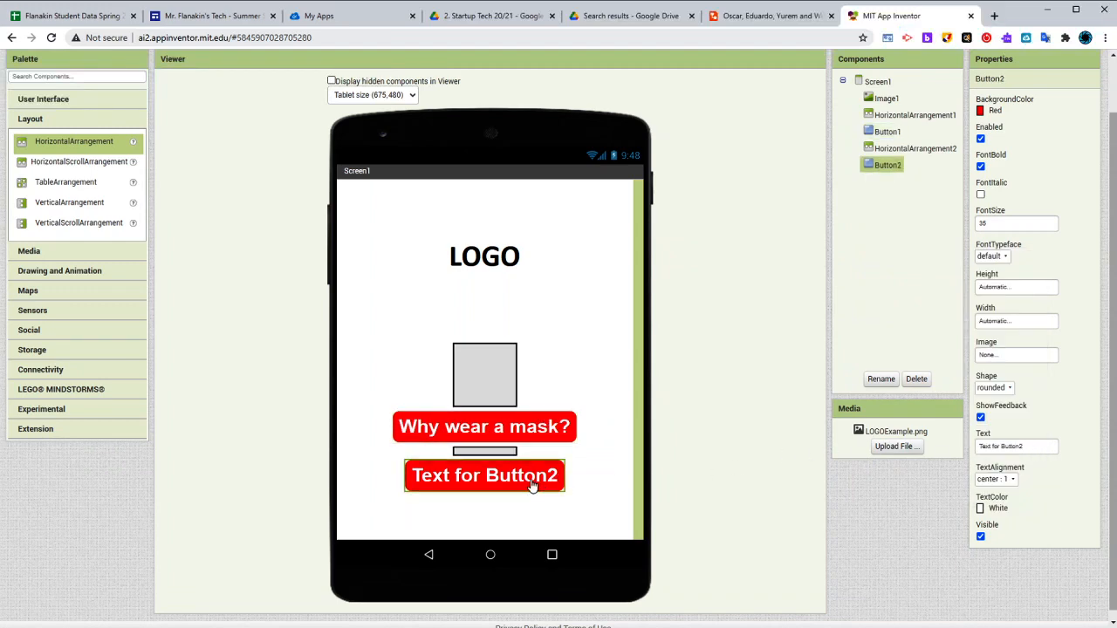
pyautogui.click(1000, 449)
pyautogui.write('Mask Notifications')
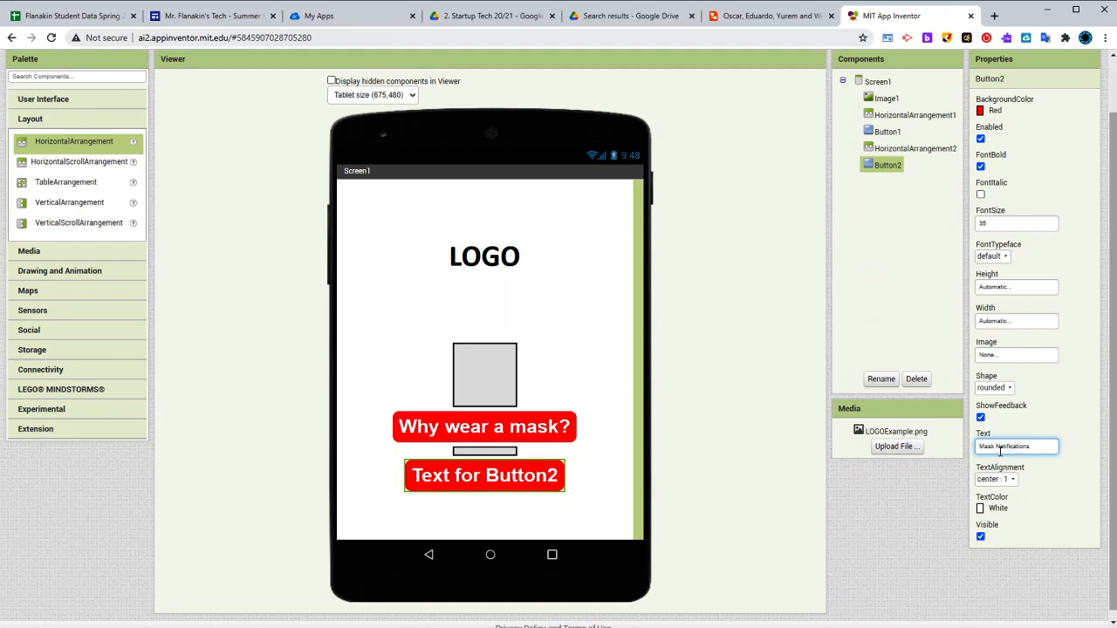
pyautogui.click(813, 511)
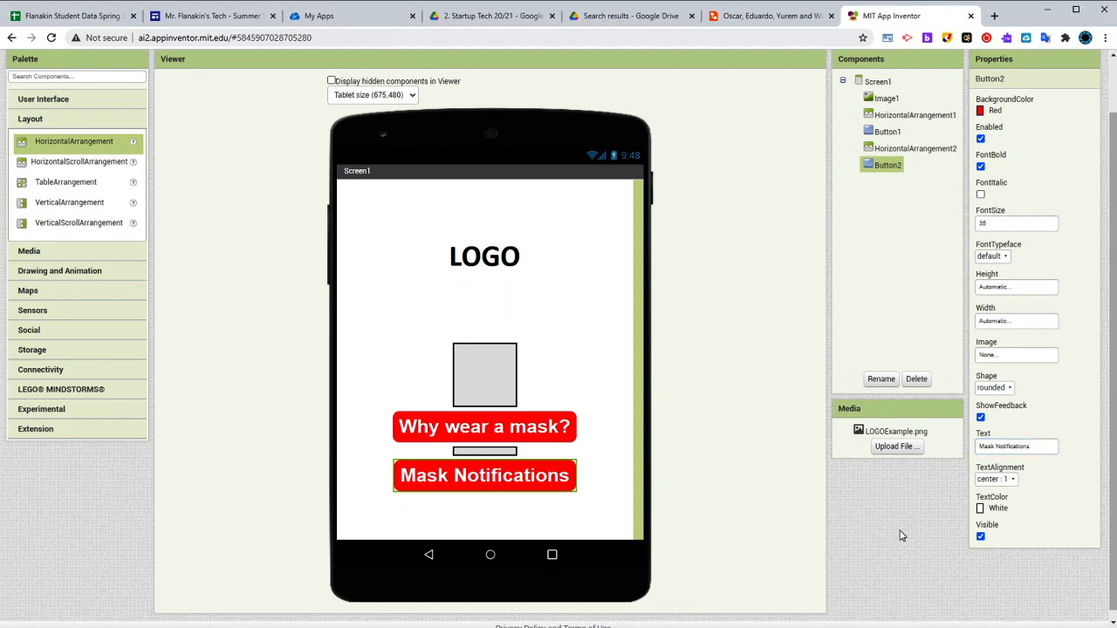
# Set the "Why wear a mask?" button's width to 80 percent
pyautogui.click(563, 431)
pyautogui.click(557, 484)
pyautogui.click(551, 443)
pyautogui.click(547, 483)
pyautogui.click(542, 428)
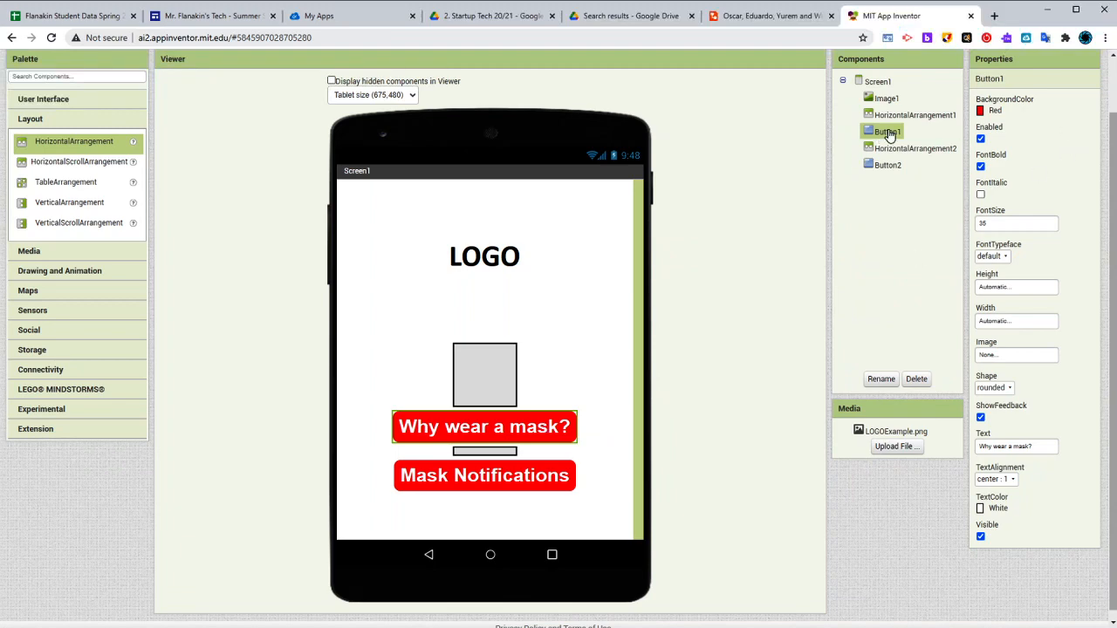
pyautogui.click(1008, 321)
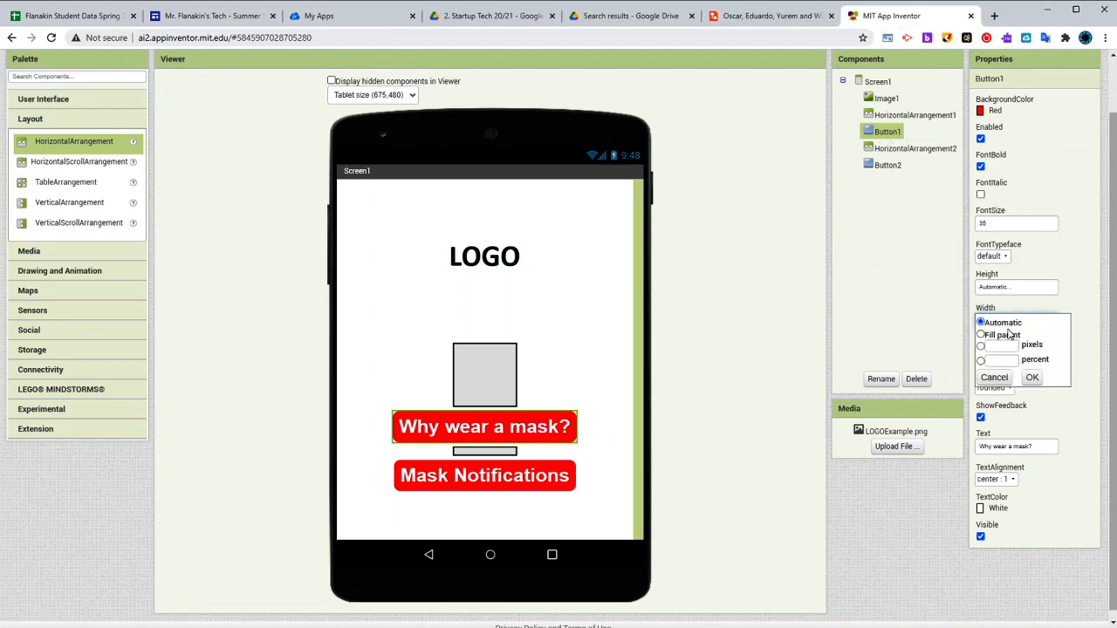
pyautogui.click(1013, 358)
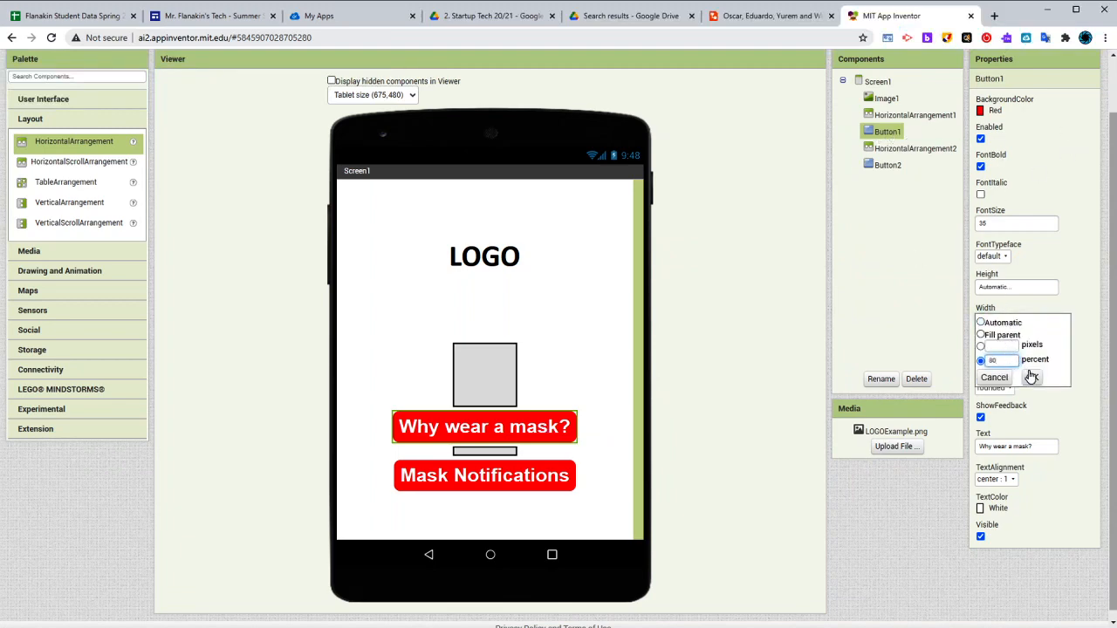
pyautogui.click(1032, 377)
# Set the "Mask Notifications" button's width to 80 percent
pyautogui.click(503, 478)
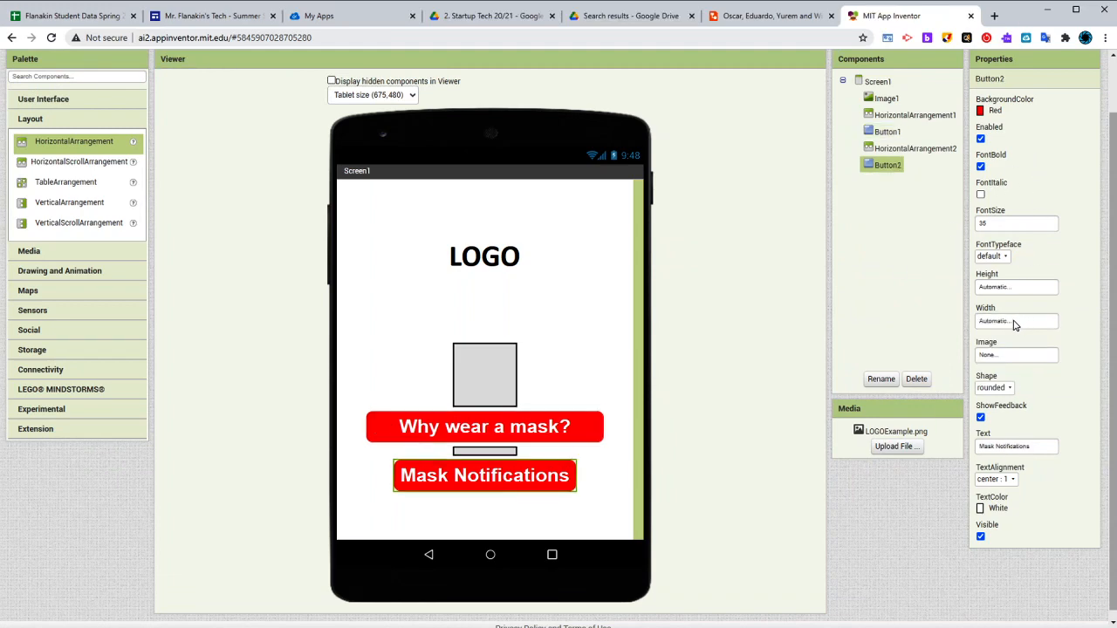
pyautogui.click(1015, 322)
pyautogui.click(1017, 362)
pyautogui.write('80')
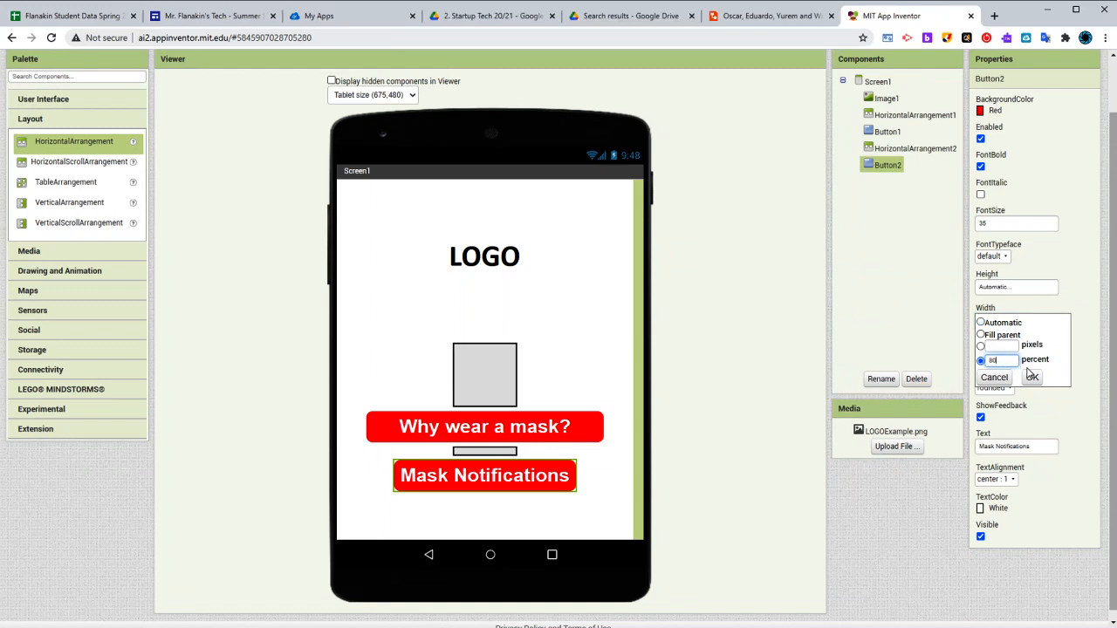
pyautogui.click(1031, 377)
pyautogui.click(556, 441)
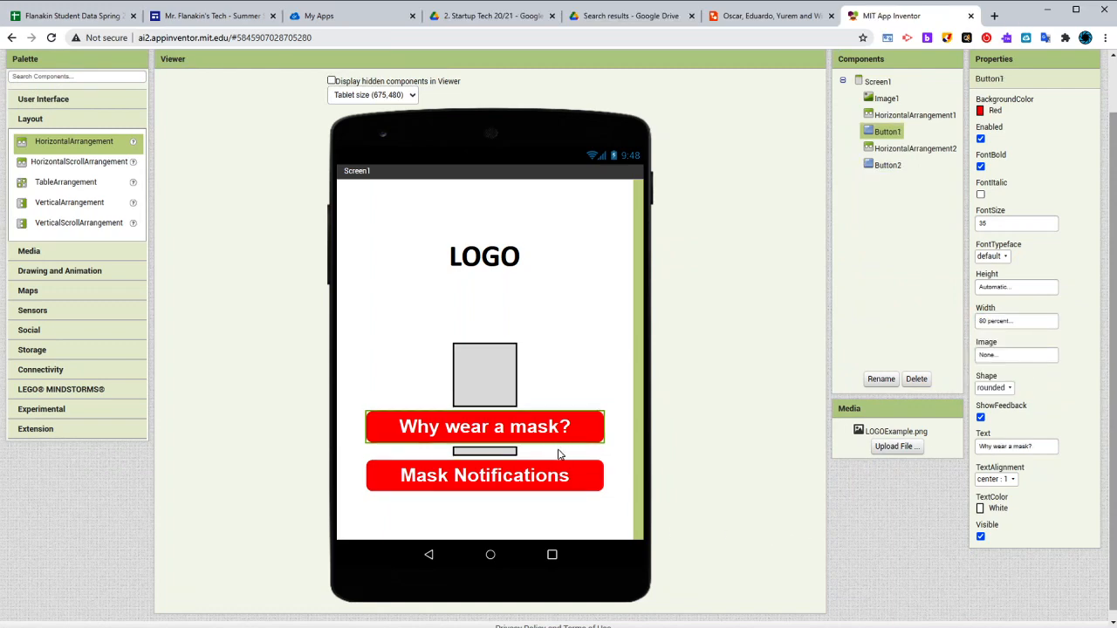
pyautogui.click(560, 476)
pyautogui.click(552, 438)
pyautogui.click(541, 475)
pyautogui.click(508, 270)
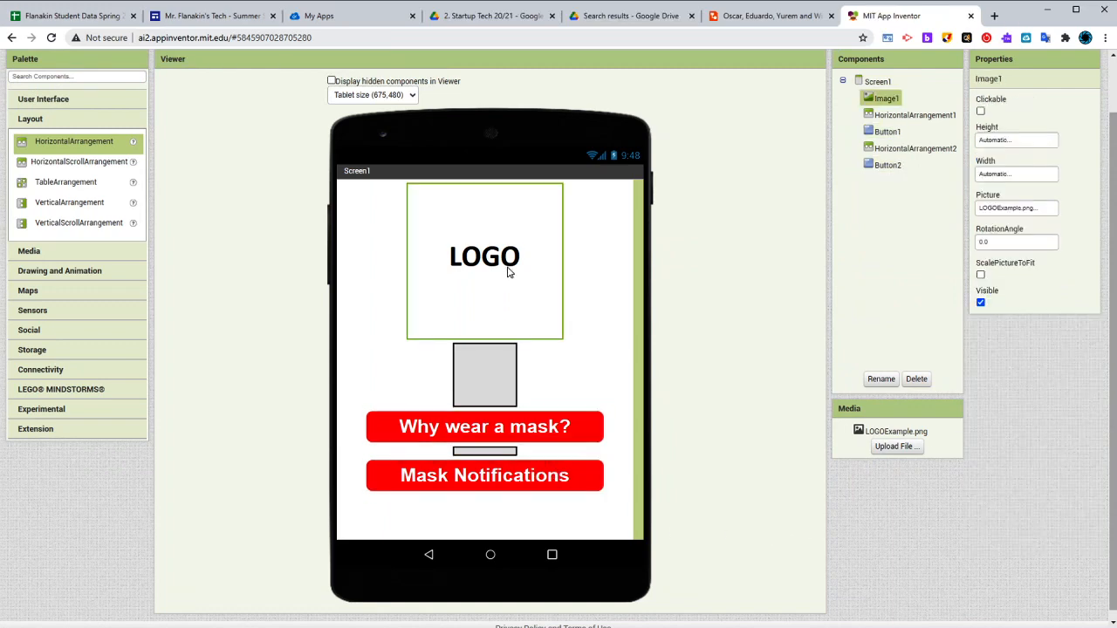
pyautogui.scroll(1, 691, 310)
pyautogui.scroll(-1, 685, 304)
# Check the second screen in the Lucidchart mockup and add a new screen named WhyScreen to the App Inventor project
pyautogui.click(737, 18)
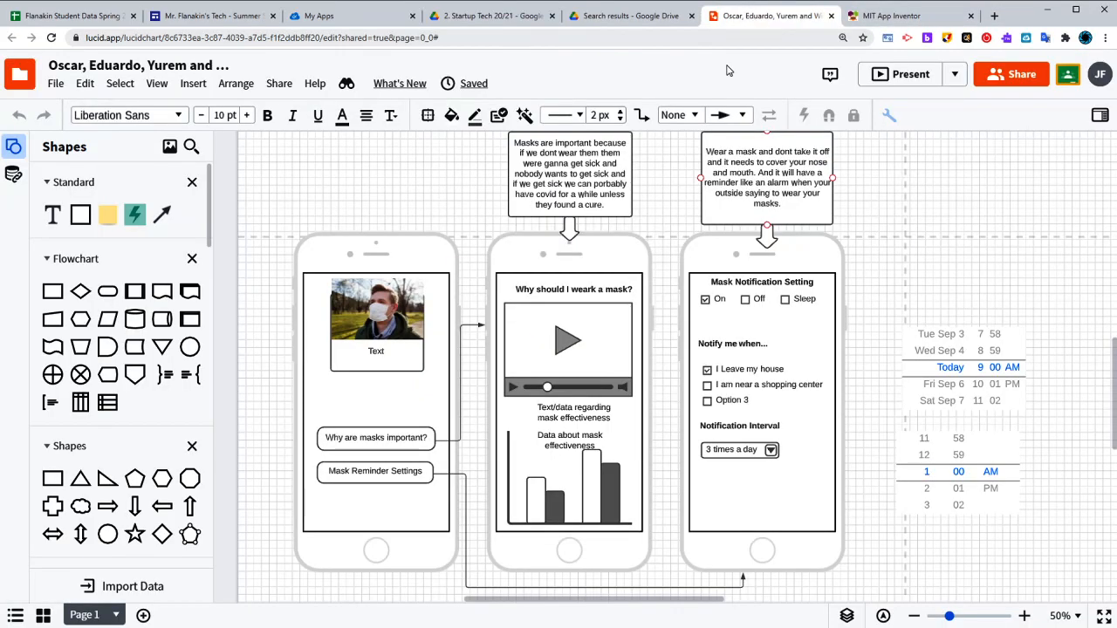
pyautogui.click(617, 254)
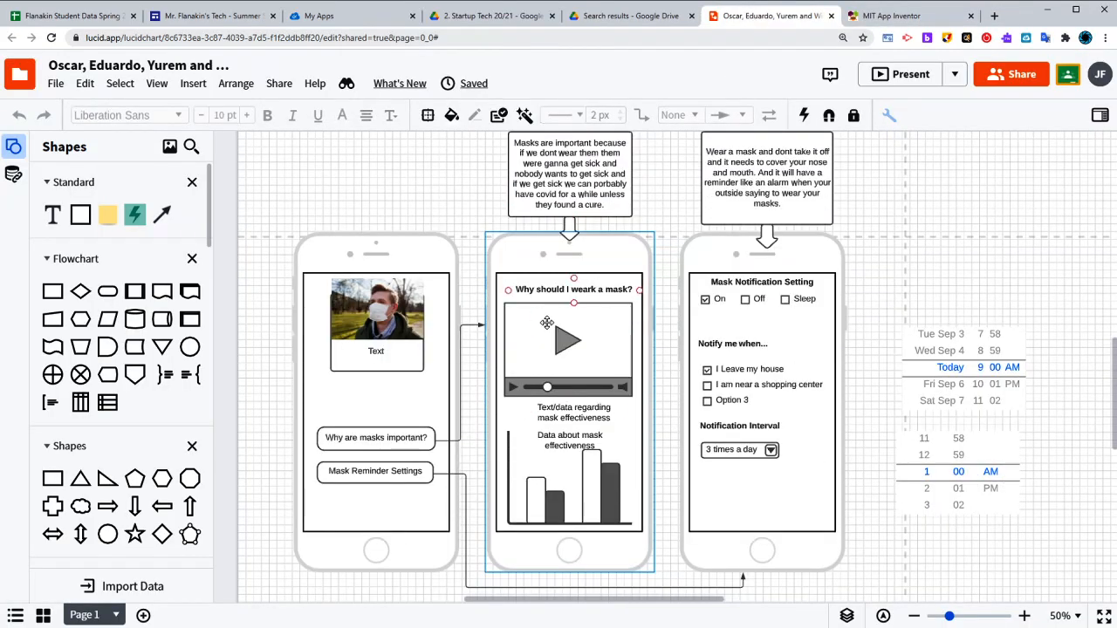
pyautogui.click(881, 19)
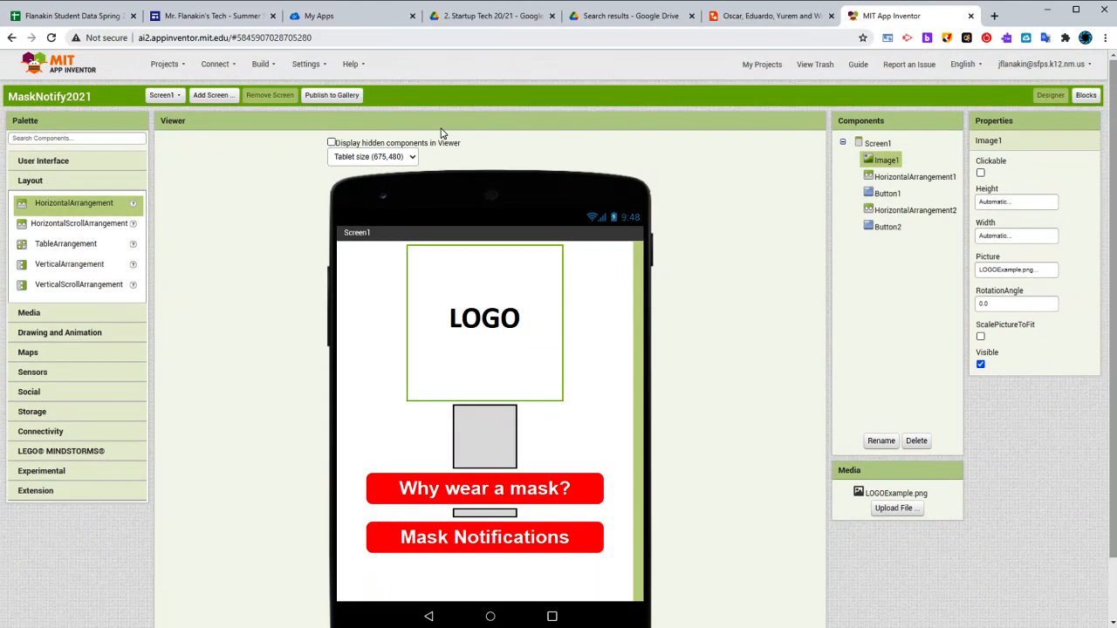
pyautogui.click(214, 98)
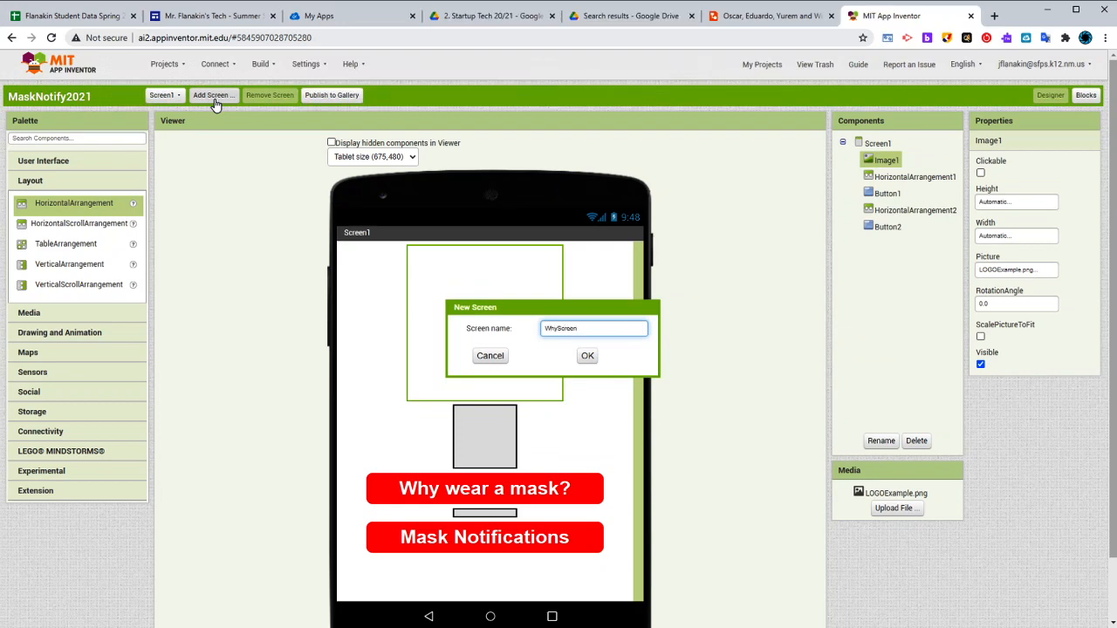
pyautogui.click(583, 358)
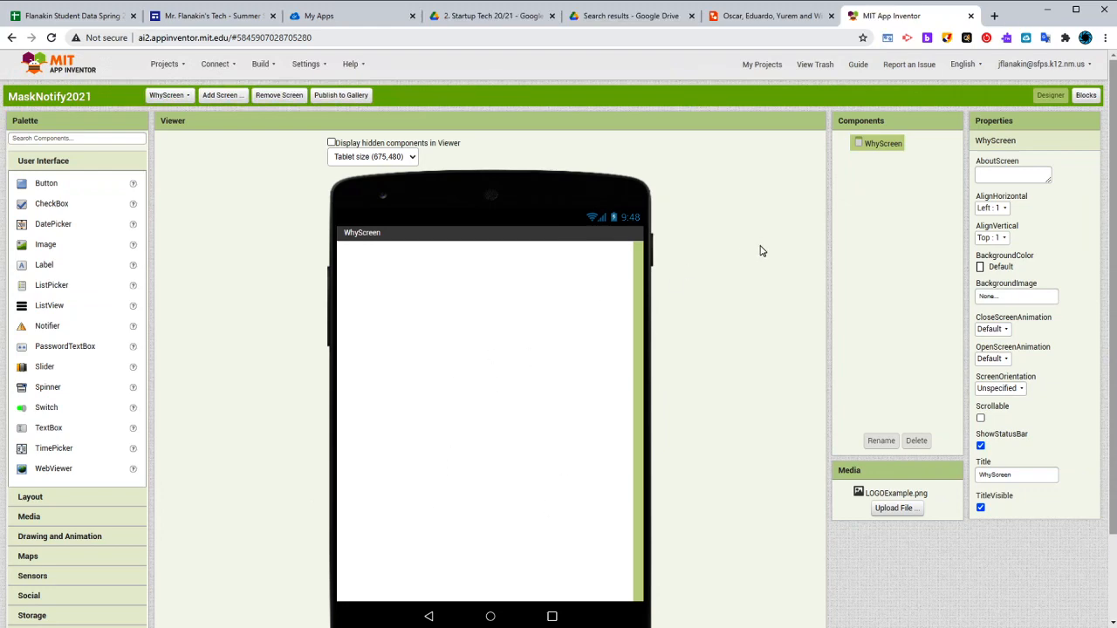
# Following the Lucidchart mockup, add a label to WhyScreen in App Inventor with the text "Why Should I Wear a Mask?"
pyautogui.click(768, 15)
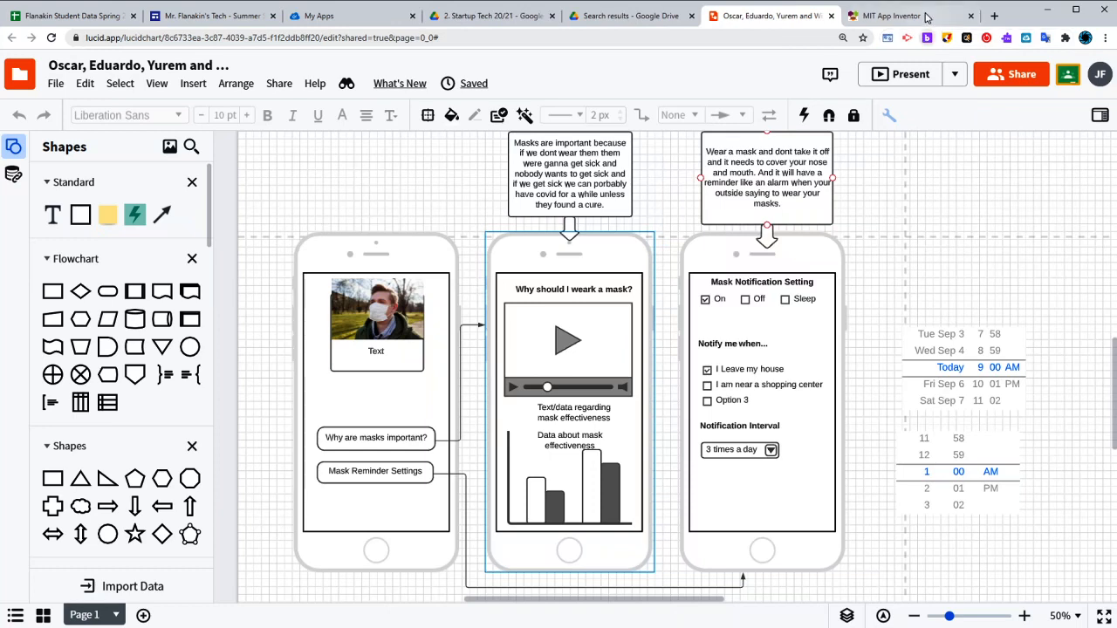
pyautogui.click(899, 15)
pyautogui.moveTo(44, 266); pyautogui.dragTo(441, 288)
pyautogui.click(1017, 451)
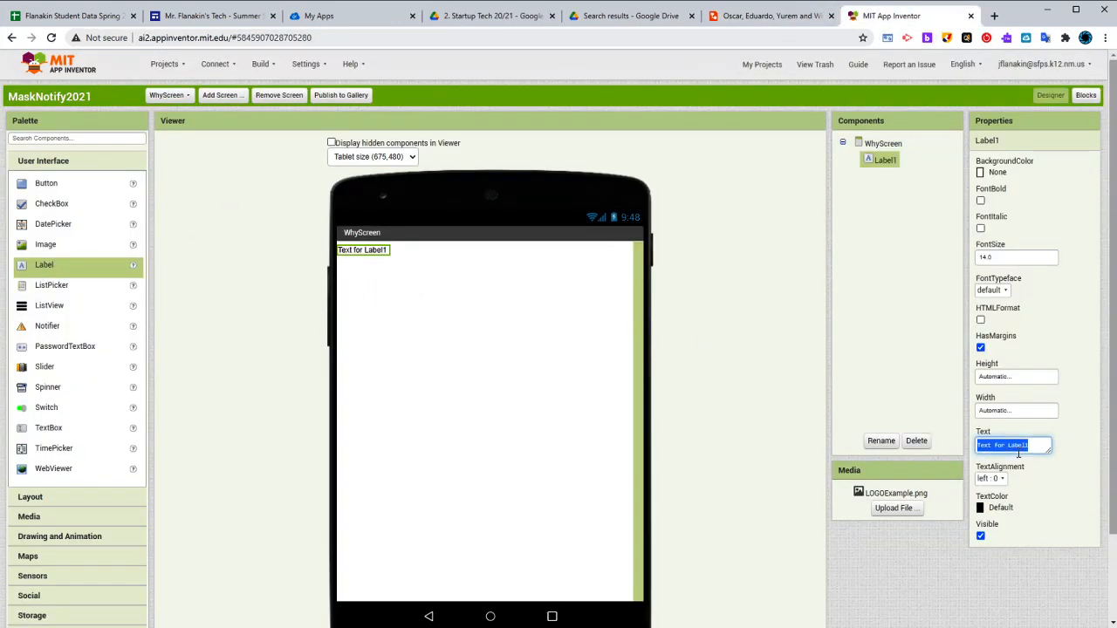
pyautogui.write('Why Should I')
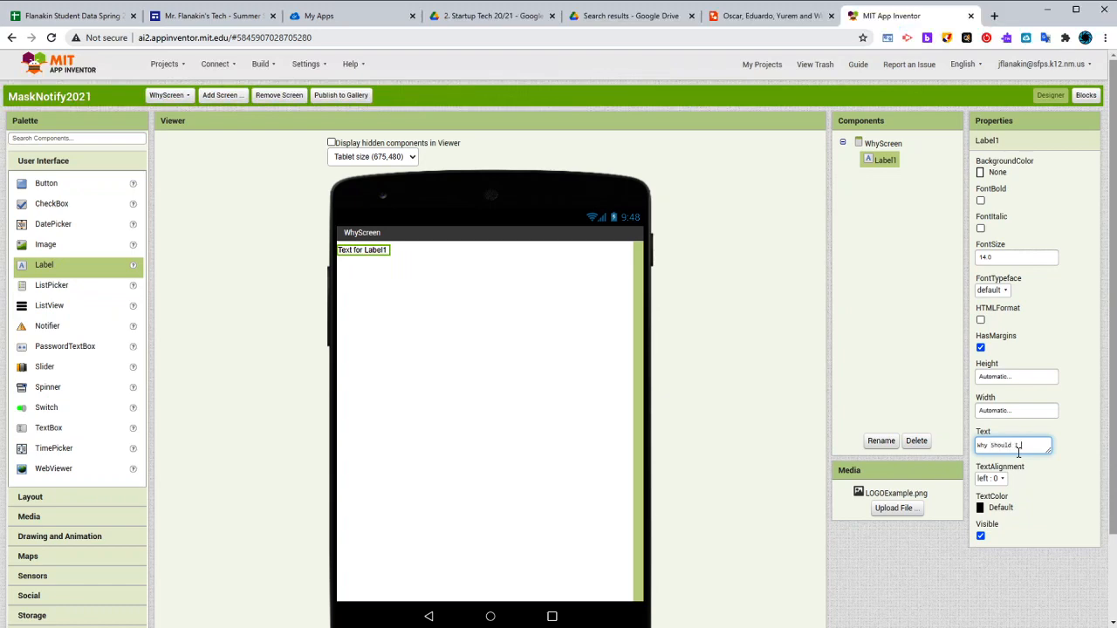
pyautogui.write(' Wear a Mask?')
pyautogui.click(715, 504)
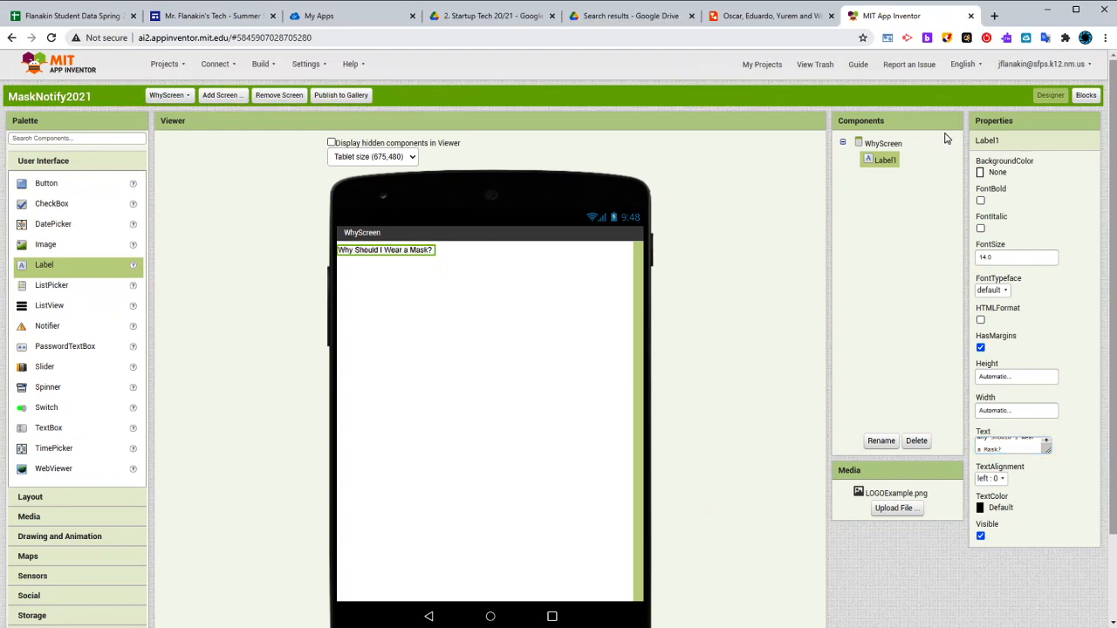
# Make the "Why Should I Wear a Mask?" label bold with font size 35
pyautogui.click(980, 201)
pyautogui.click(999, 256)
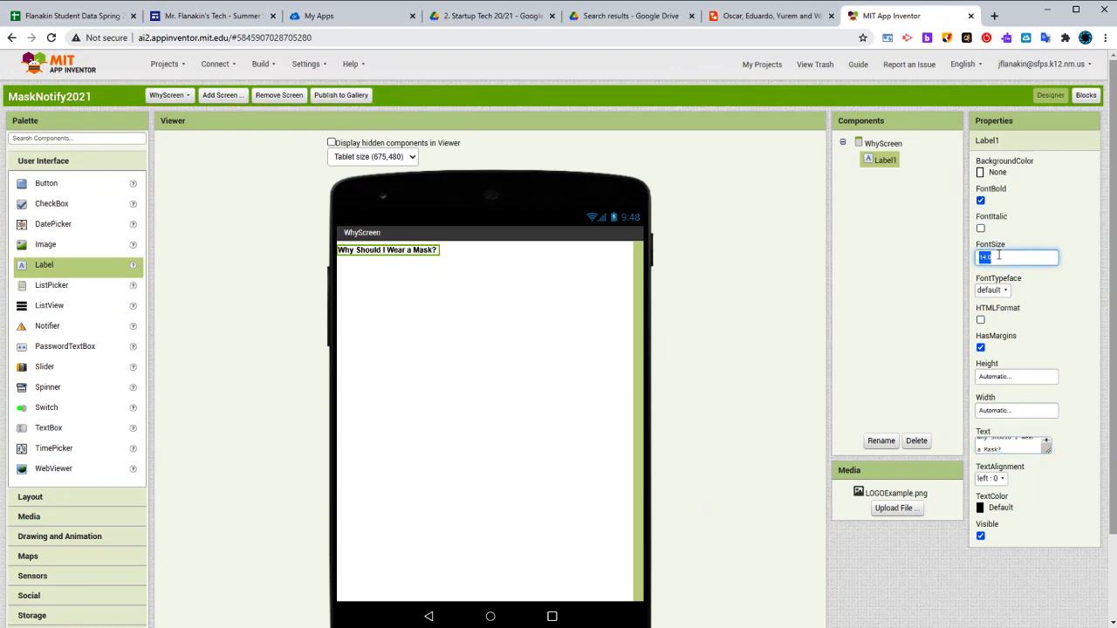
pyautogui.write('45')
pyautogui.click(1038, 204)
pyautogui.click(1024, 258)
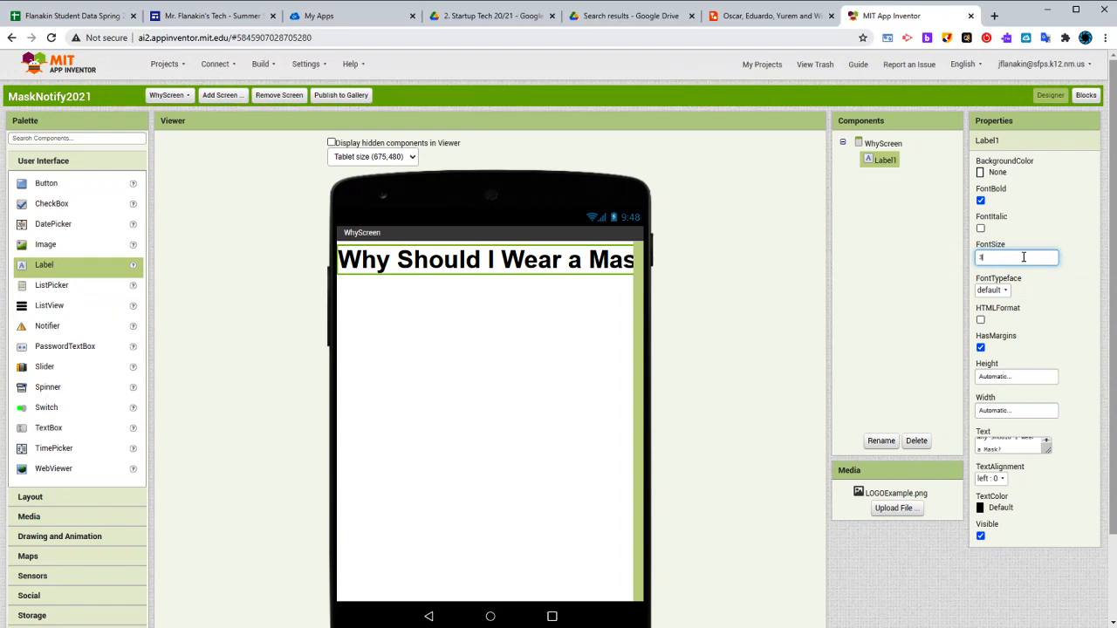
pyautogui.write('35')
pyautogui.click(1031, 232)
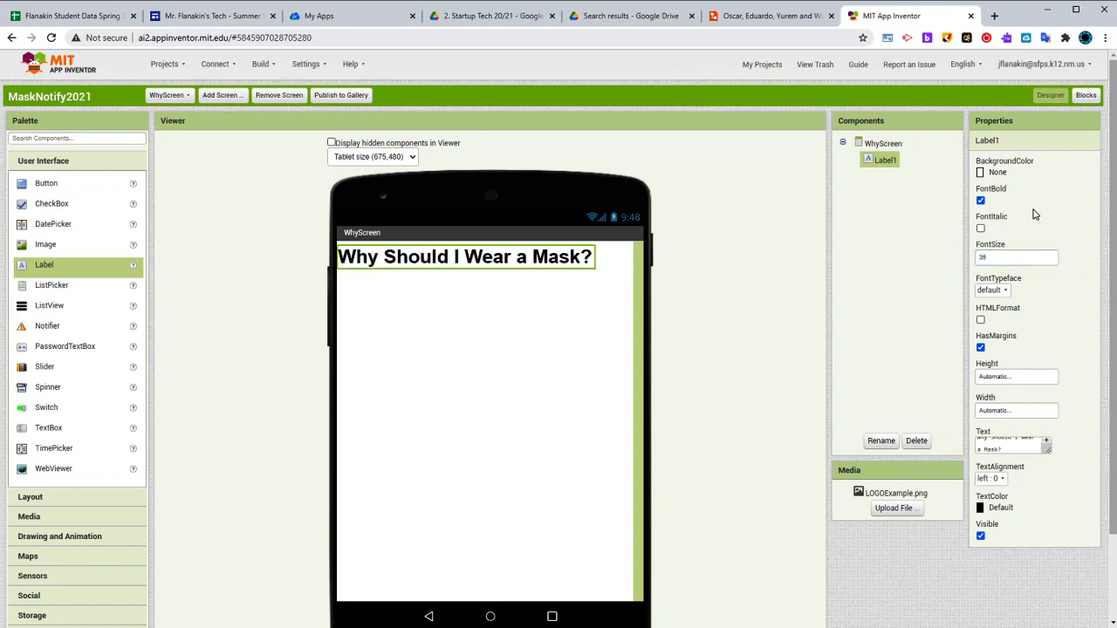
# Center WhyScreen's contents horizontally and set the screen's background color to black
pyautogui.click(881, 145)
pyautogui.click(995, 208)
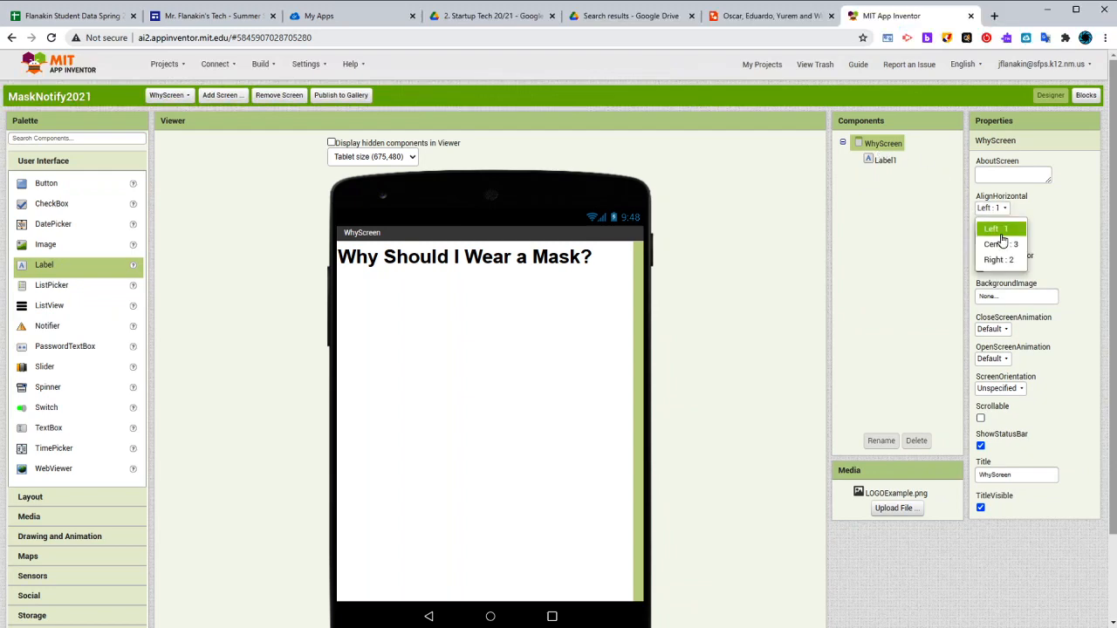
pyautogui.click(991, 233)
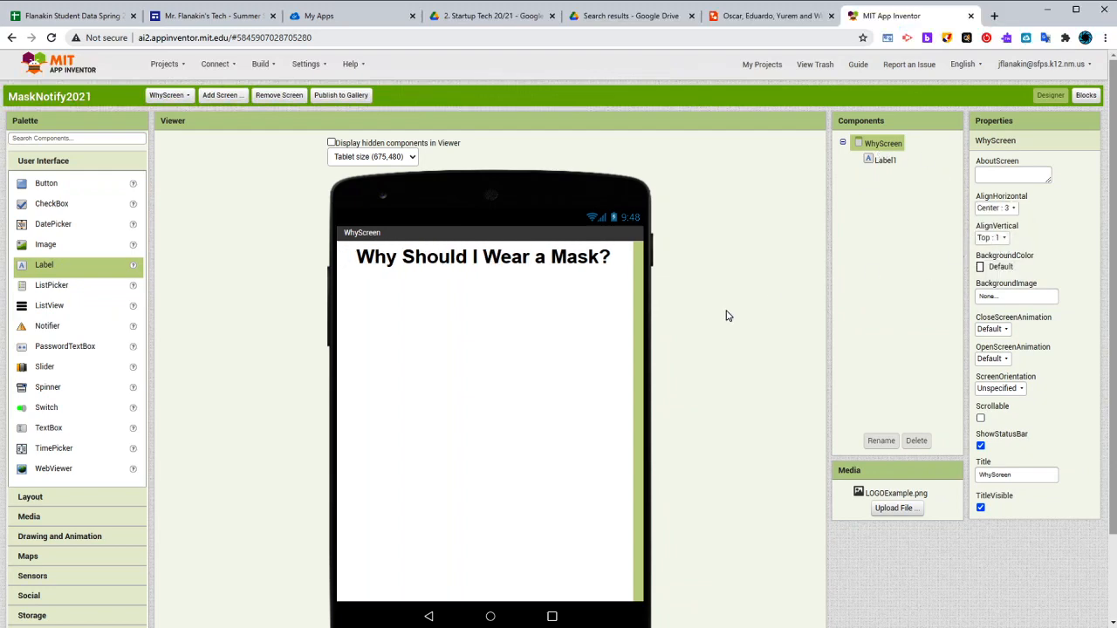
pyautogui.click(525, 263)
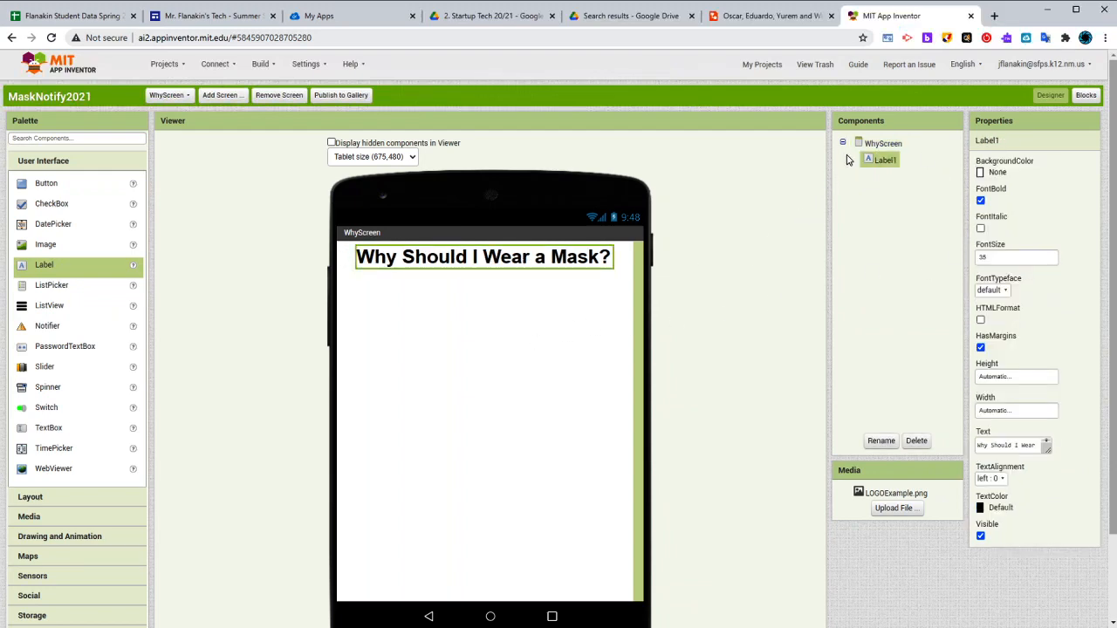
pyautogui.click(886, 145)
pyautogui.click(1007, 265)
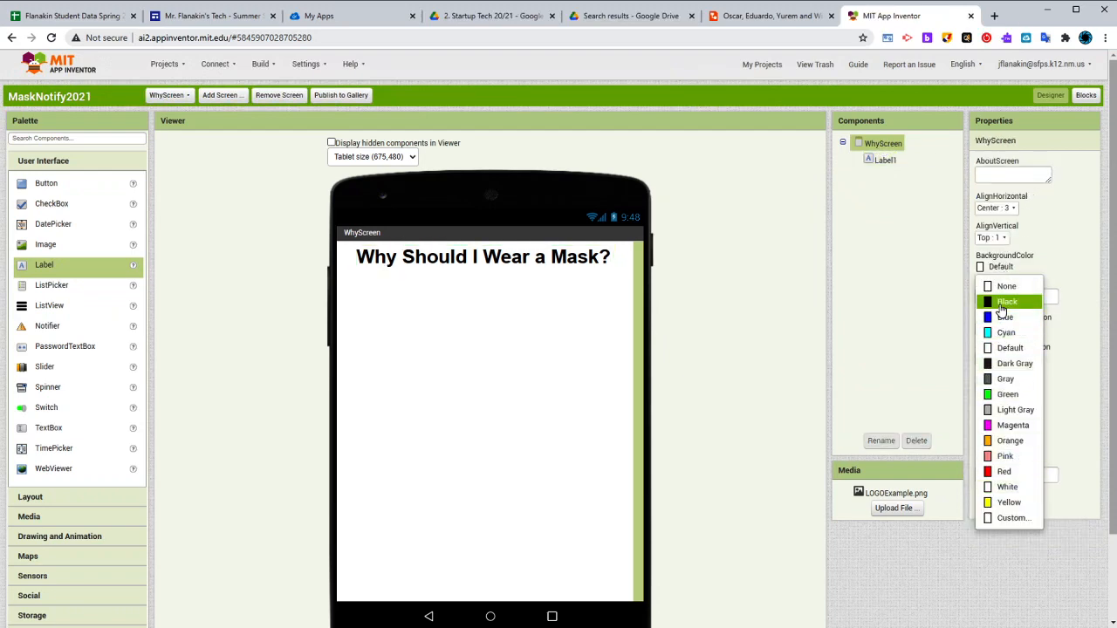
pyautogui.click(1004, 301)
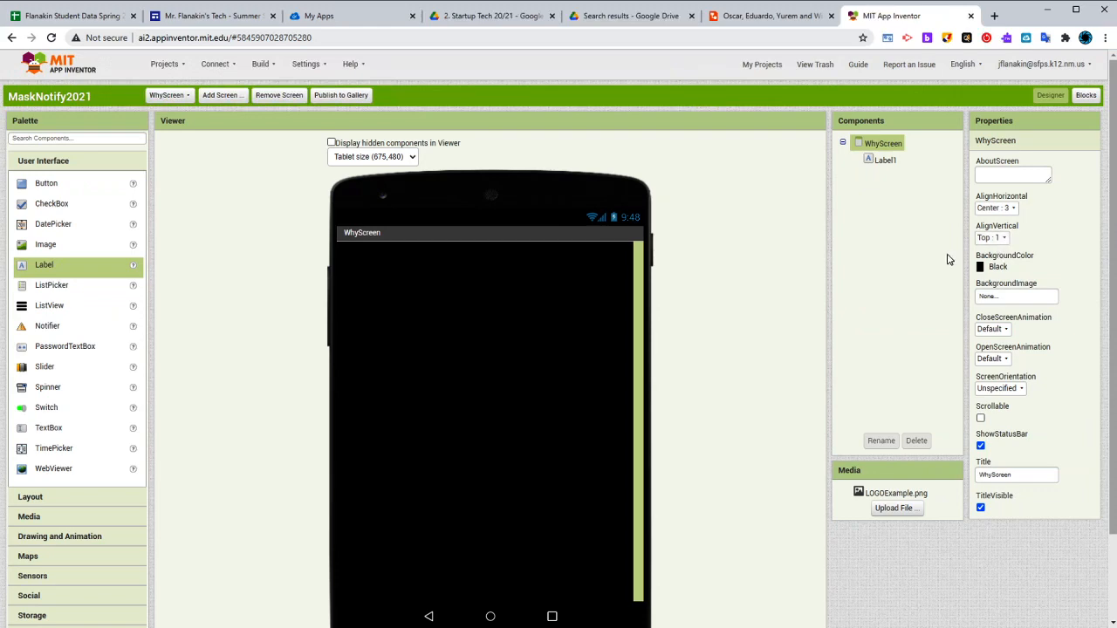
# Set the text color of the "Why Should I Wear a Mask?" label to white
pyautogui.click(888, 164)
pyautogui.click(1008, 513)
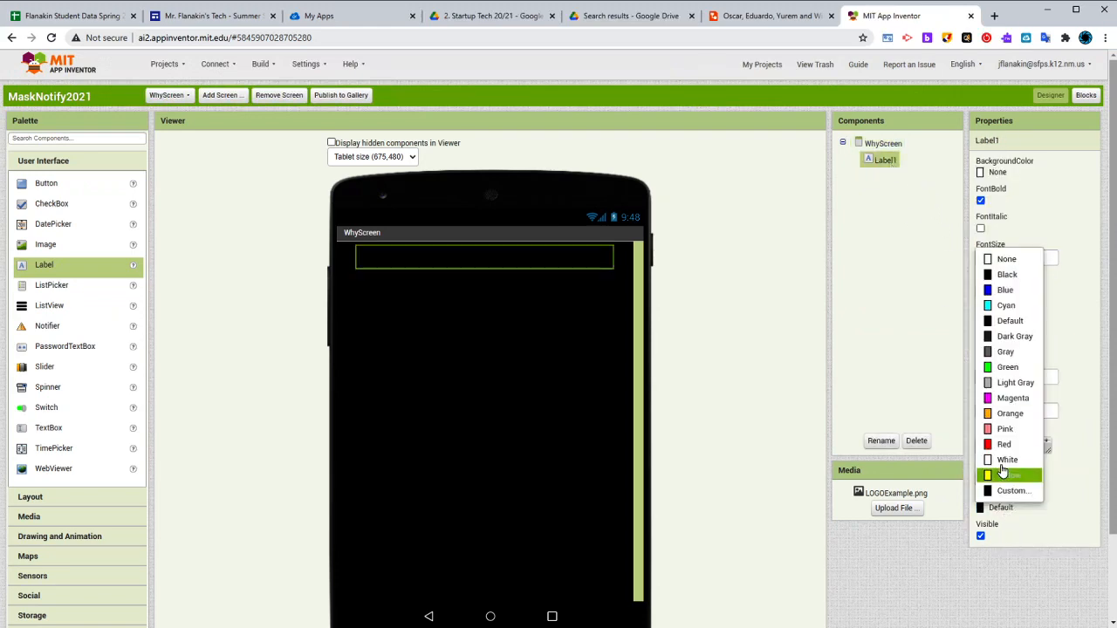
pyautogui.click(995, 472)
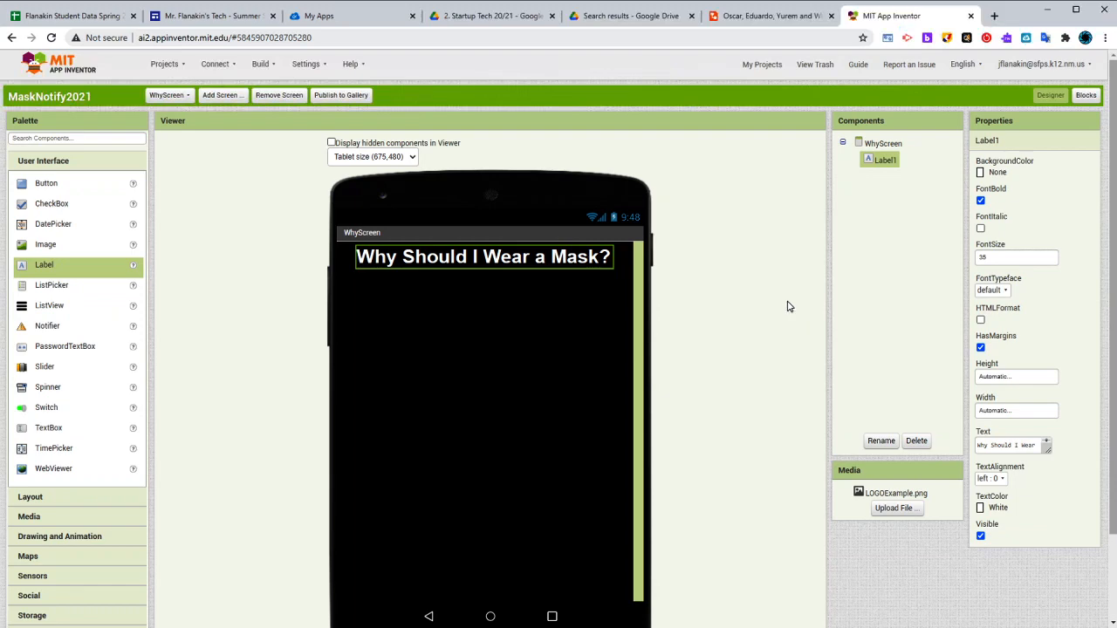
# Check the WhyScreen layout in the Lucidchart mockup, return to App Inventor and add a WebViewer below the title label
pyautogui.click(768, 16)
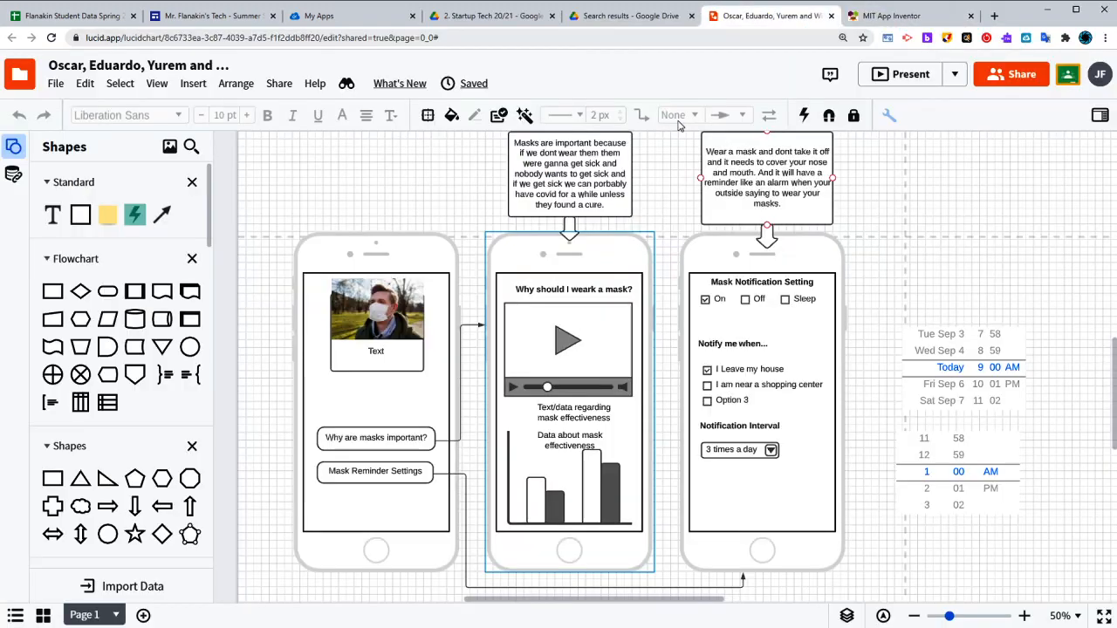
pyautogui.click(886, 17)
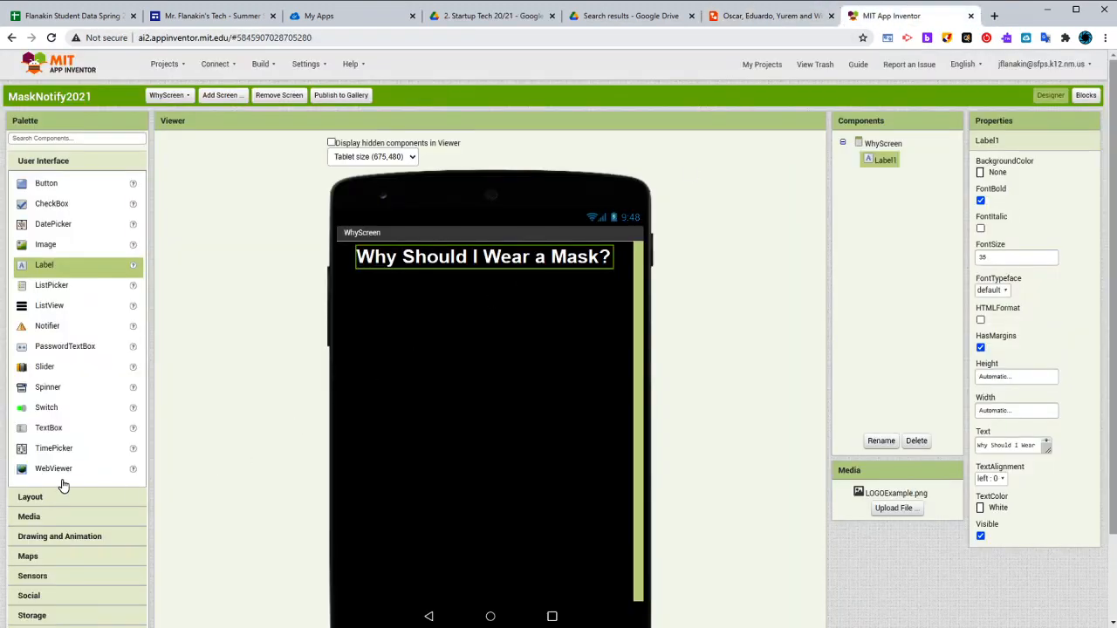
pyautogui.scroll(-1, 55, 476)
pyautogui.scroll(1, 55, 474)
pyautogui.moveTo(50, 471); pyautogui.dragTo(489, 387)
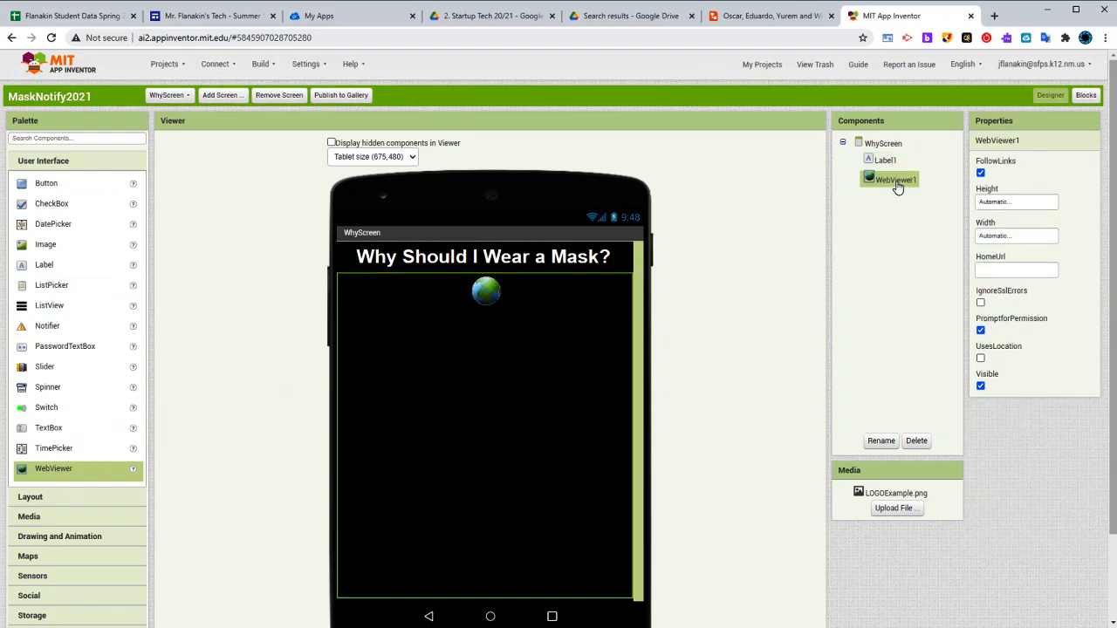
# Set the WebViewer's height to 40 percent and its width to 90 percent
pyautogui.click(1009, 202)
pyautogui.click(1010, 239)
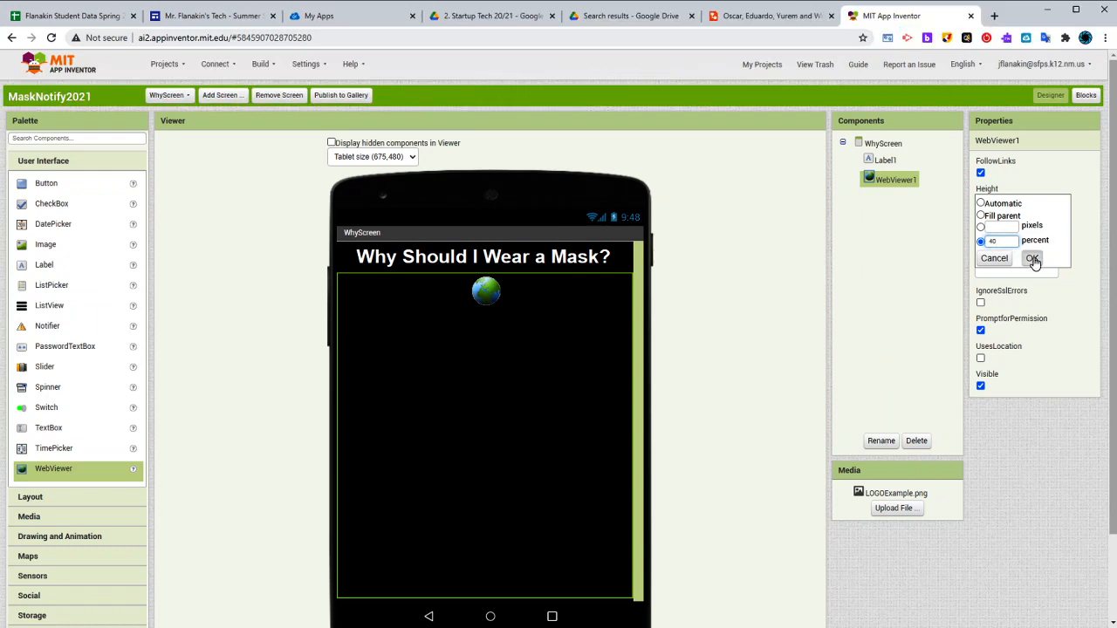
pyautogui.click(1033, 258)
pyautogui.click(1011, 239)
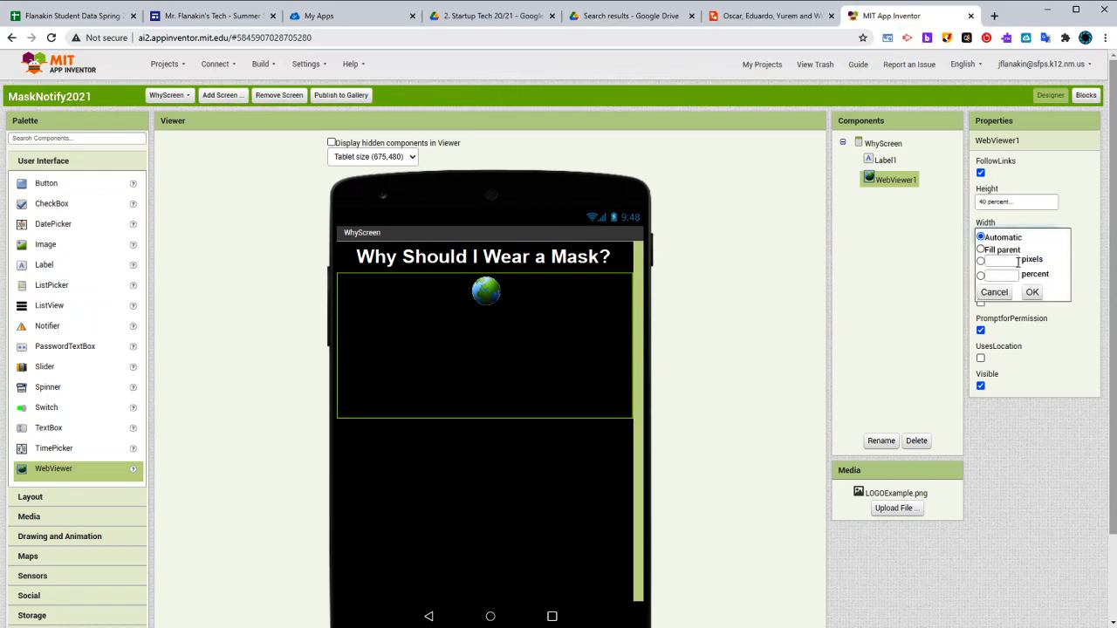
pyautogui.click(1012, 275)
pyautogui.write('90')
pyautogui.click(1032, 292)
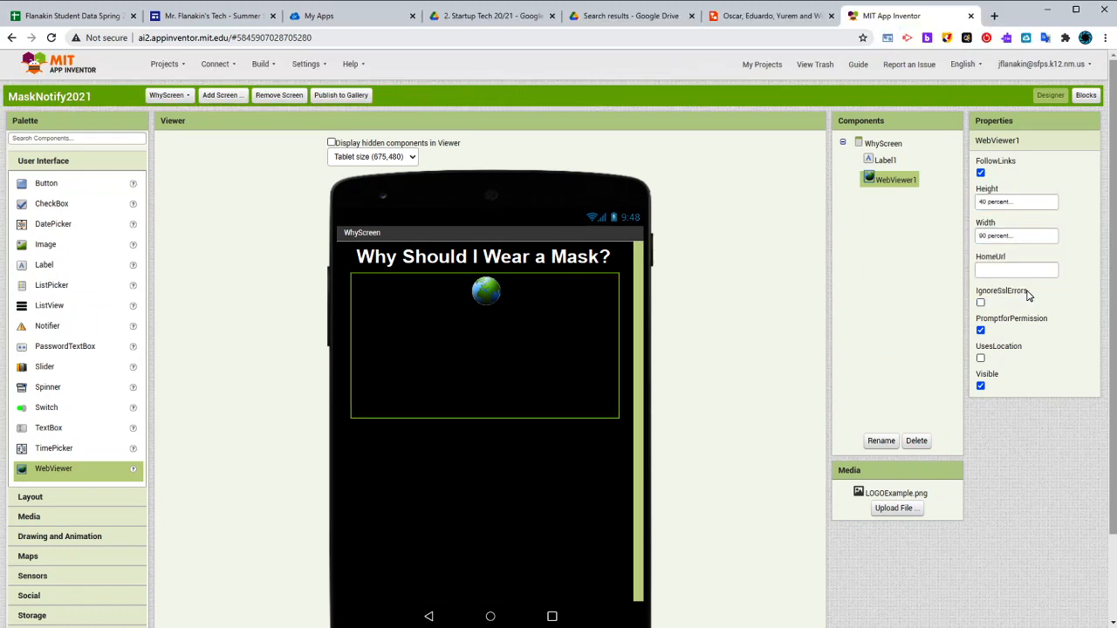
pyautogui.click(546, 271)
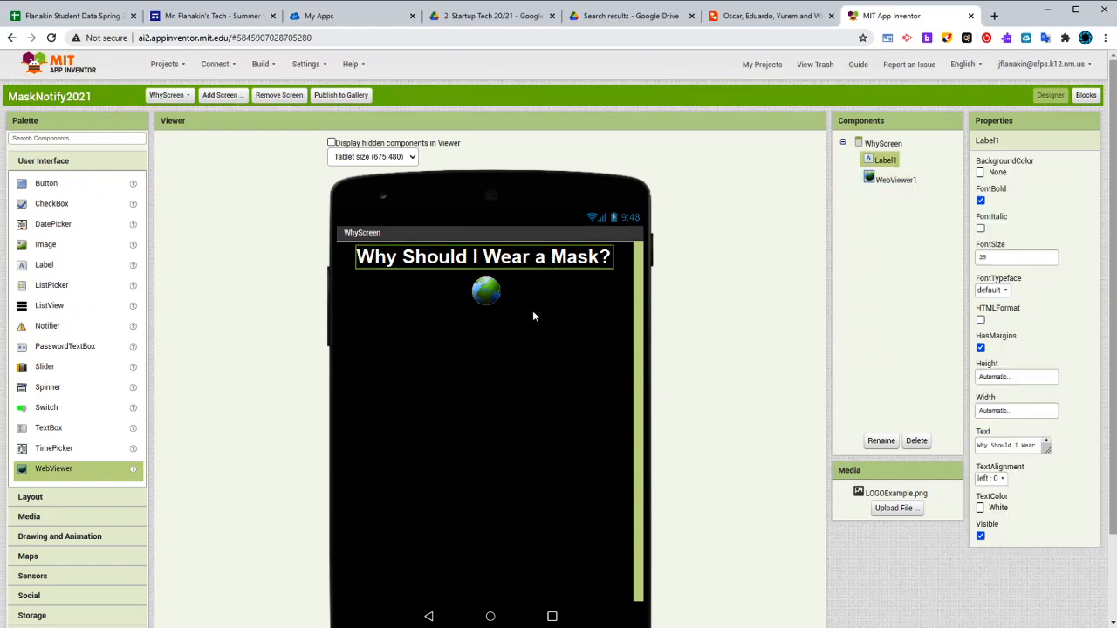
pyautogui.click(531, 311)
pyautogui.click(562, 265)
pyautogui.click(537, 318)
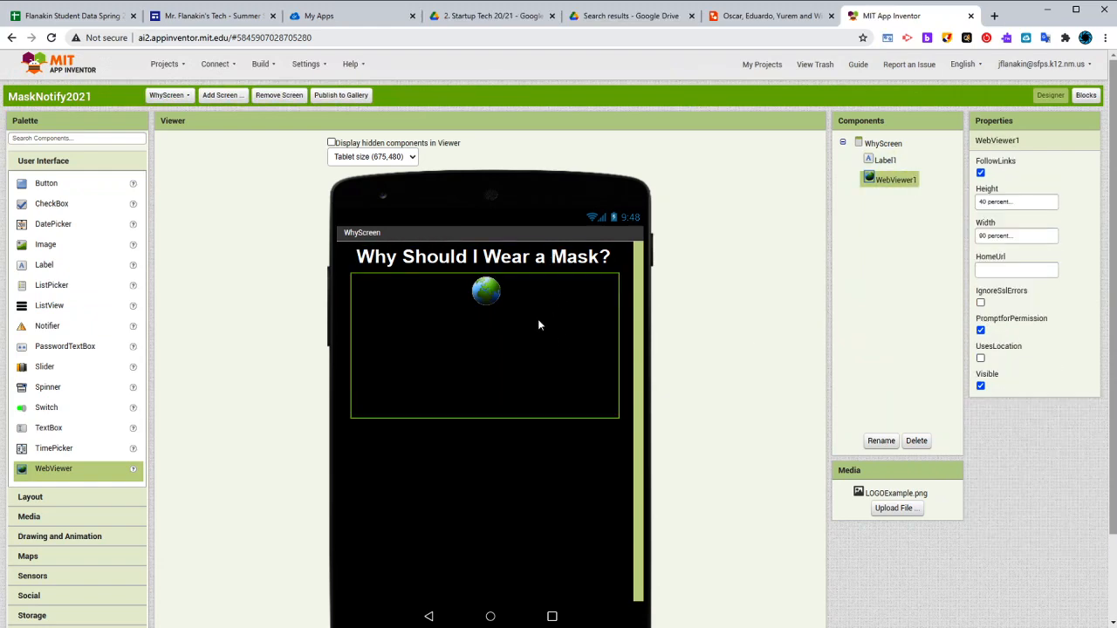
pyautogui.click(549, 258)
pyautogui.click(525, 279)
pyautogui.click(506, 261)
pyautogui.click(508, 336)
pyautogui.scroll(-1, 497, 368)
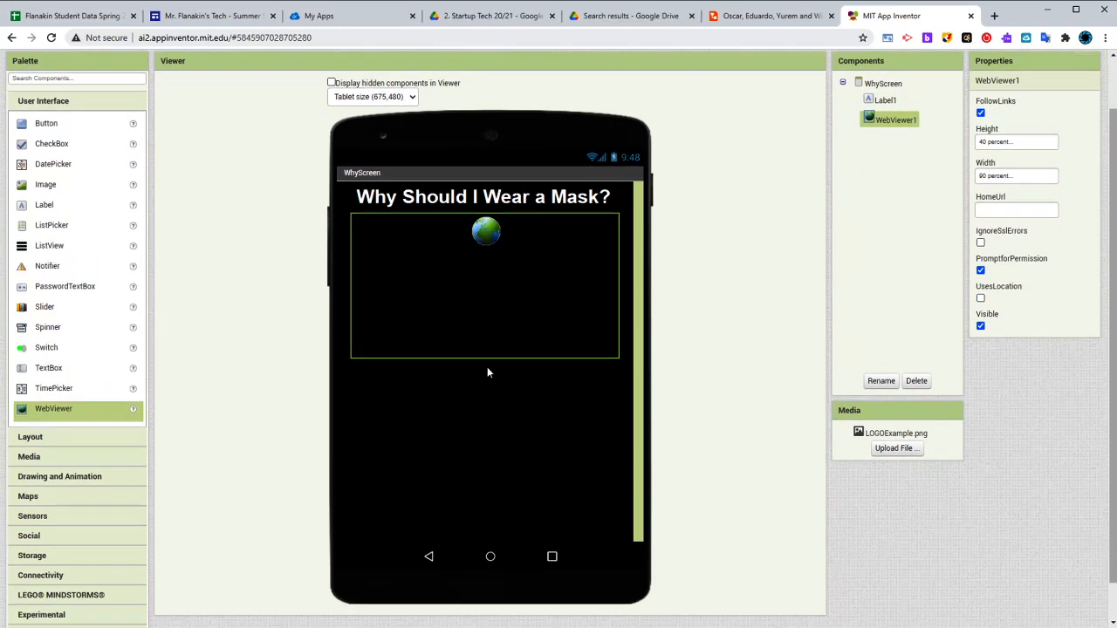
# Compare with the Lucidchart mockup, return to App Inventor and add a HorizontalArrangement below the WebViewer
pyautogui.click(732, 16)
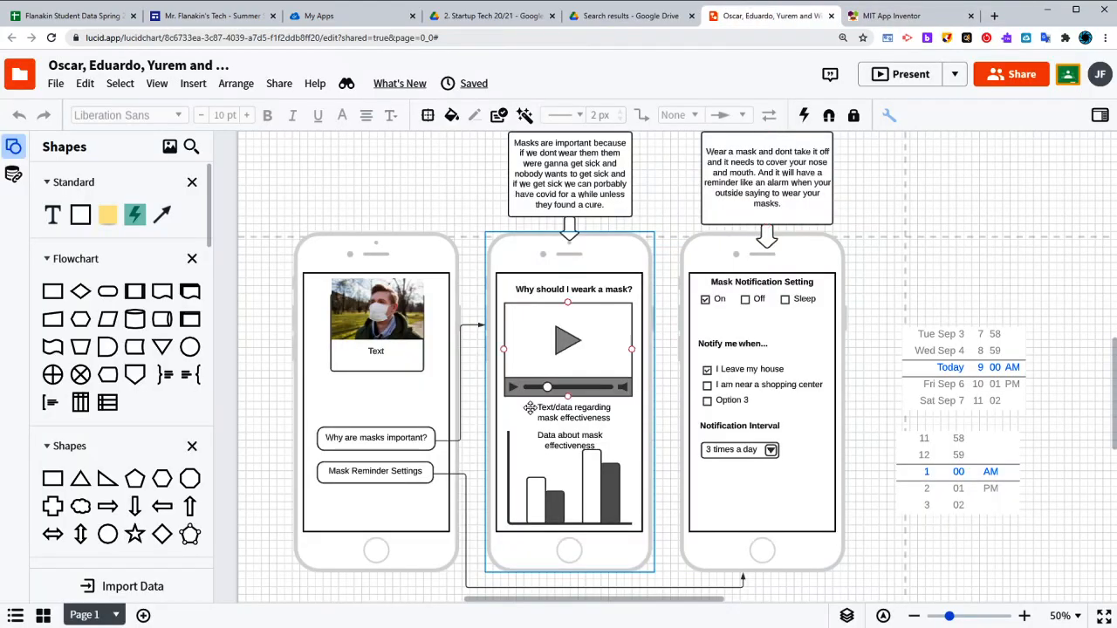
pyautogui.click(897, 22)
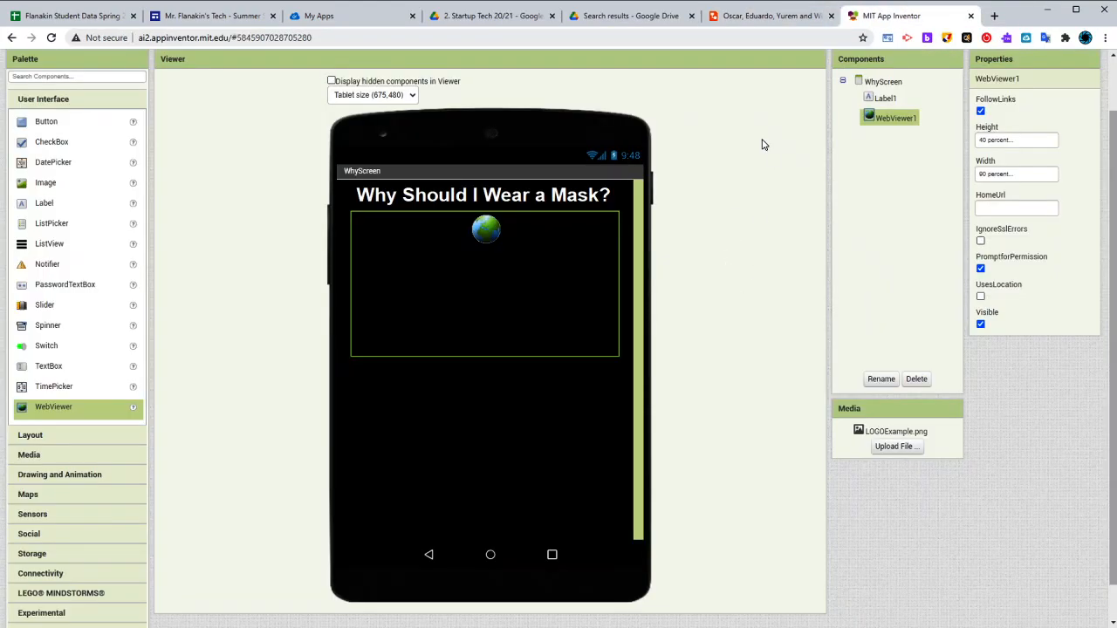
pyautogui.click(789, 22)
pyautogui.click(879, 23)
pyautogui.click(59, 433)
pyautogui.moveTo(75, 144); pyautogui.dragTo(560, 393)
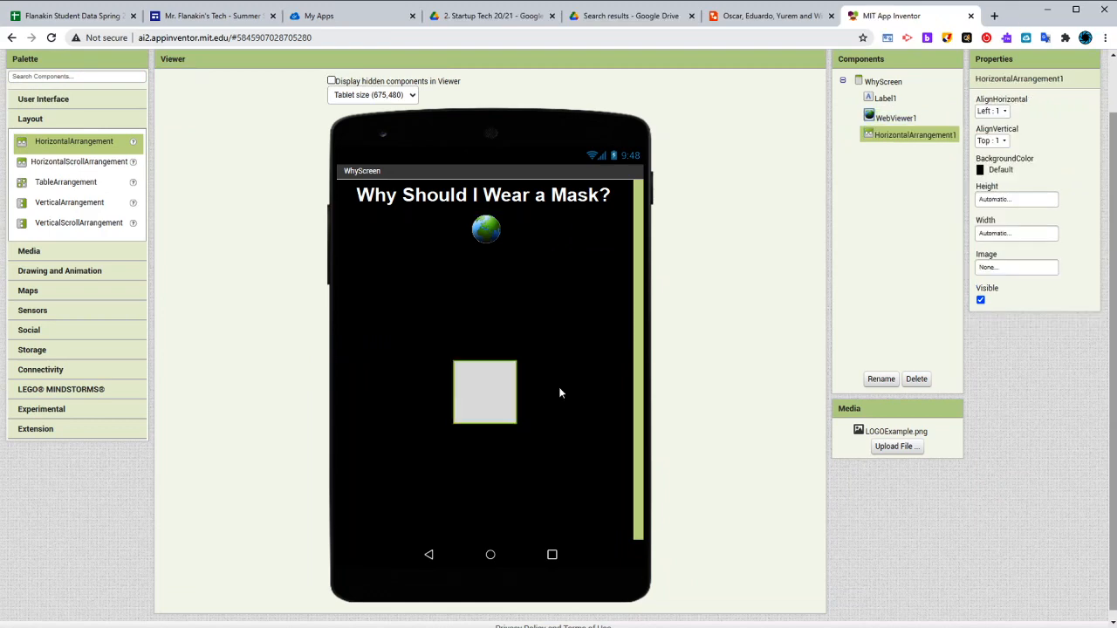
# Set the height of the HorizontalArrangement below the WebViewer to 5 percent
pyautogui.click(1017, 199)
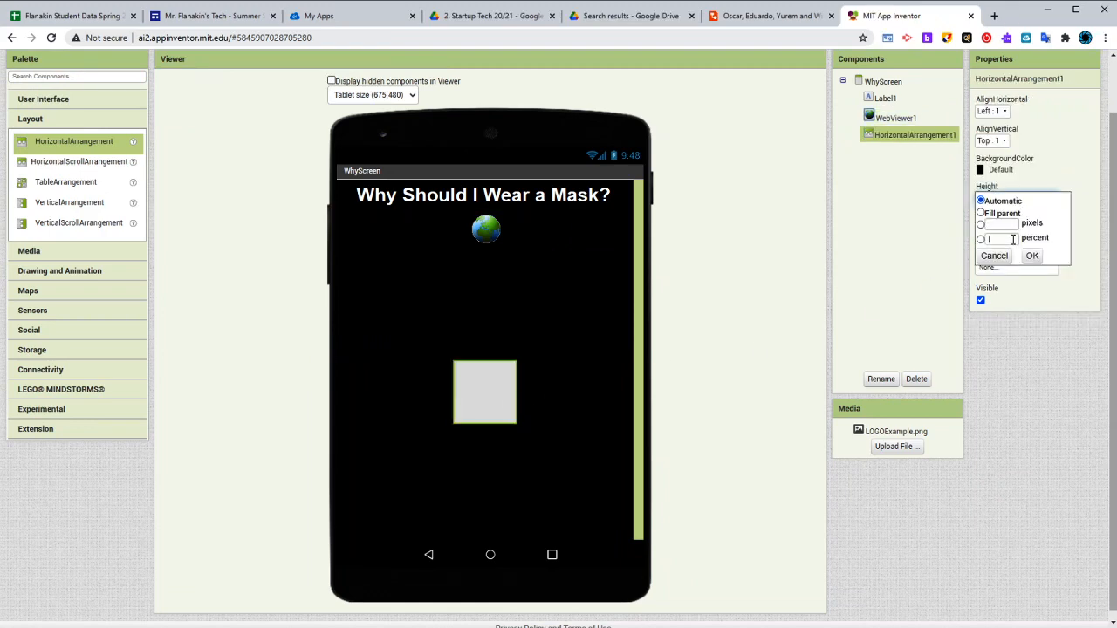
pyautogui.click(1002, 238)
pyautogui.write('5')
pyautogui.click(1029, 254)
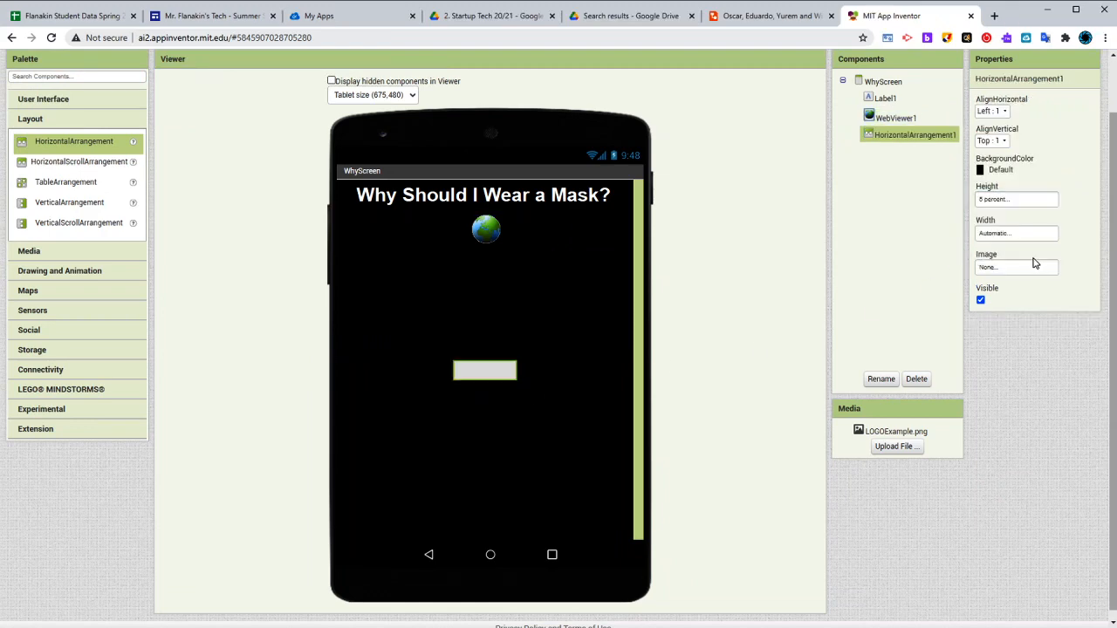
# Add a second WebViewer to WhyScreen below the HorizontalArrangement
pyautogui.click(521, 294)
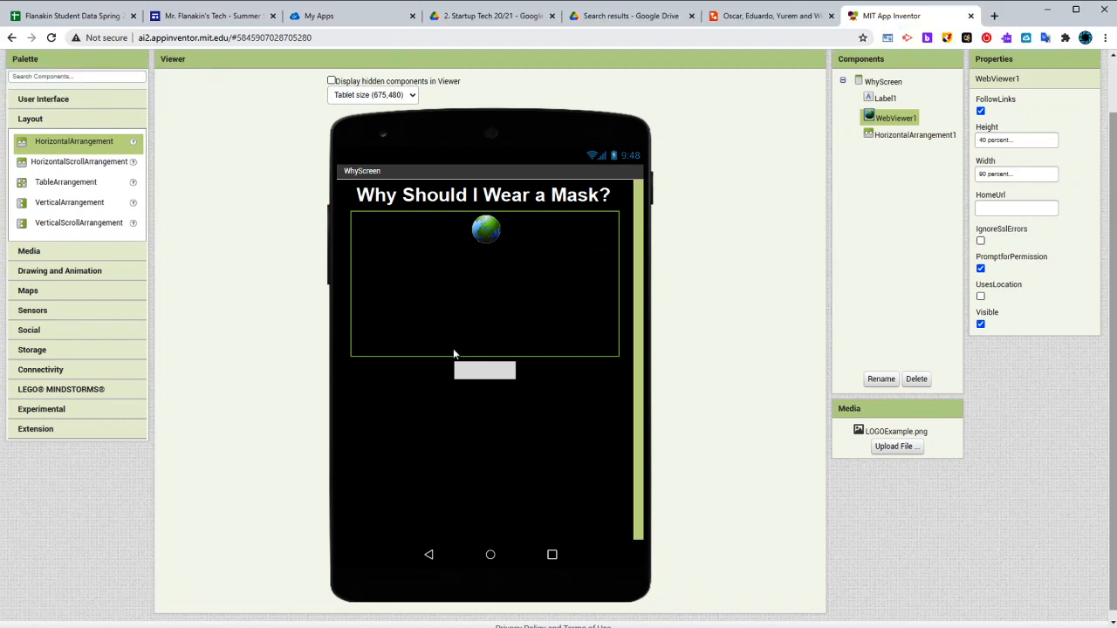
pyautogui.click(78, 101)
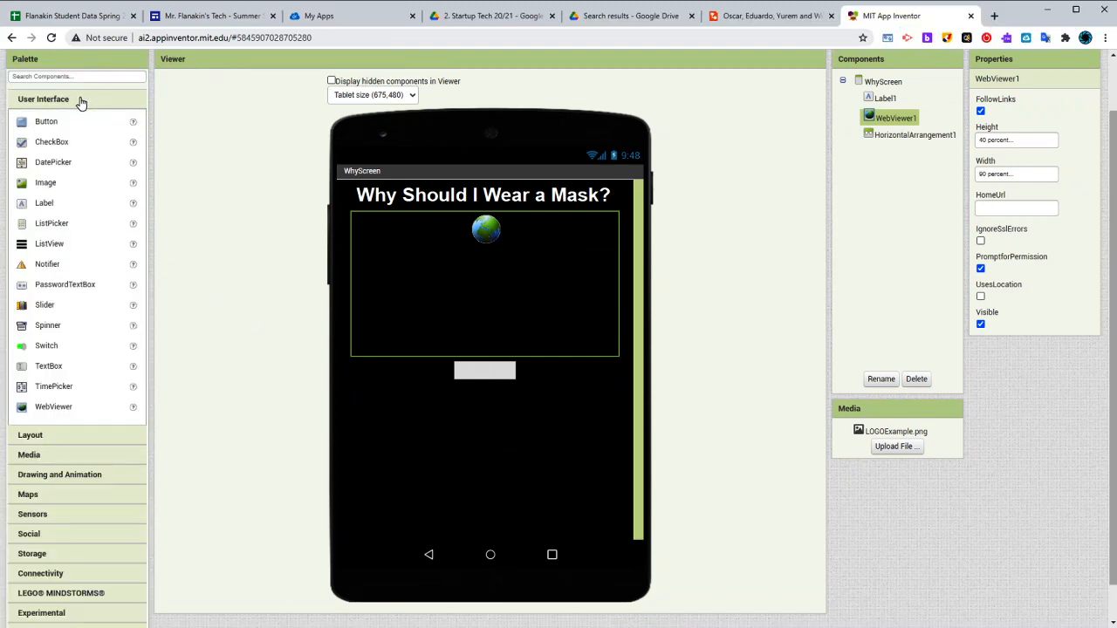
pyautogui.moveTo(52, 410); pyautogui.dragTo(624, 483)
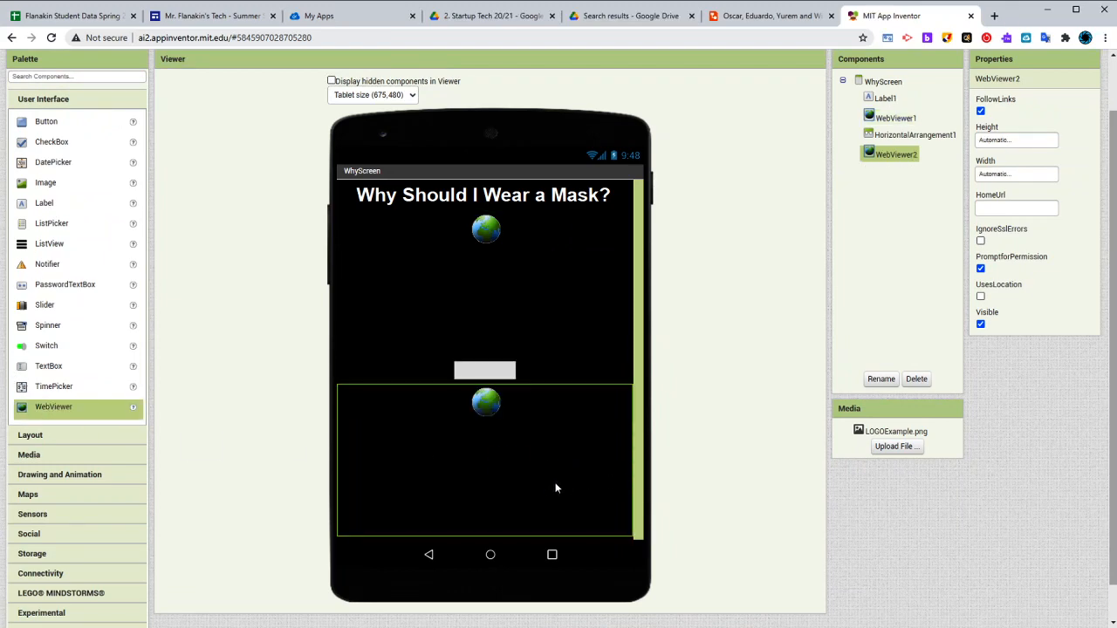
# Match the second WebViewer to the first by setting its height to 40 percent and width to 90 percent
pyautogui.click(543, 260)
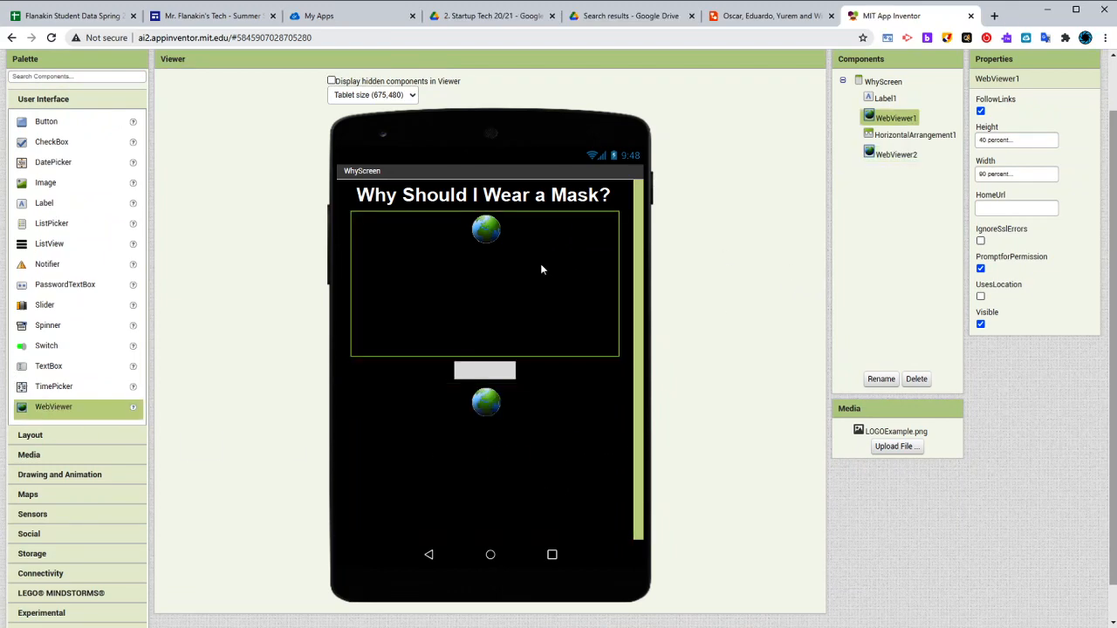
pyautogui.click(506, 449)
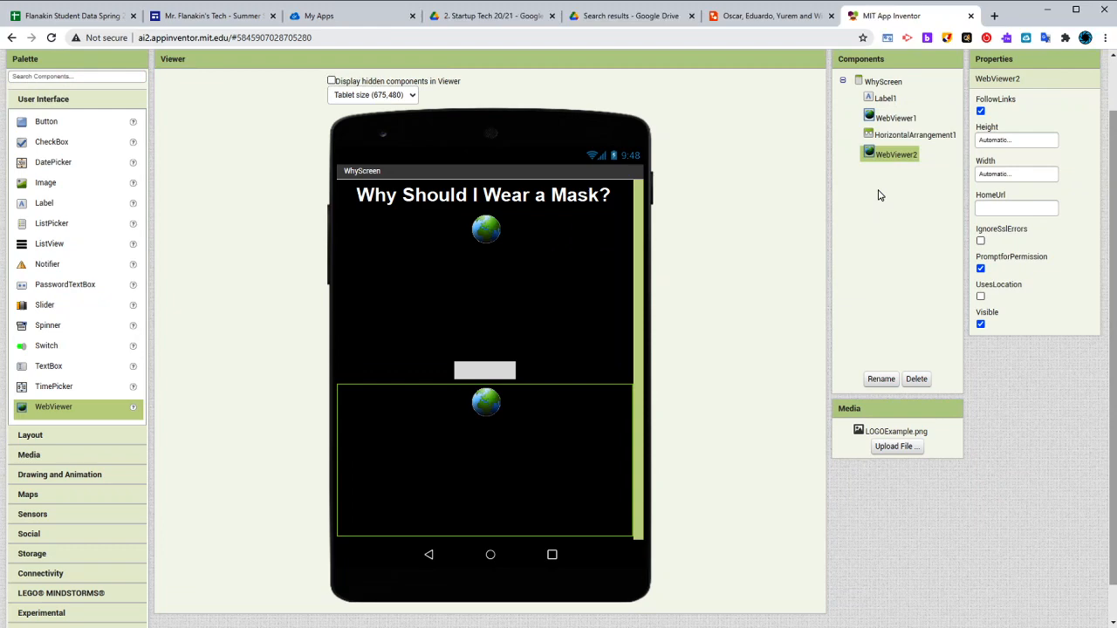
pyautogui.click(989, 142)
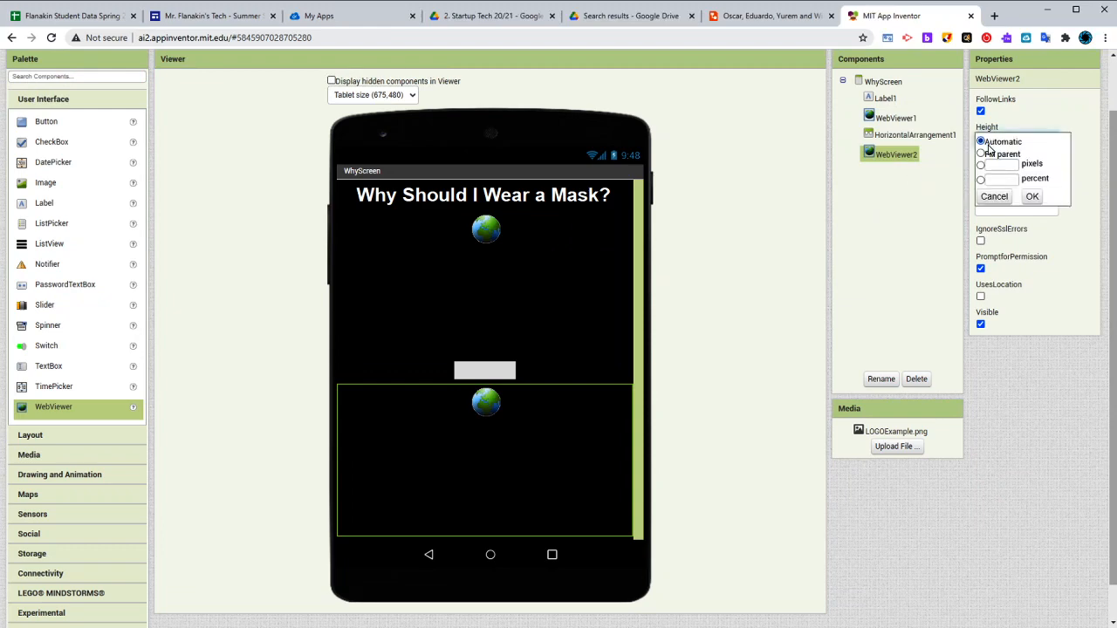
pyautogui.click(1026, 197)
pyautogui.click(1005, 140)
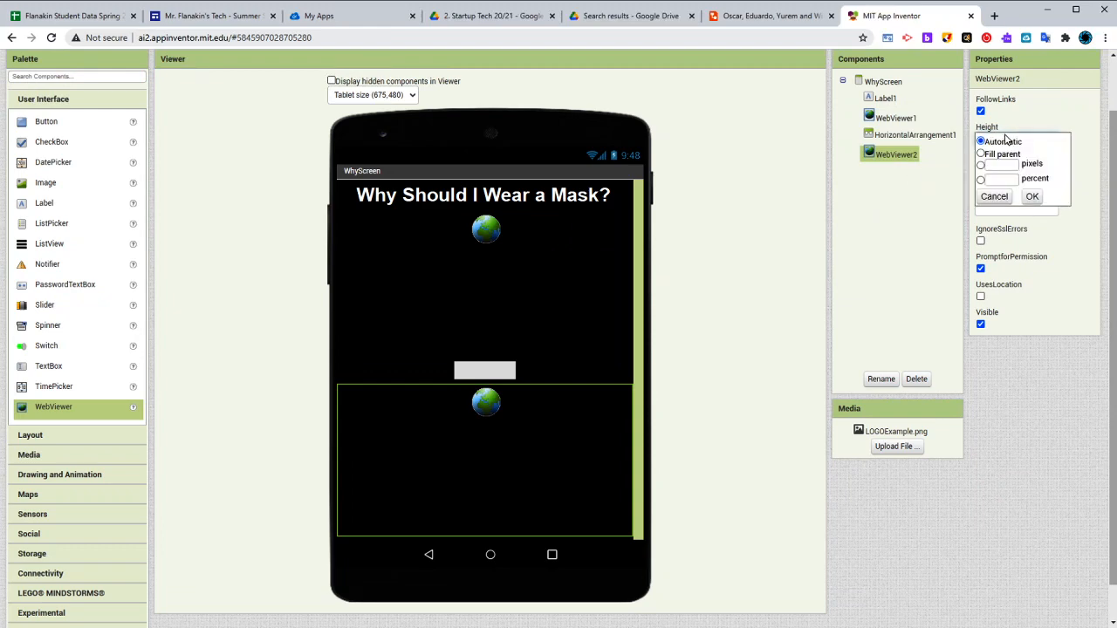
pyautogui.click(1006, 180)
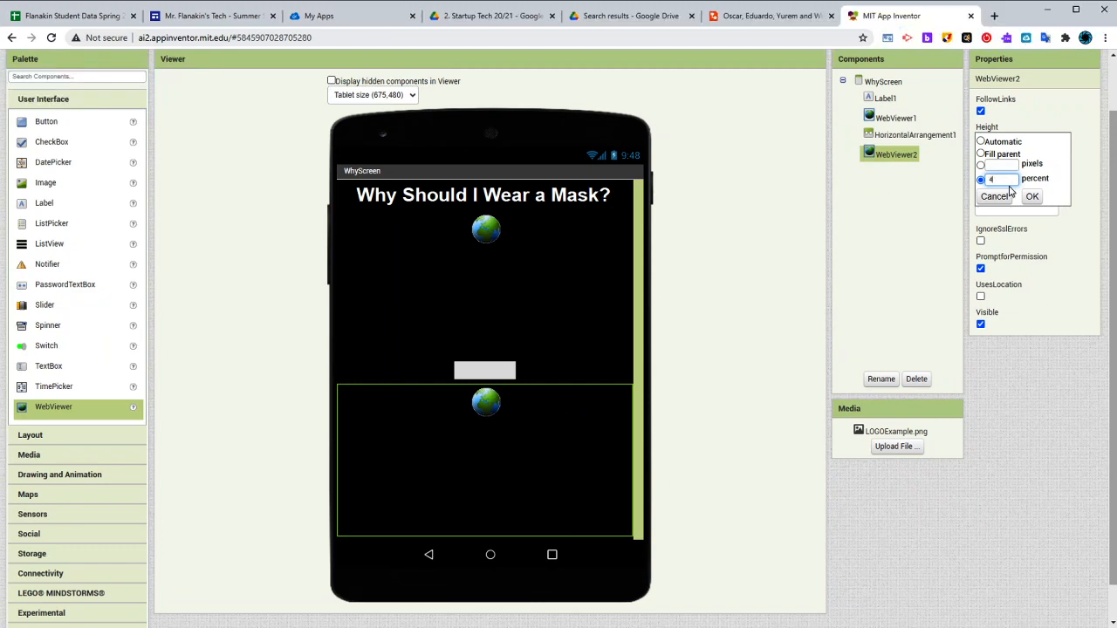
pyautogui.write('40')
pyautogui.click(1032, 197)
pyautogui.click(1013, 175)
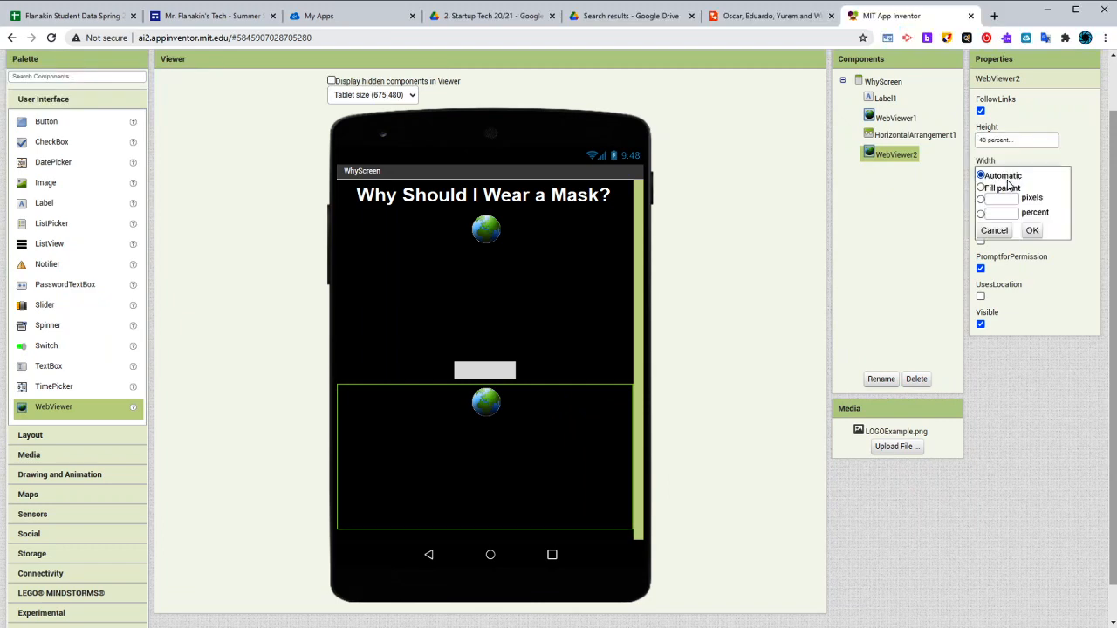
pyautogui.click(1005, 212)
pyautogui.write('90')
pyautogui.click(1032, 230)
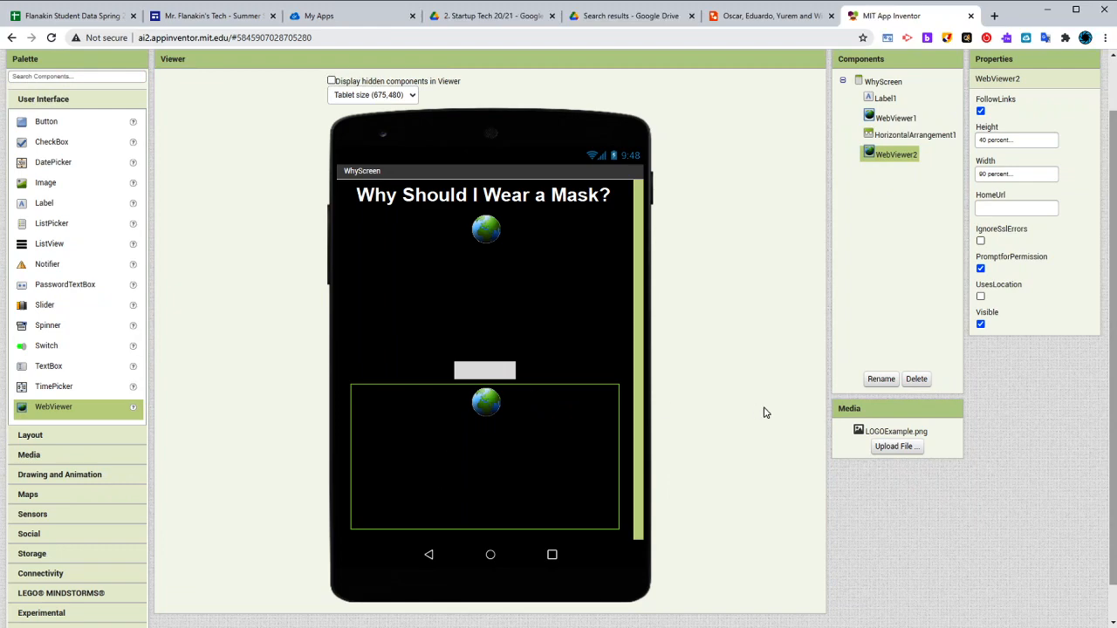
pyautogui.click(534, 278)
pyautogui.click(513, 450)
pyautogui.click(535, 268)
pyautogui.click(535, 448)
pyautogui.click(526, 336)
pyautogui.click(519, 428)
pyautogui.click(520, 289)
pyautogui.click(520, 418)
pyautogui.click(524, 305)
pyautogui.scroll(1, 514, 374)
pyautogui.click(490, 517)
pyautogui.click(495, 361)
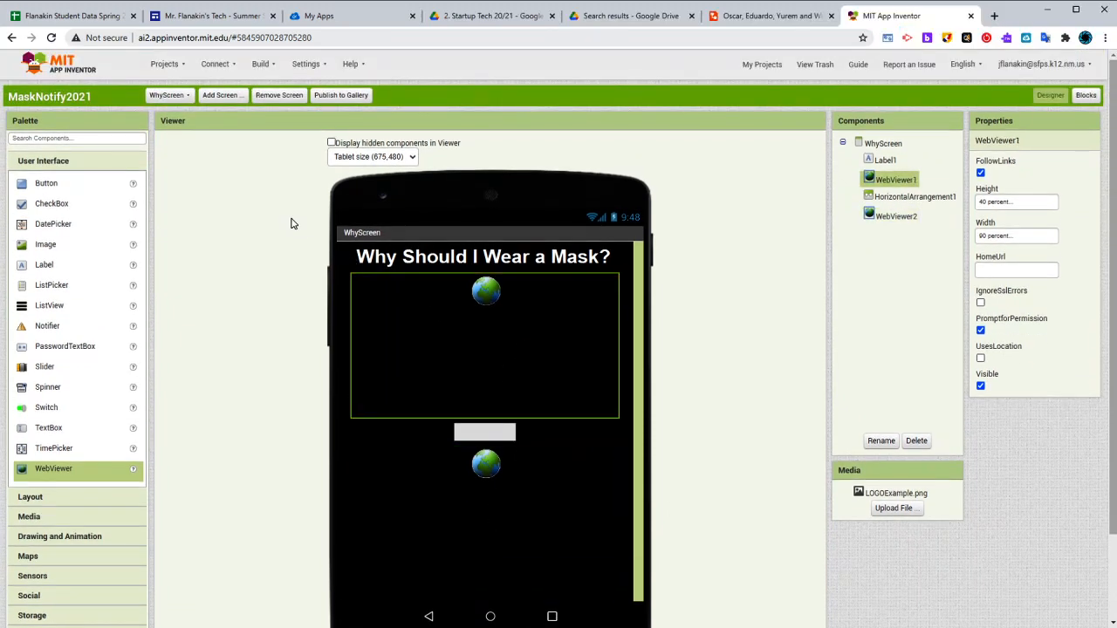
# Go back to Screen1 and add a new screen named NotifyScreen for the Mask Notifications button
pyautogui.click(167, 95)
pyautogui.click(164, 116)
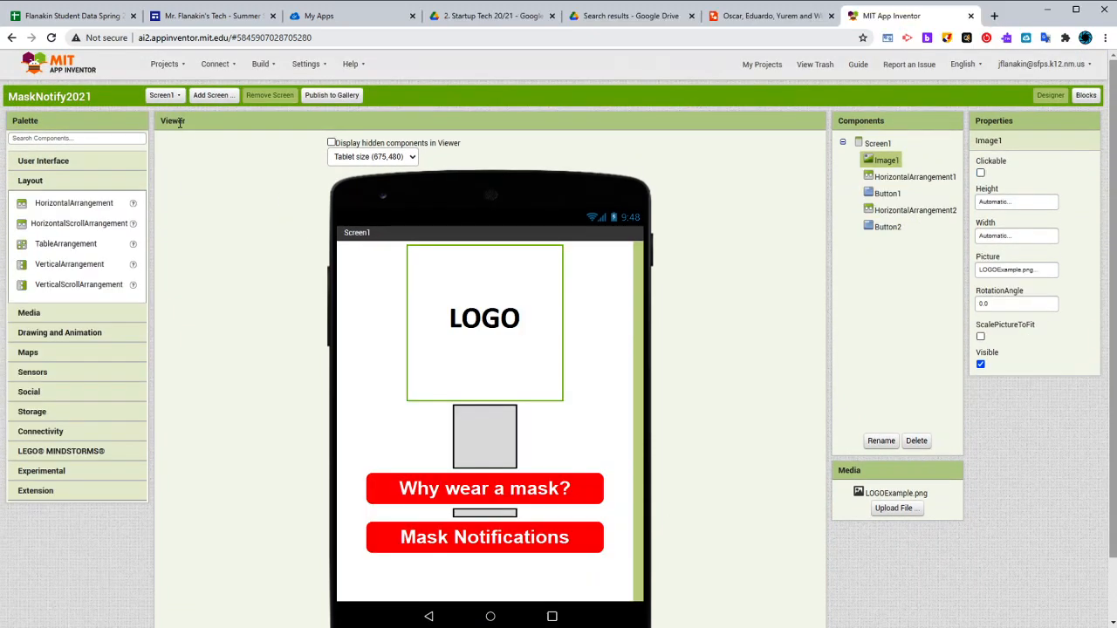
pyautogui.click(510, 495)
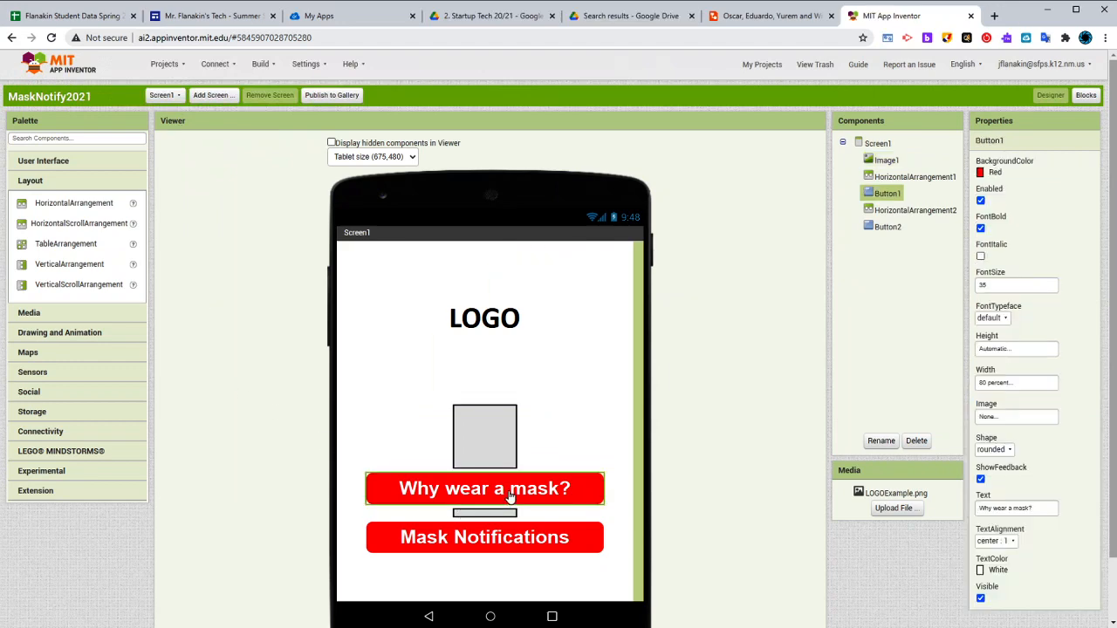
pyautogui.click(487, 537)
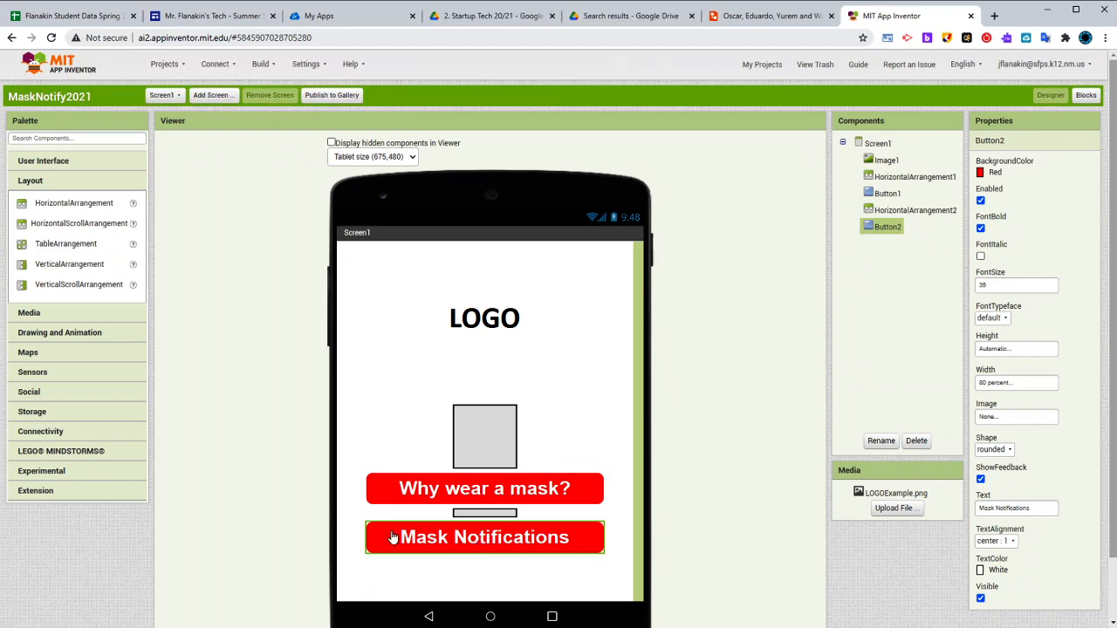
pyautogui.click(223, 99)
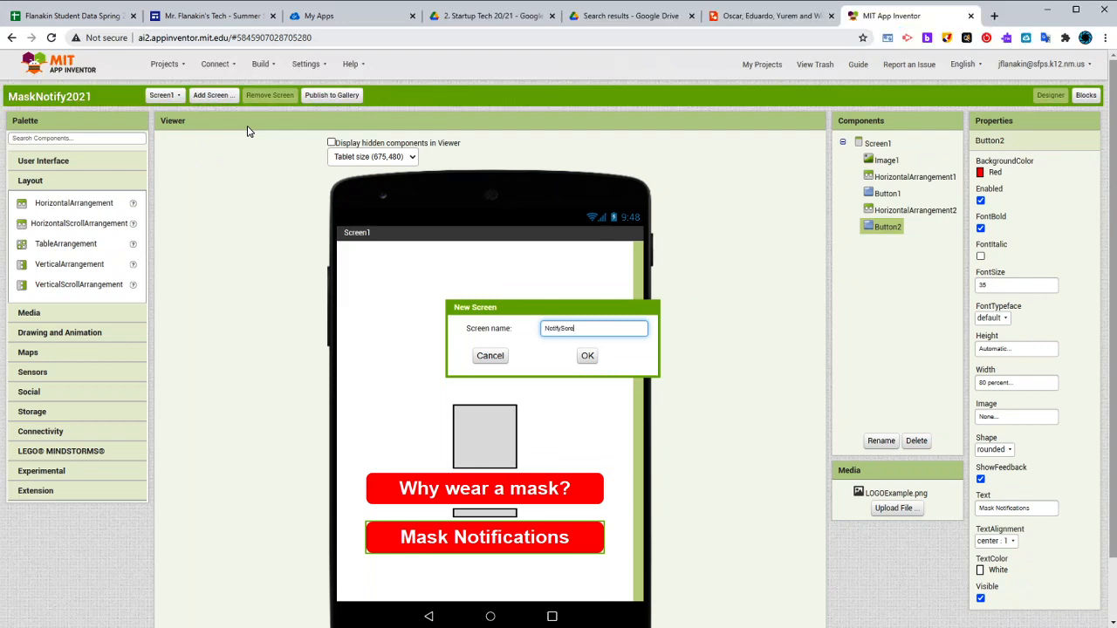
pyautogui.press('Return')
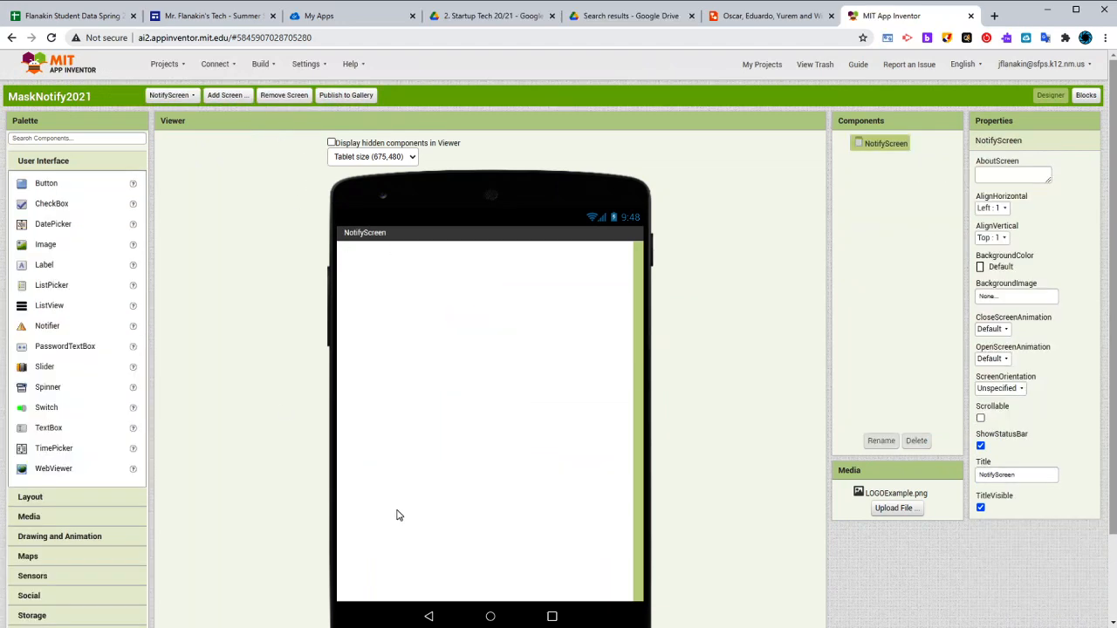
# Following the Lucidchart mockup, add a label to NotifyScreen in App Inventor with the text "Mask Notification Settings"
pyautogui.click(776, 17)
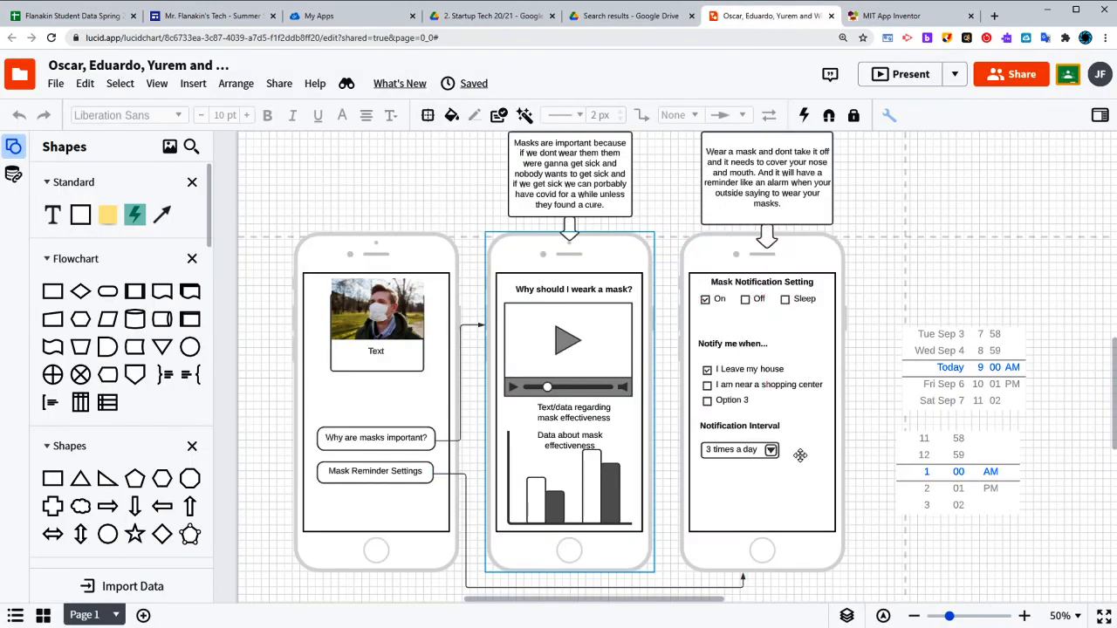
pyautogui.click(749, 454)
pyautogui.click(901, 17)
pyautogui.moveTo(39, 269); pyautogui.dragTo(483, 334)
pyautogui.click(1029, 446)
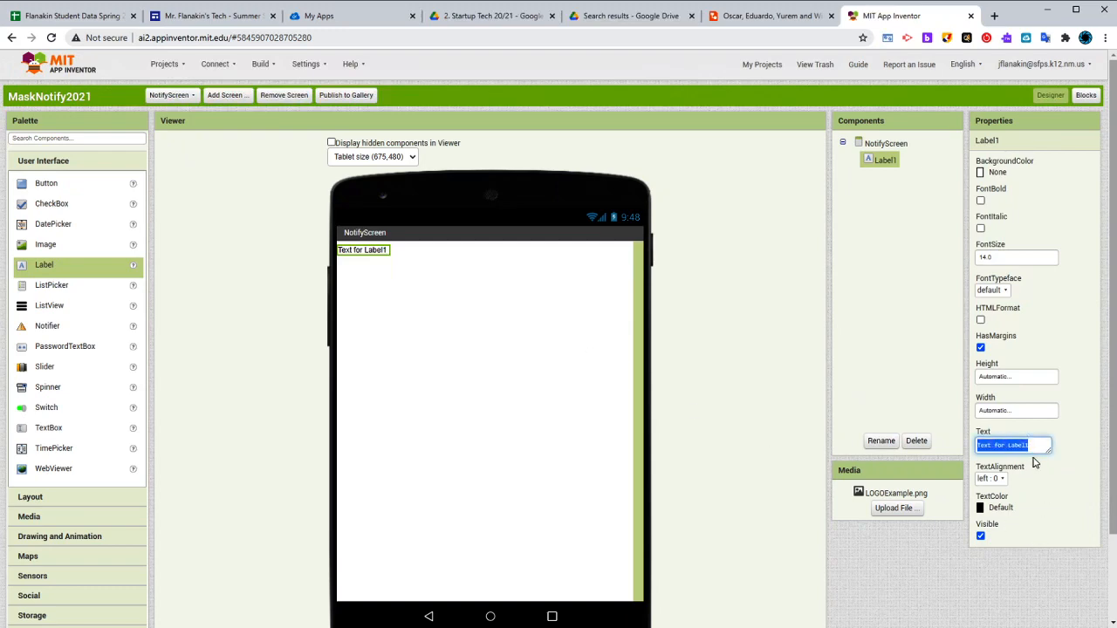
pyautogui.write('H')
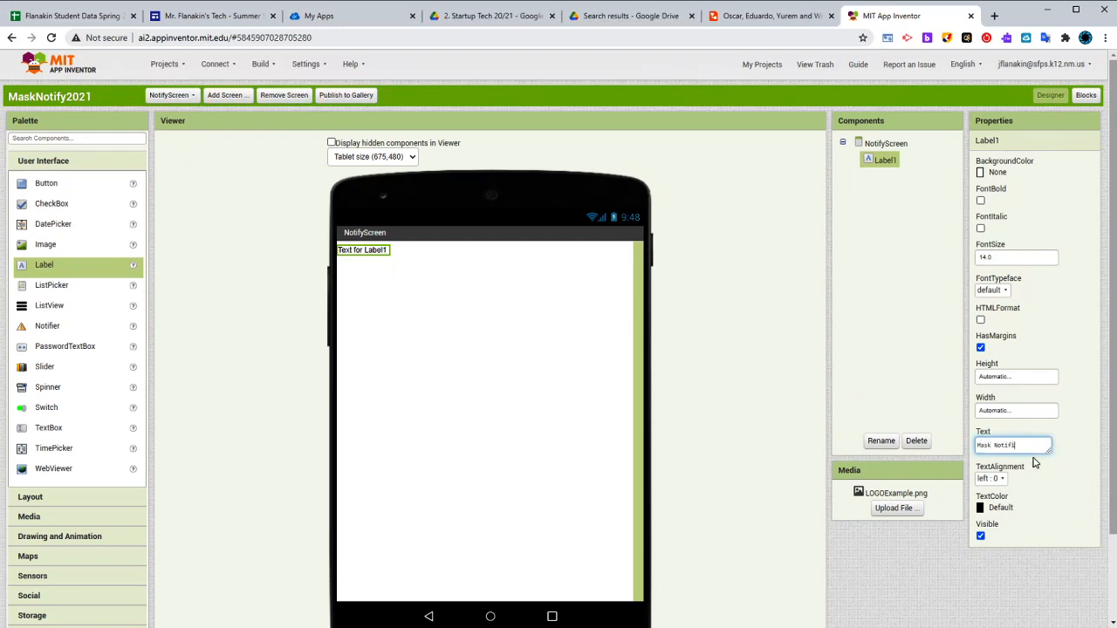
pyautogui.write('ask Notification Settings')
pyautogui.press('Return')
# Set the font size of the "Mask Notification Settings" label to 25
pyautogui.click(1003, 259)
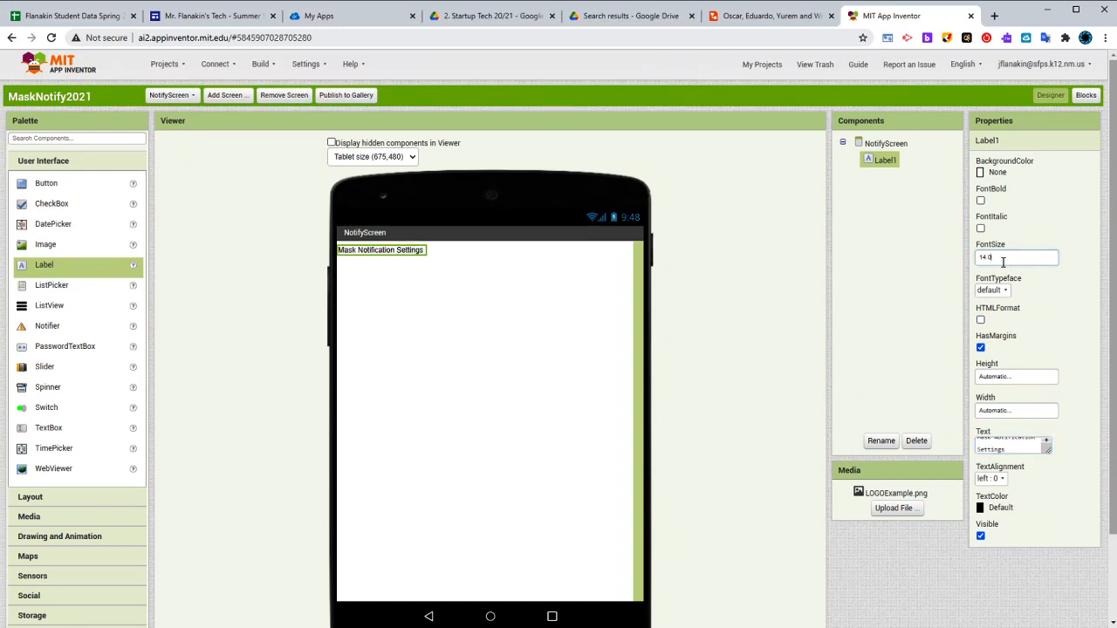
pyautogui.write('25')
pyautogui.press('Return')
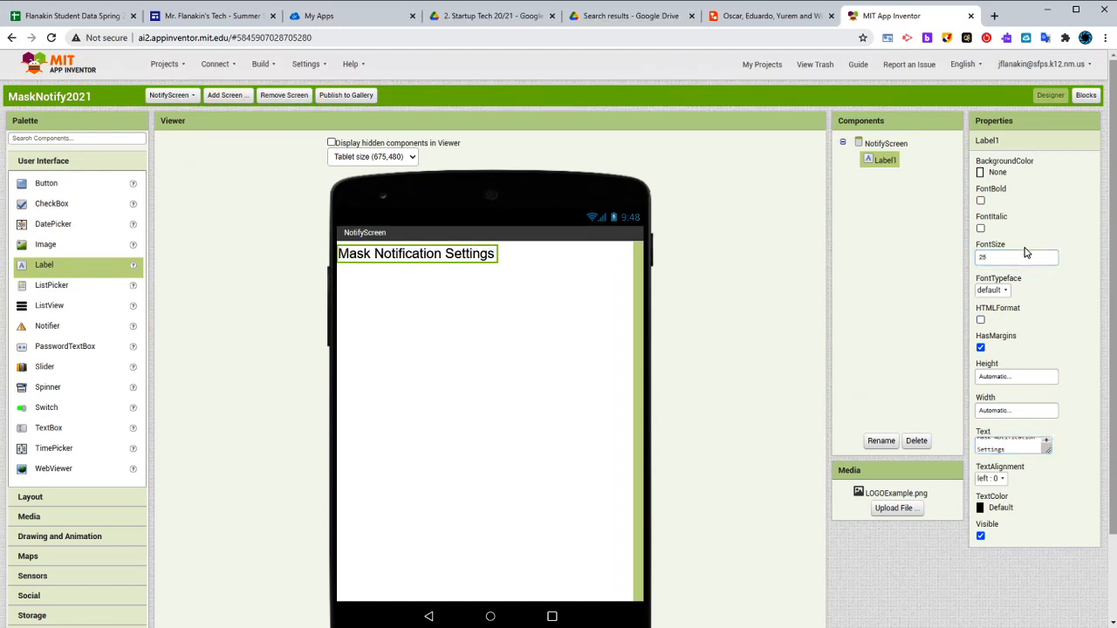
# Set the "Mask Notification Settings" label's font size to 35 and make its text bold
pyautogui.click(1027, 253)
pyautogui.write('35')
pyautogui.press('Return')
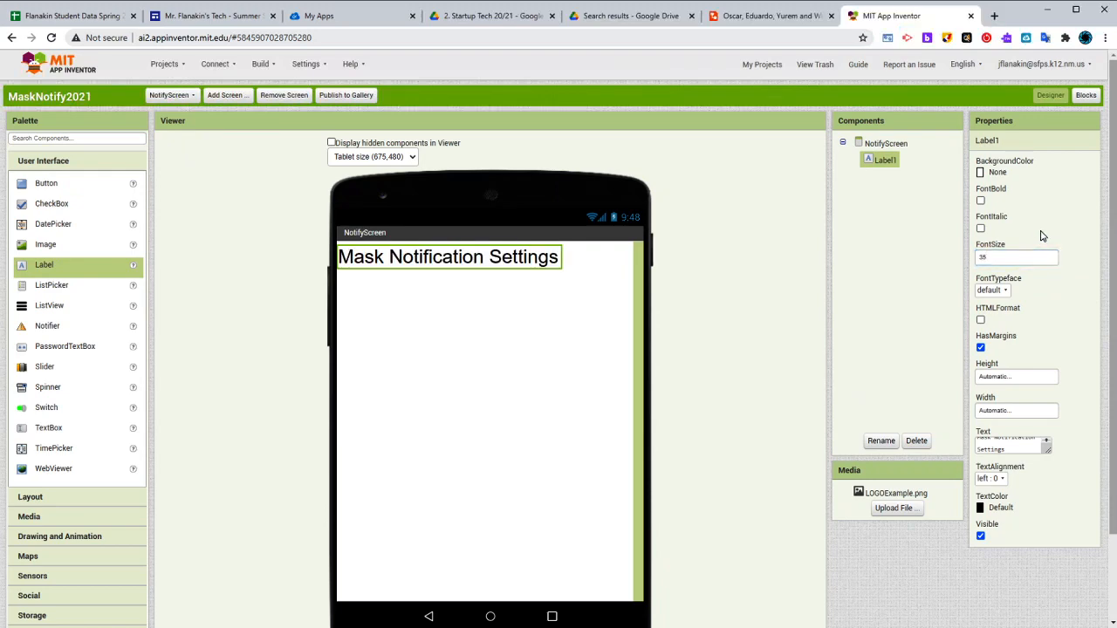
pyautogui.click(980, 201)
# Set the horizontal alignment of NotifyScreen to Center
pyautogui.click(886, 143)
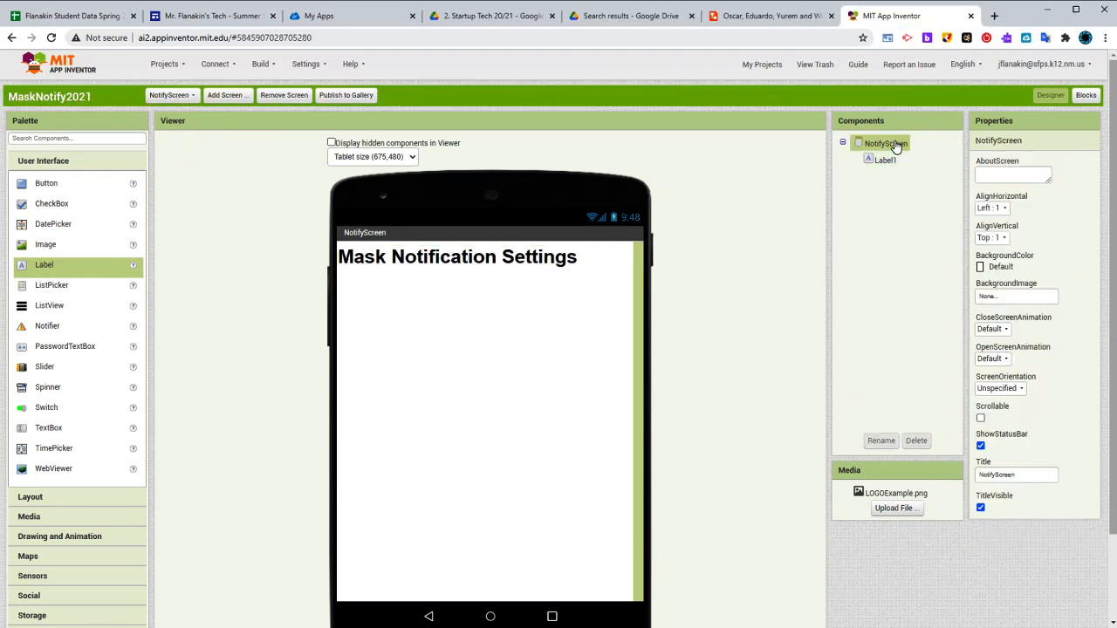
pyautogui.click(992, 208)
pyautogui.click(995, 240)
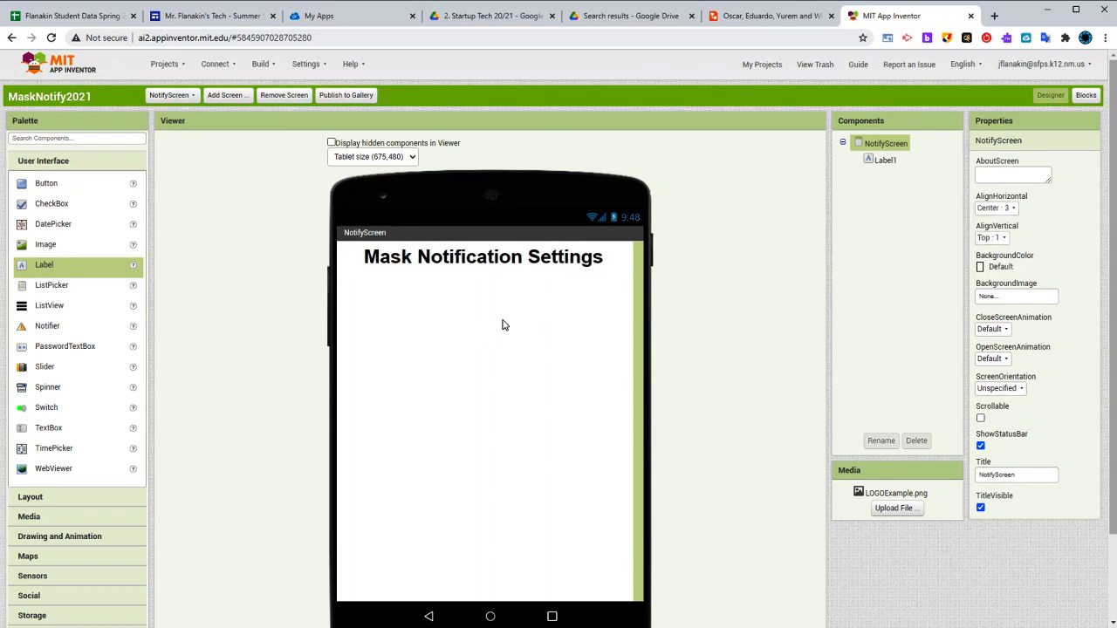
# Check the Lucidchart mockup and, back in App Inventor, add a HorizontalArrangement below the "Mask Notification Settings" label
pyautogui.click(756, 17)
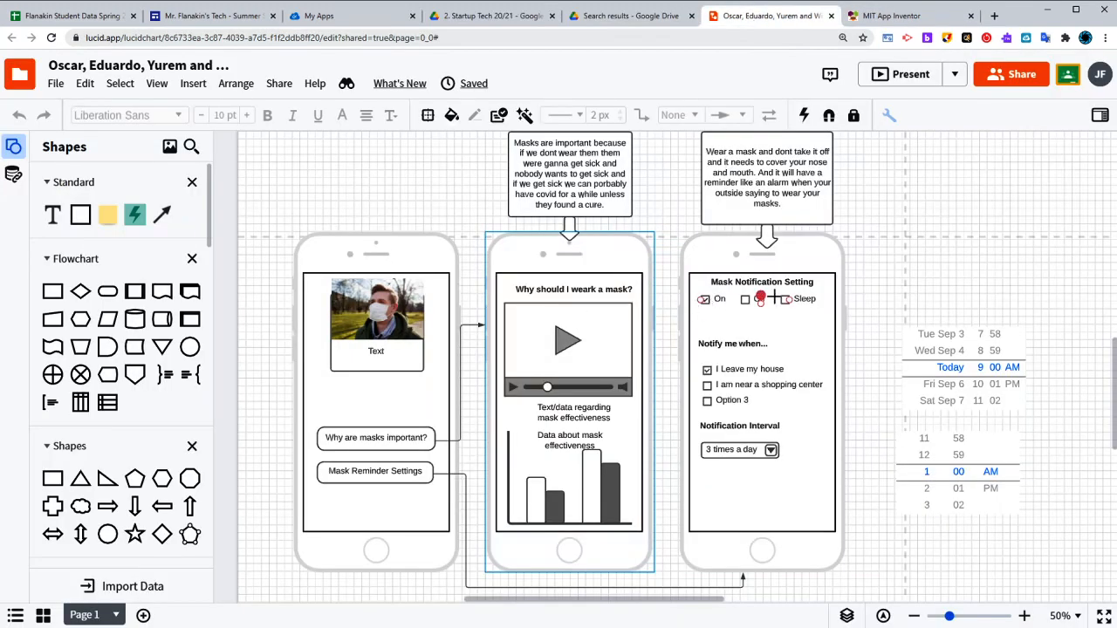
pyautogui.click(904, 21)
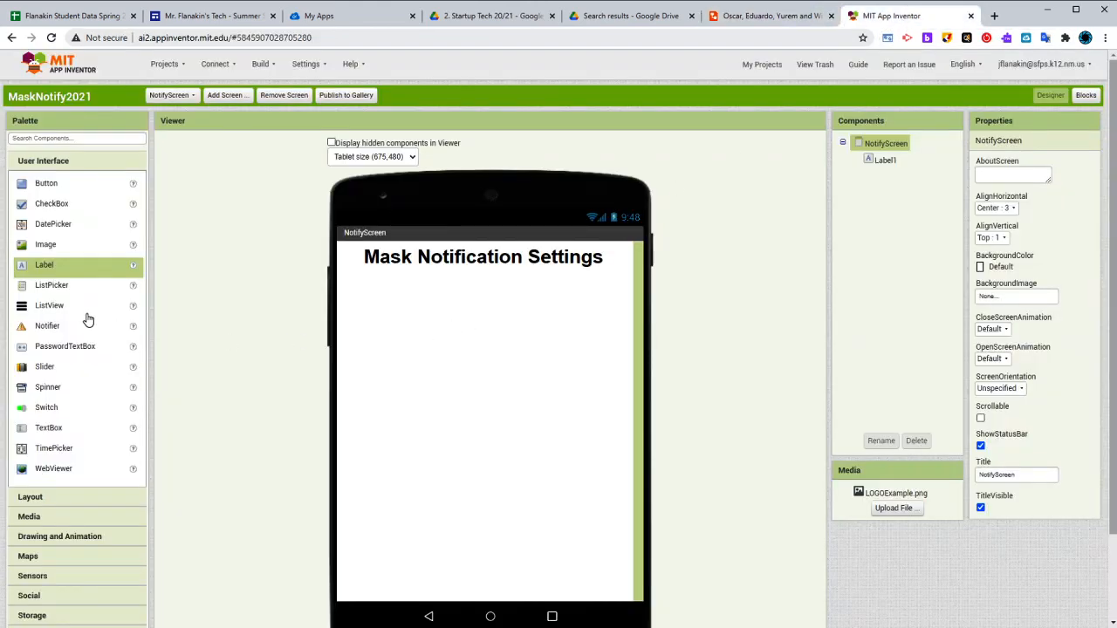
pyautogui.click(768, 16)
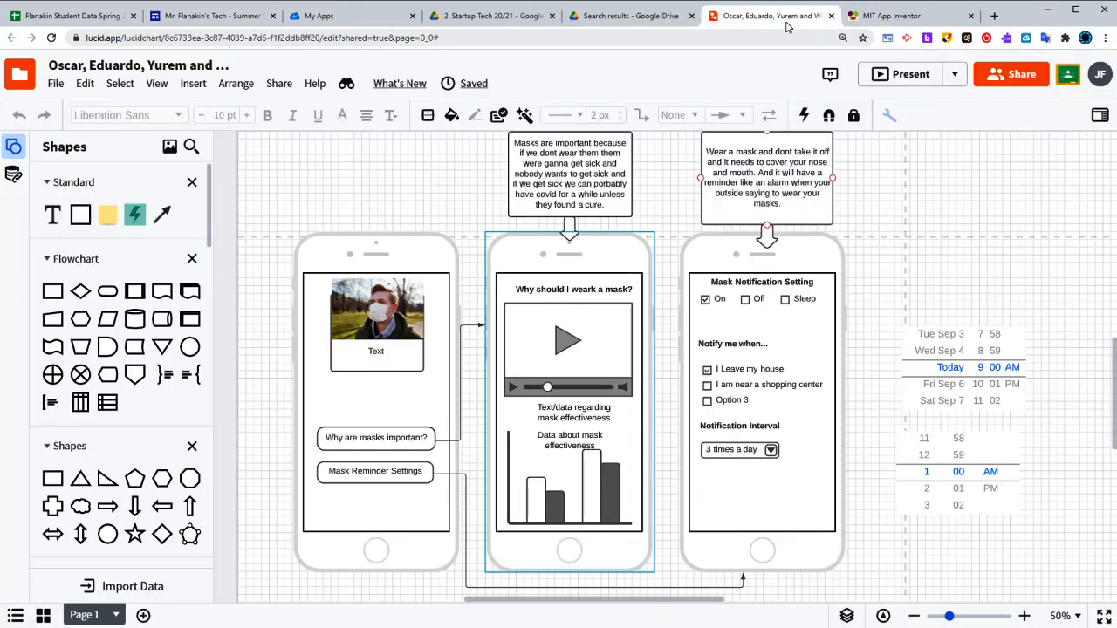
pyautogui.click(904, 15)
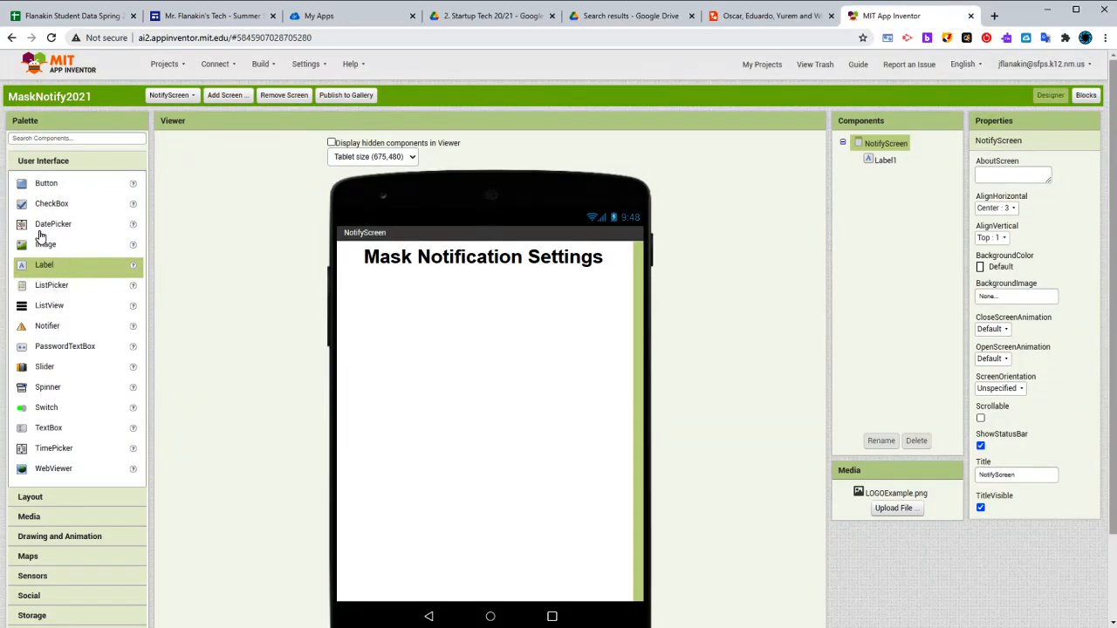
pyautogui.click(62, 499)
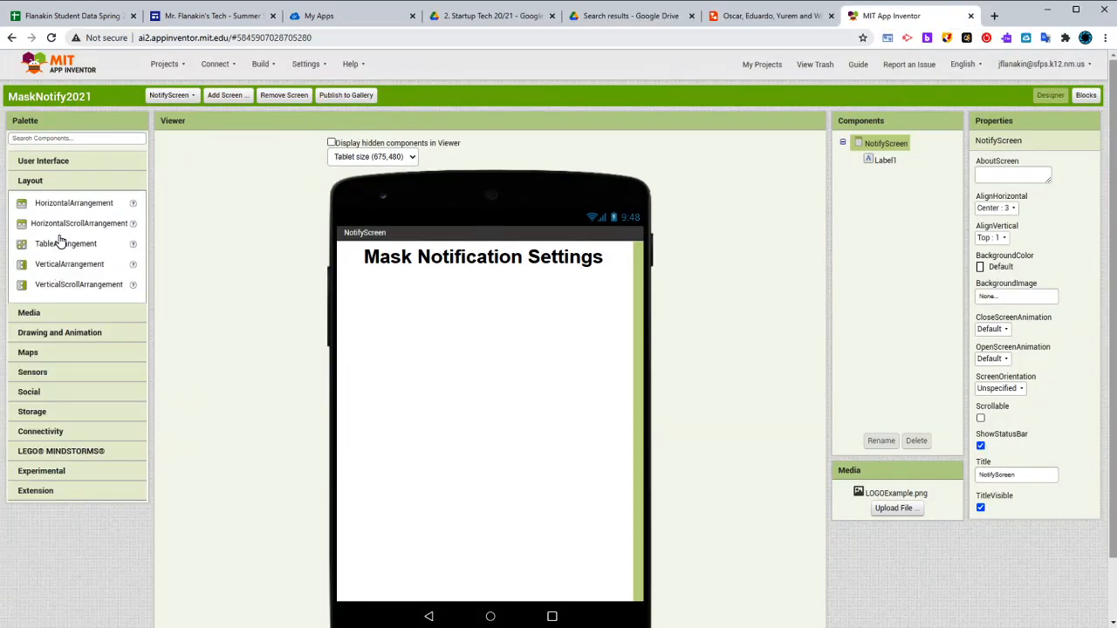
pyautogui.moveTo(65, 211); pyautogui.dragTo(531, 289)
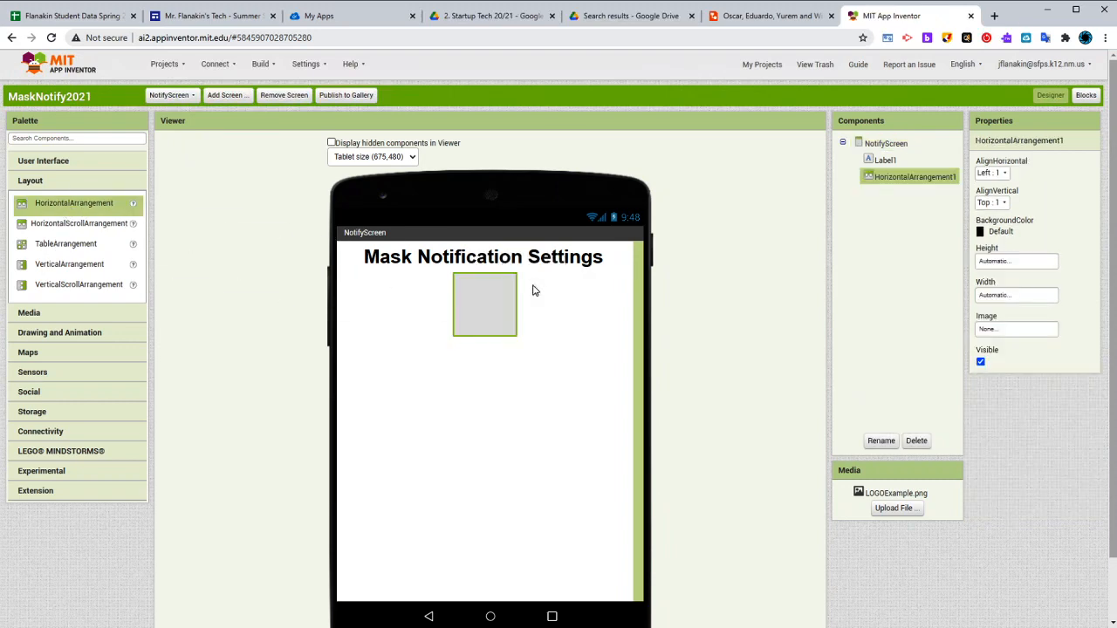
# Set the horizontal arrangement's width to 90 percent and its height to 10 percent
pyautogui.click(1002, 295)
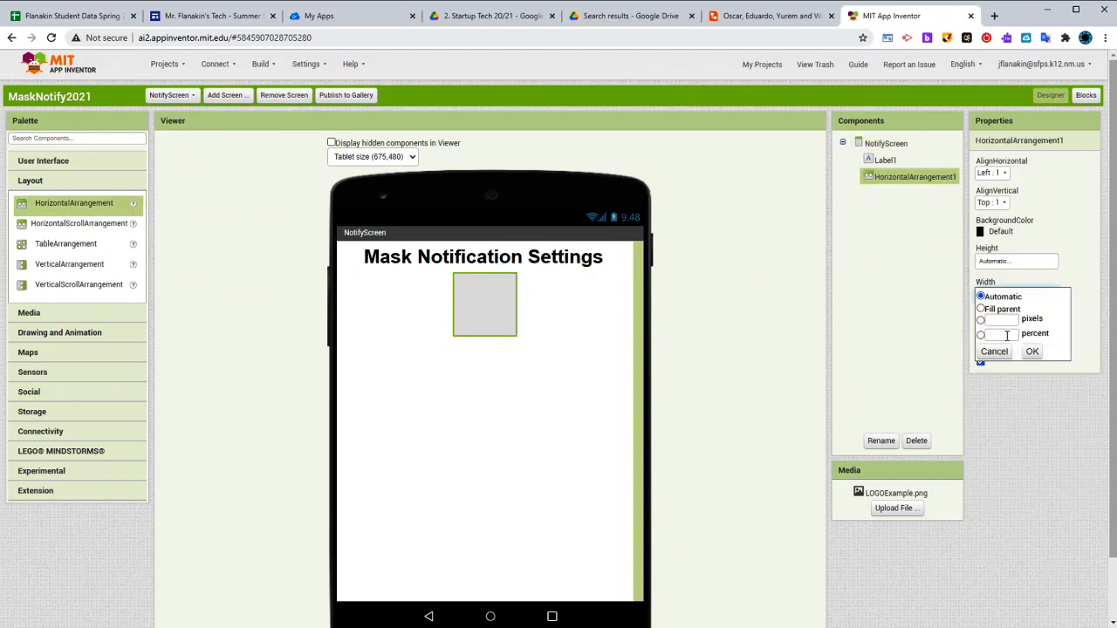
pyautogui.click(1008, 336)
pyautogui.write('90')
pyautogui.click(1032, 351)
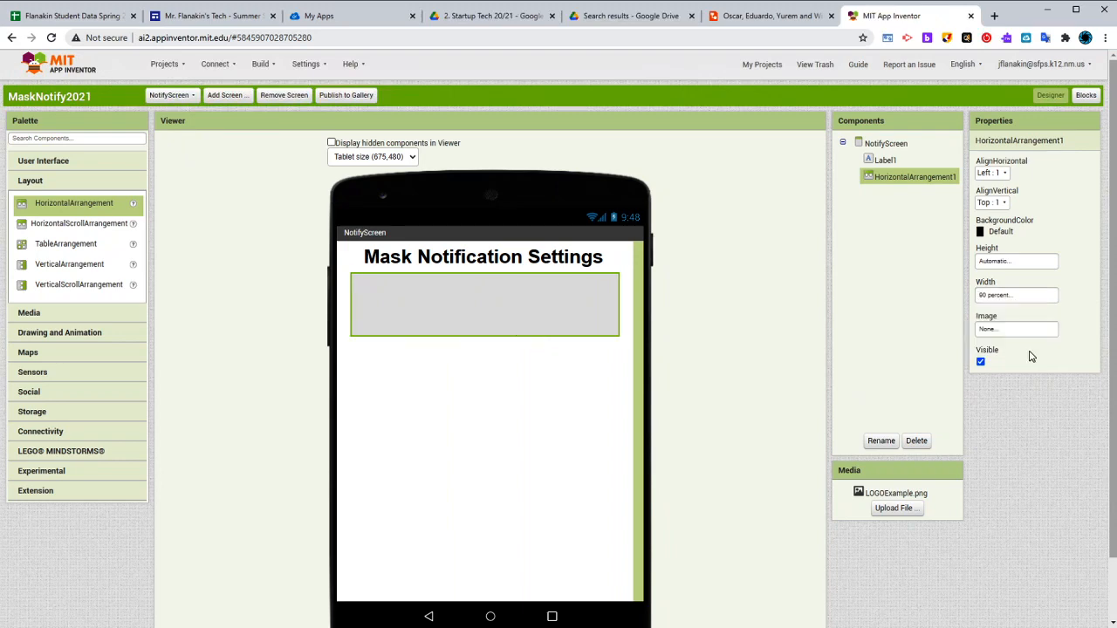
pyautogui.click(1006, 262)
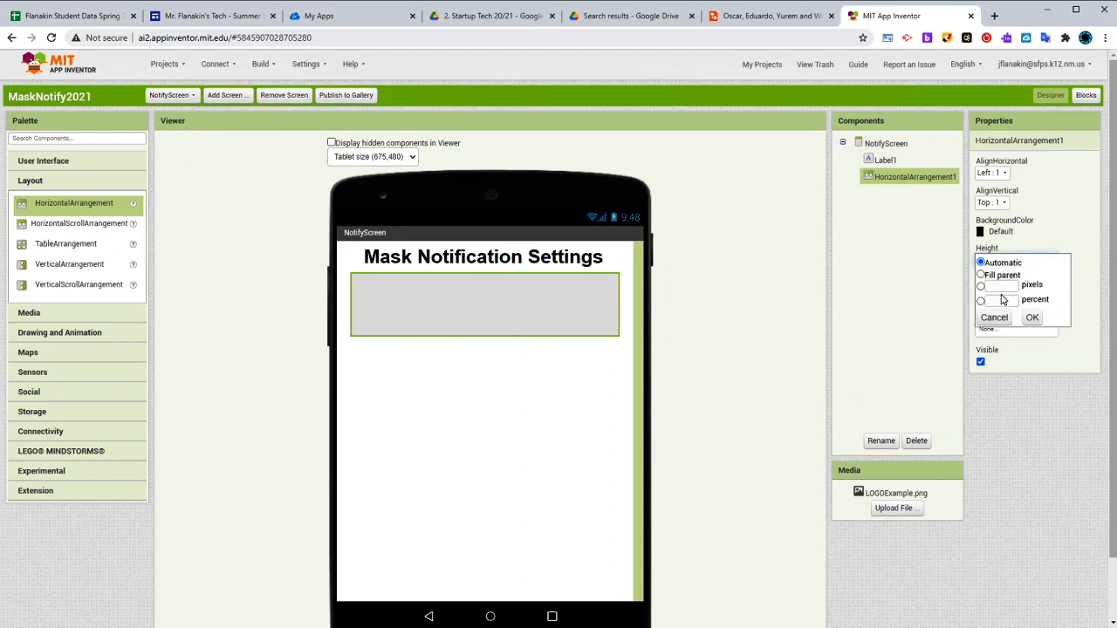
pyautogui.click(1002, 299)
pyautogui.write('10')
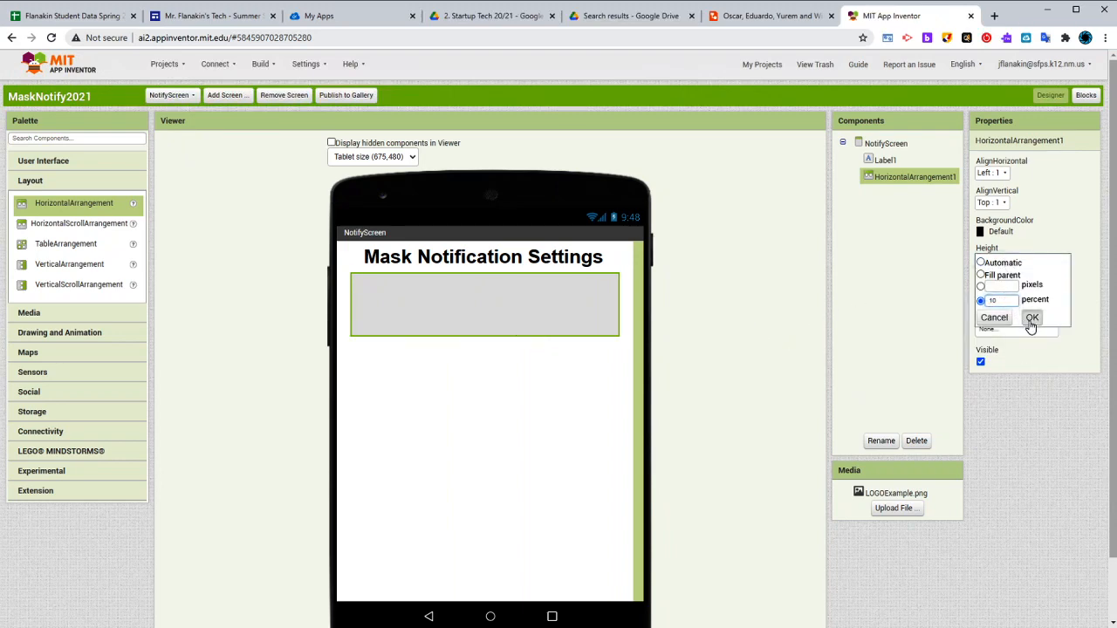
pyautogui.click(1032, 318)
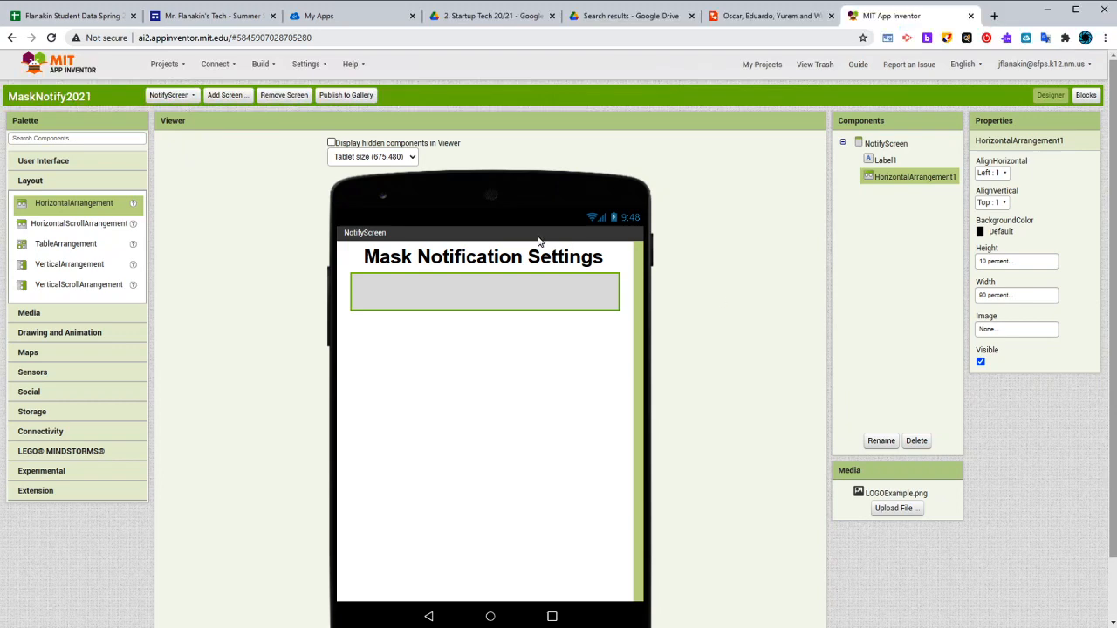
# Add three CheckBox components side by side inside the horizontal arrangement
pyautogui.click(51, 164)
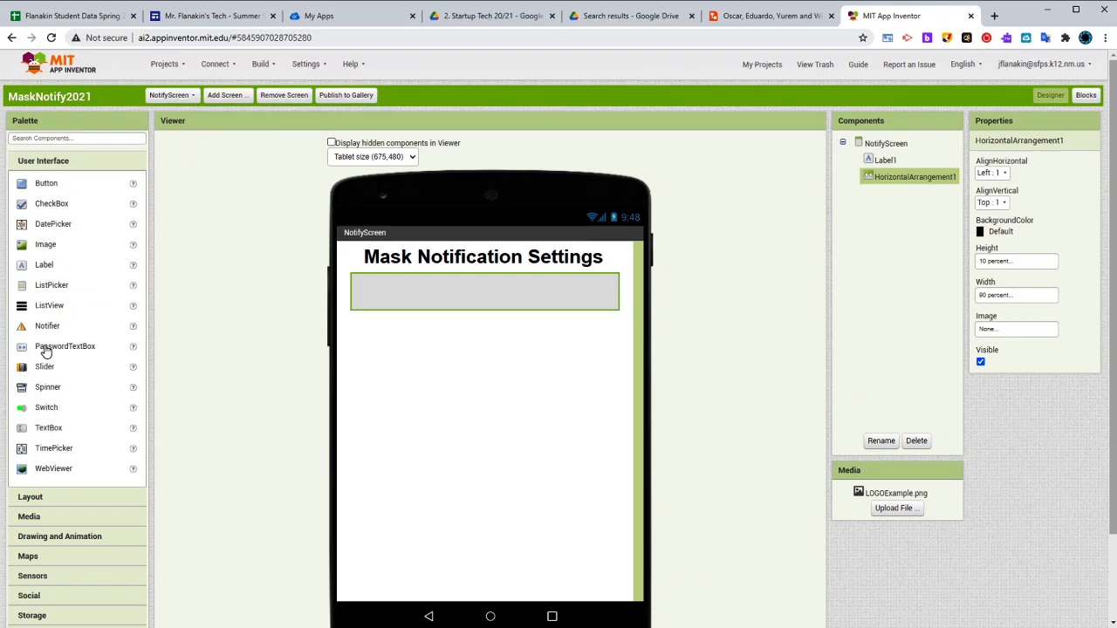
pyautogui.moveTo(41, 213); pyautogui.dragTo(446, 290)
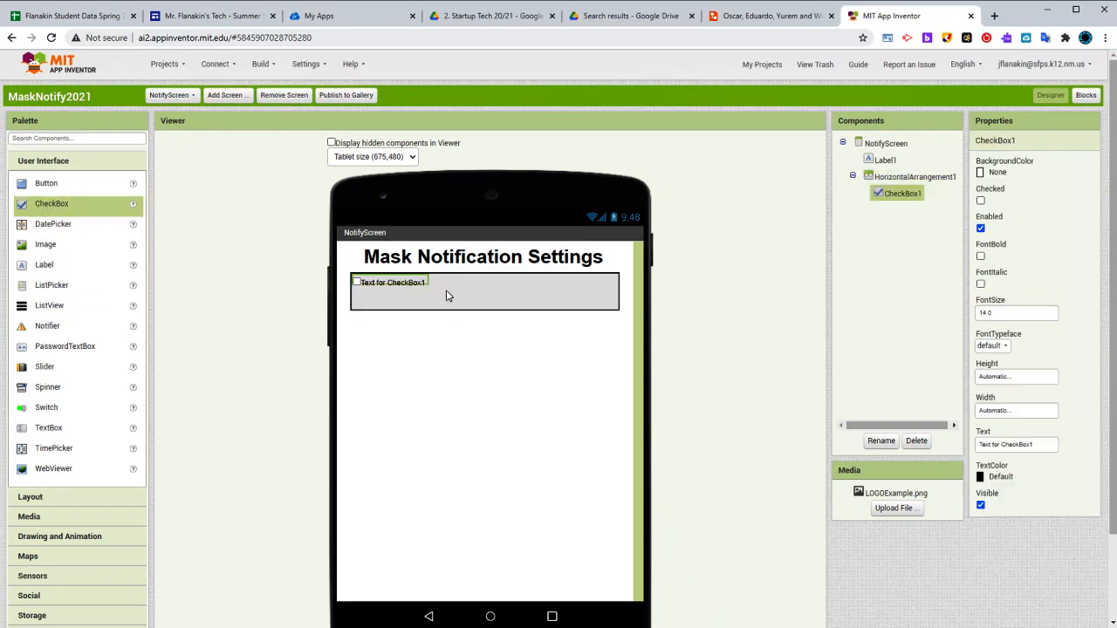
pyautogui.moveTo(41, 212); pyautogui.dragTo(496, 297)
pyautogui.moveTo(45, 214); pyautogui.dragTo(565, 295)
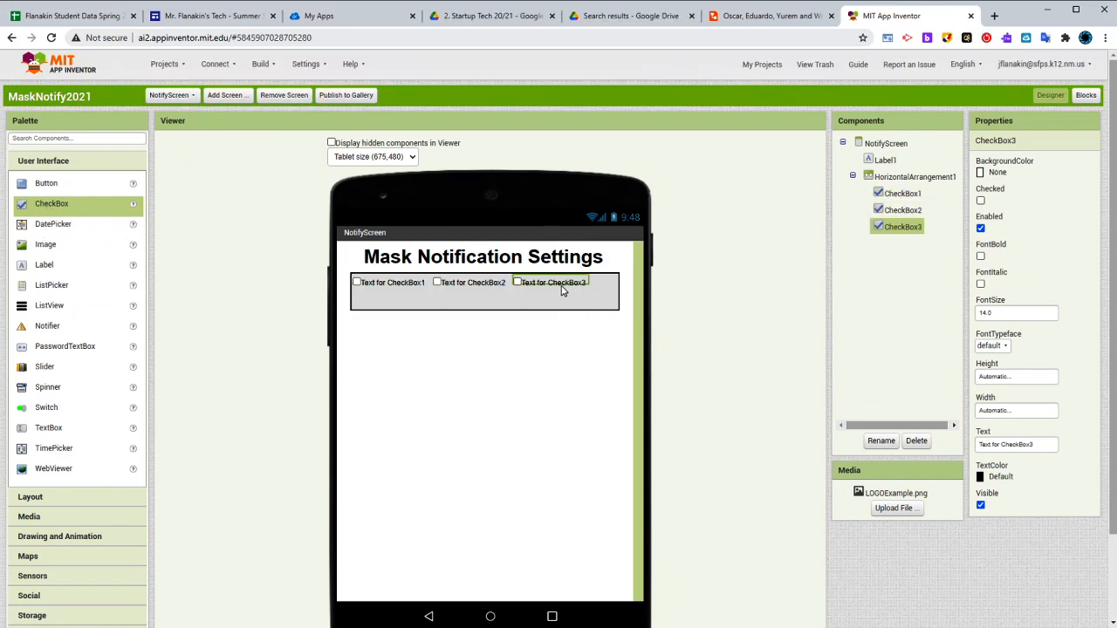
# Following the Lucidchart mockup, set the texts of the three checkboxes in App Inventor to "On", "Off" and "Sleep"
pyautogui.click(400, 290)
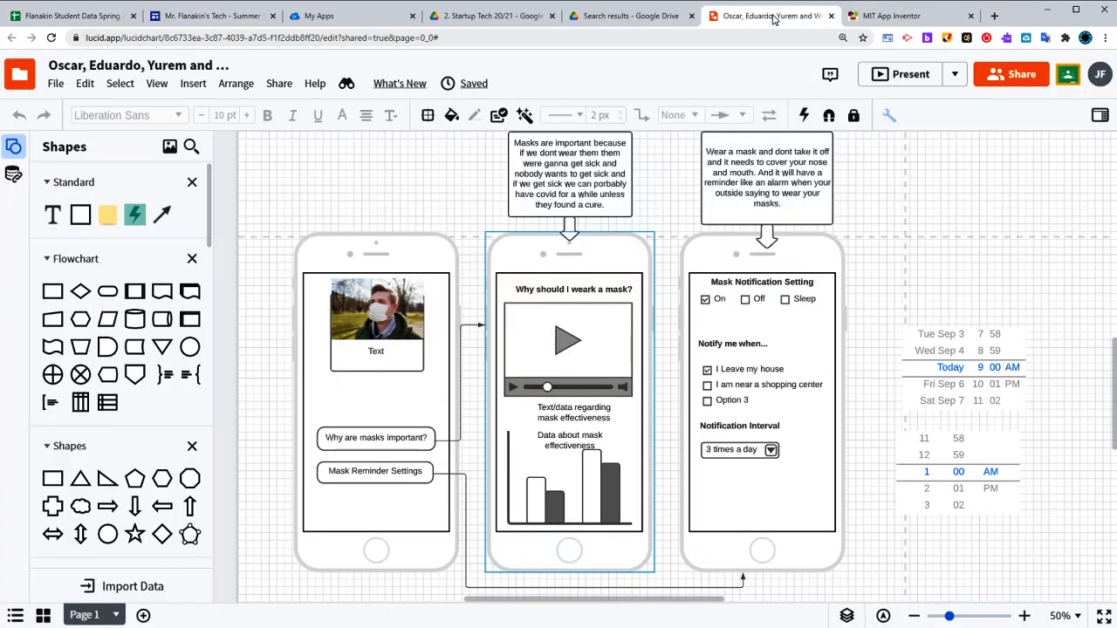
pyautogui.click(775, 18)
pyautogui.click(898, 17)
pyautogui.click(1017, 444)
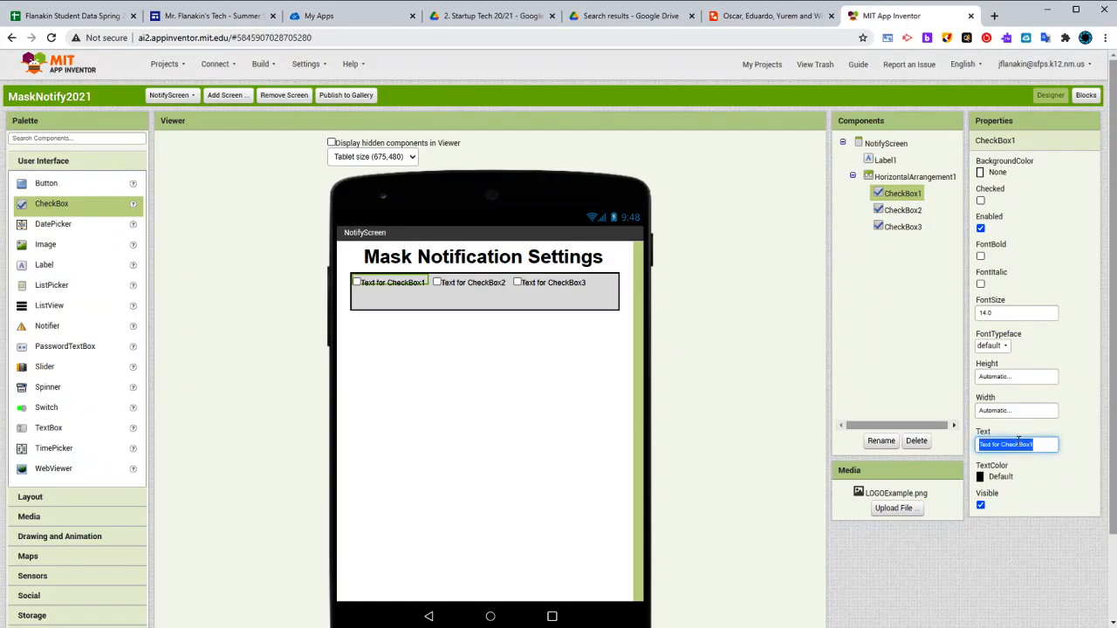
pyautogui.write('On')
pyautogui.click(472, 285)
pyautogui.click(1027, 443)
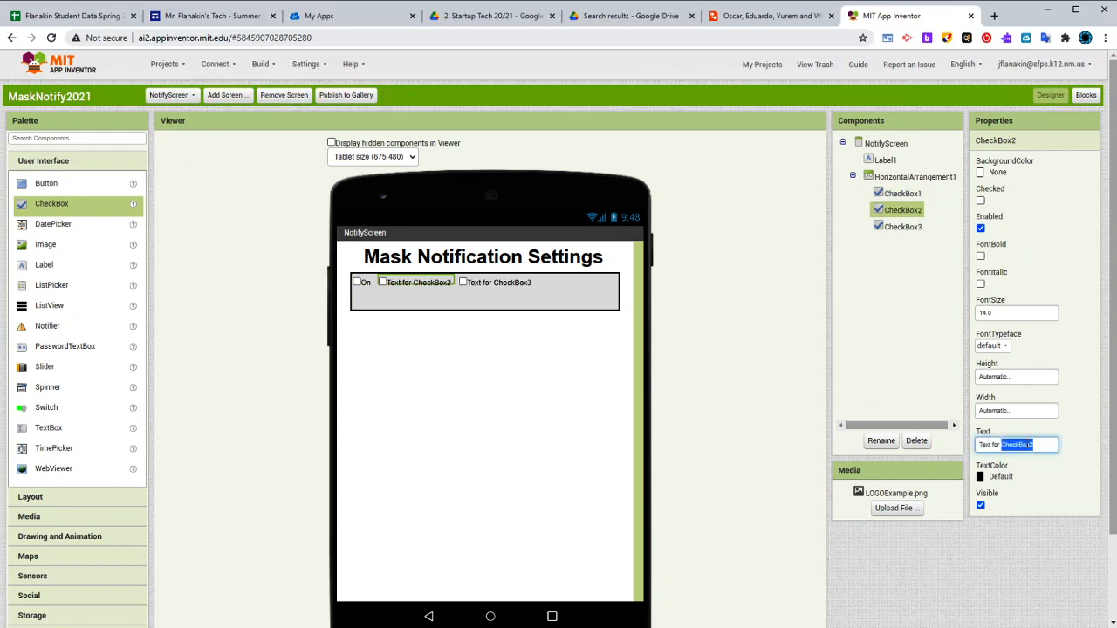
pyautogui.write('Off')
pyautogui.press('Return')
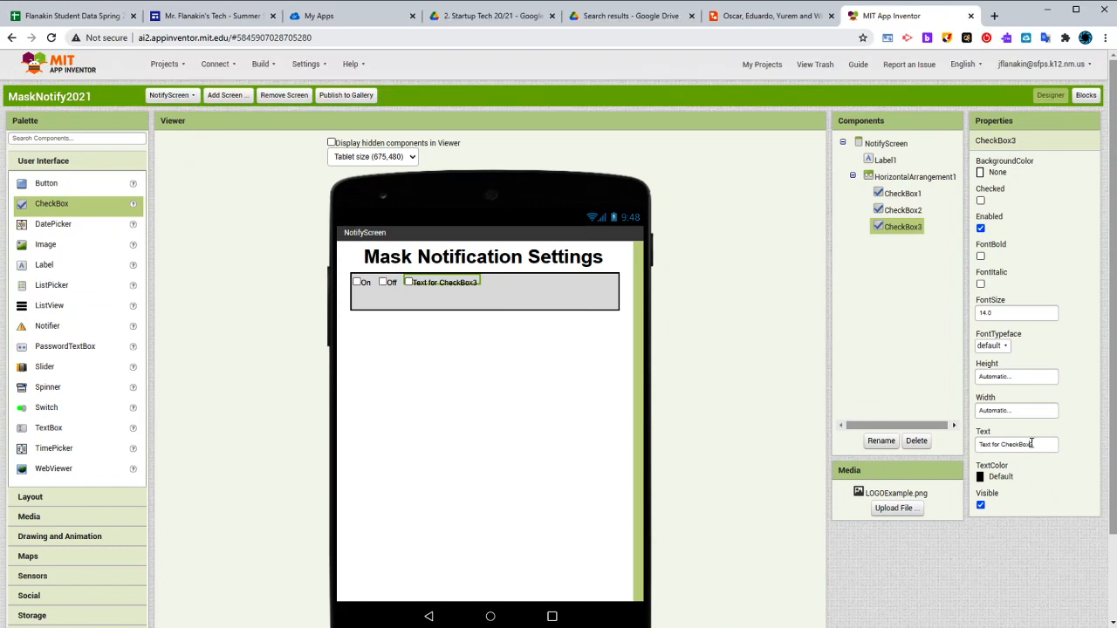
pyautogui.click(1031, 443)
pyautogui.write('Sleap')
pyautogui.press('Return')
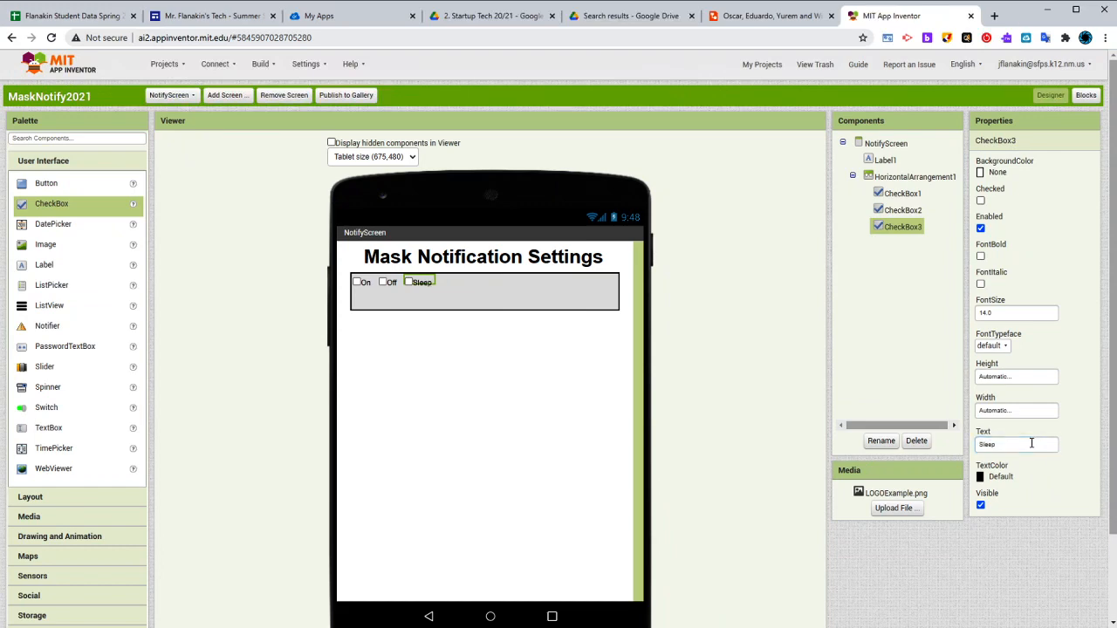
# Make the "On" checkbox text bold and set its font size to 25
pyautogui.click(365, 282)
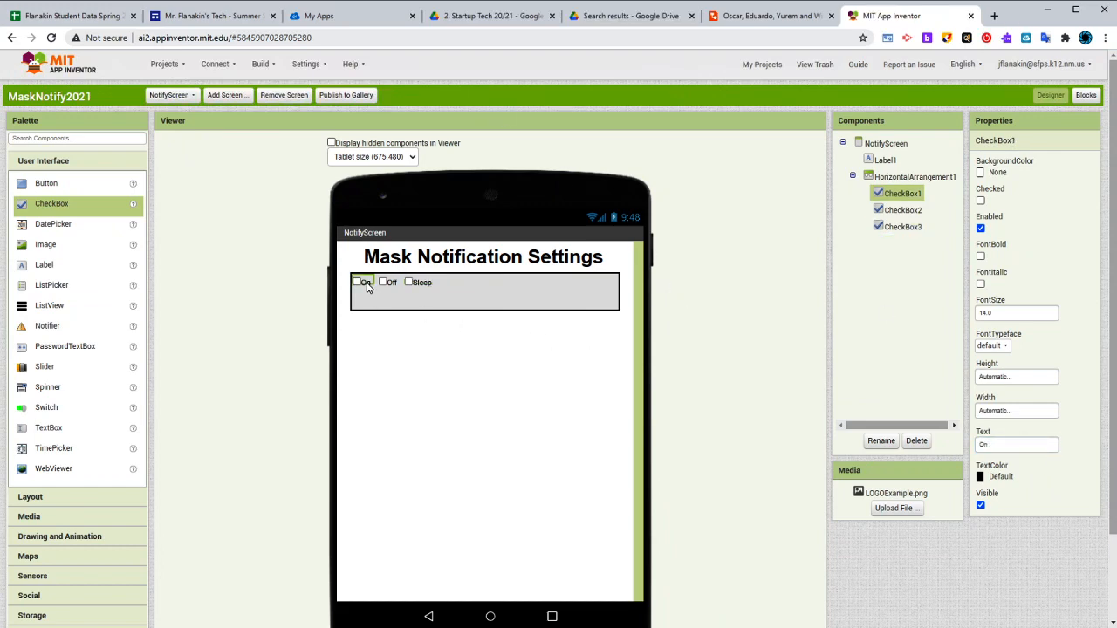
pyautogui.click(980, 257)
pyautogui.doubleClick(993, 311)
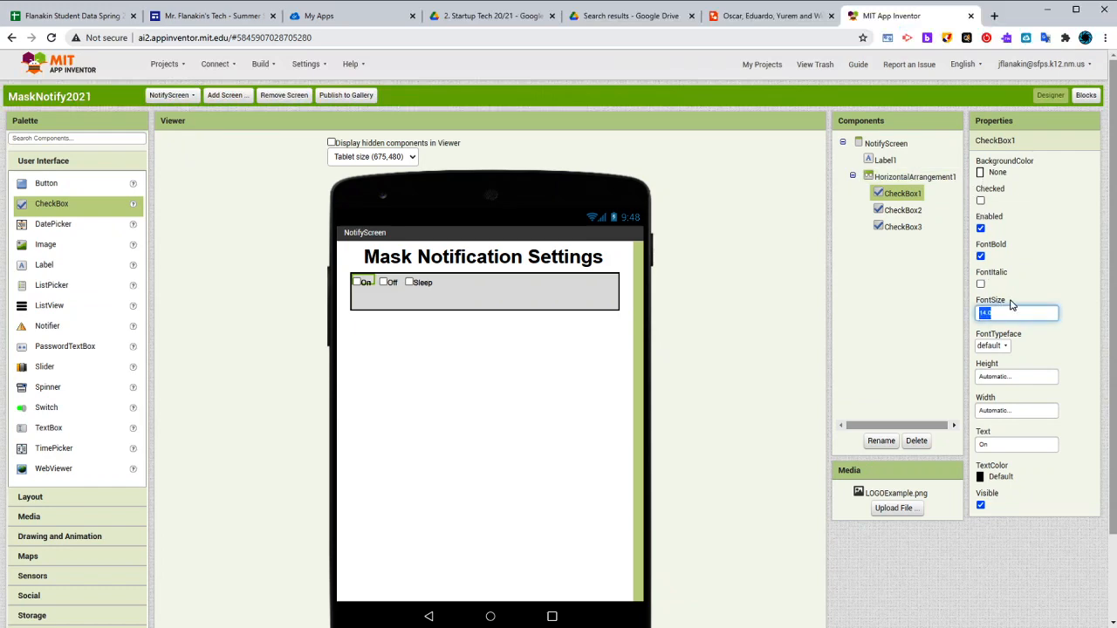
pyautogui.press('Return')
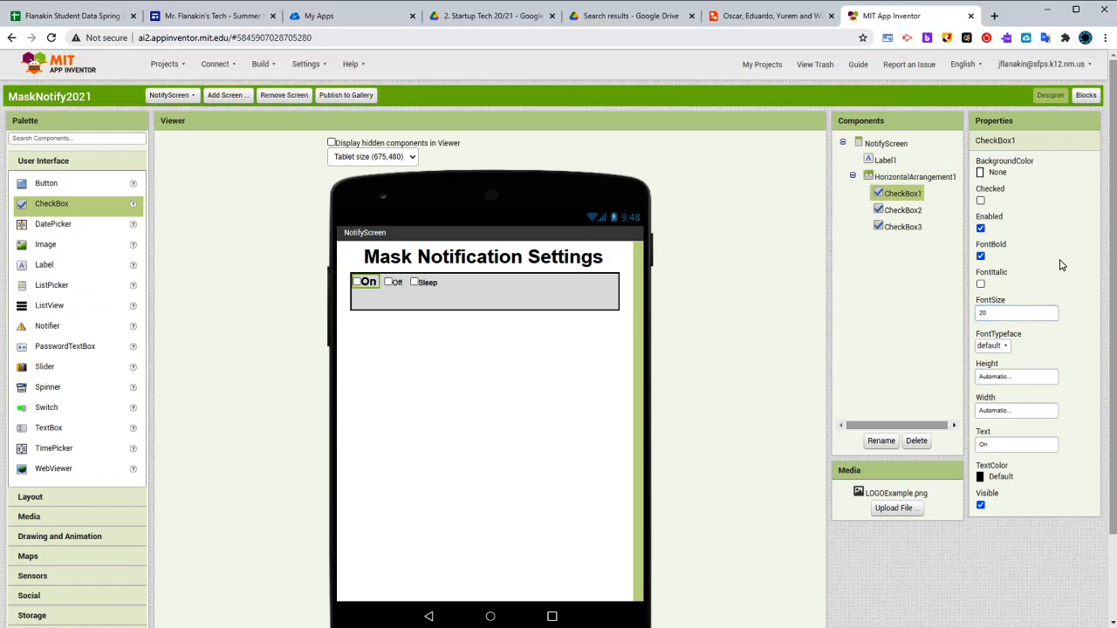
pyautogui.doubleClick(1005, 314)
pyautogui.write('25')
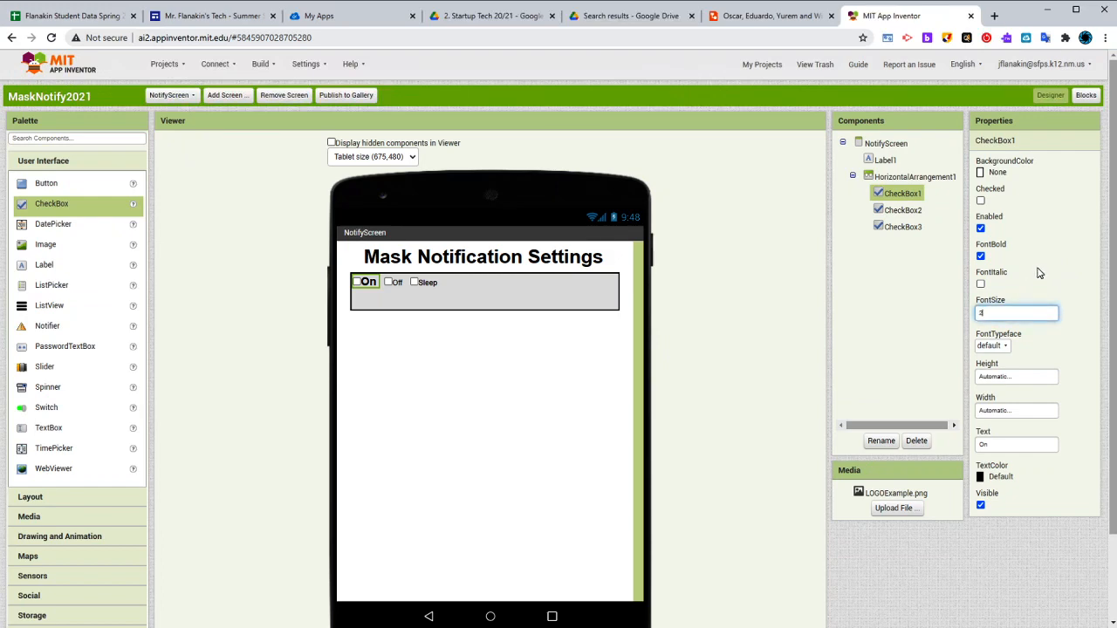
pyautogui.press('Return')
# Set the "Off" checkbox's font size to 25 and make its text bold
pyautogui.click(398, 282)
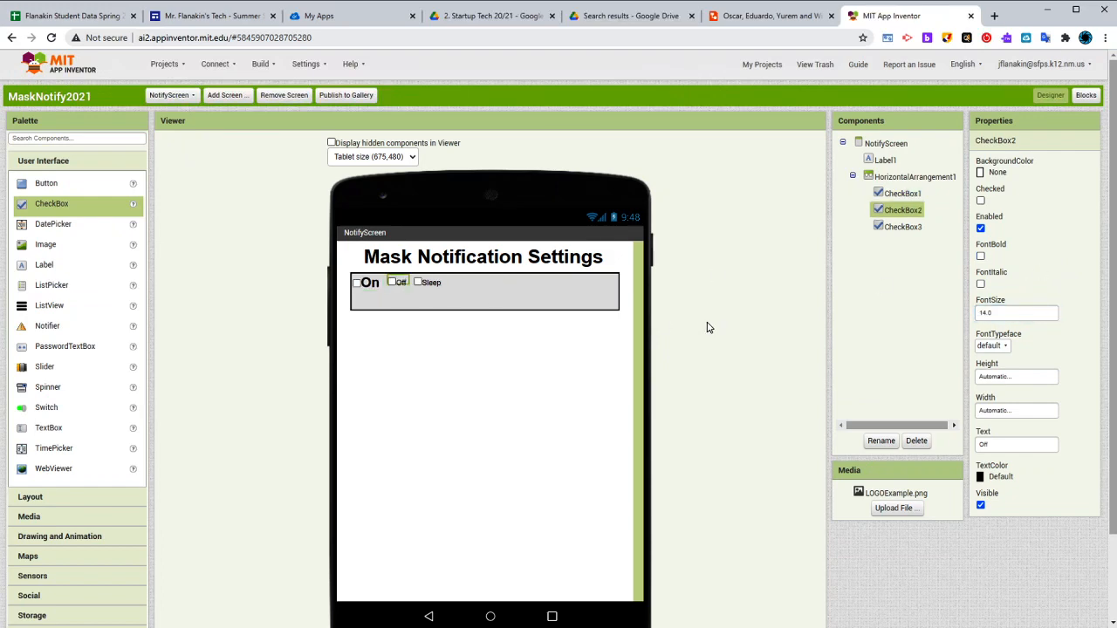
pyautogui.doubleClick(984, 314)
pyautogui.write('25')
pyautogui.press('Return')
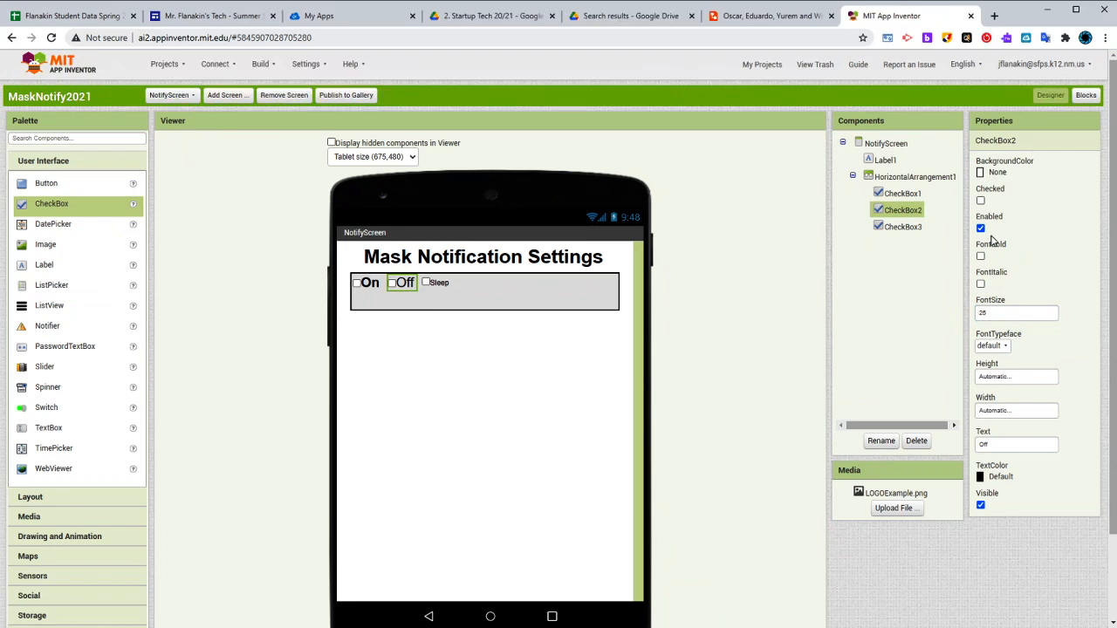
pyautogui.click(980, 257)
# Set the "Sleep" checkbox's font size to 25 and make its text bold
pyautogui.click(438, 283)
pyautogui.doubleClick(984, 314)
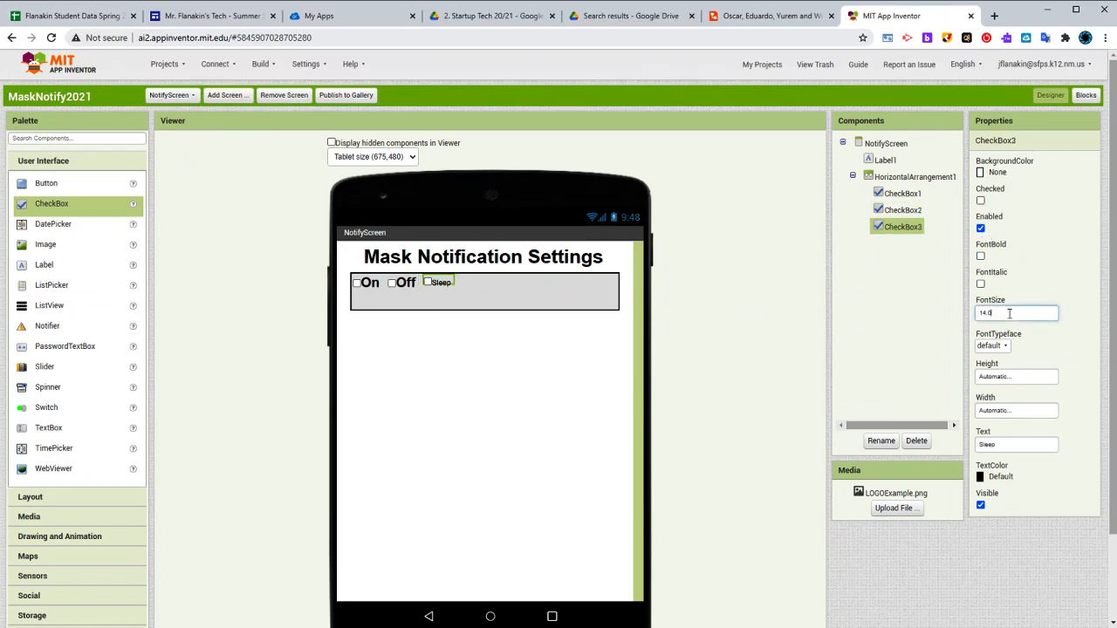
pyautogui.write('25')
pyautogui.press('Return')
pyautogui.click(980, 257)
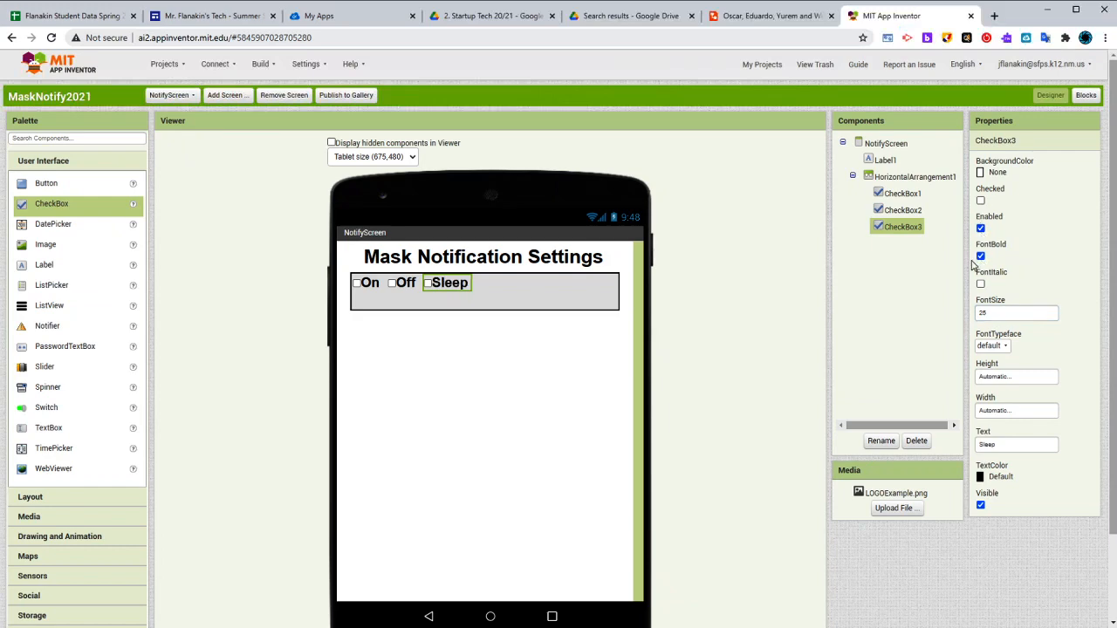
# Center the contents of the horizontal arrangement both horizontally and vertically
pyautogui.click(546, 305)
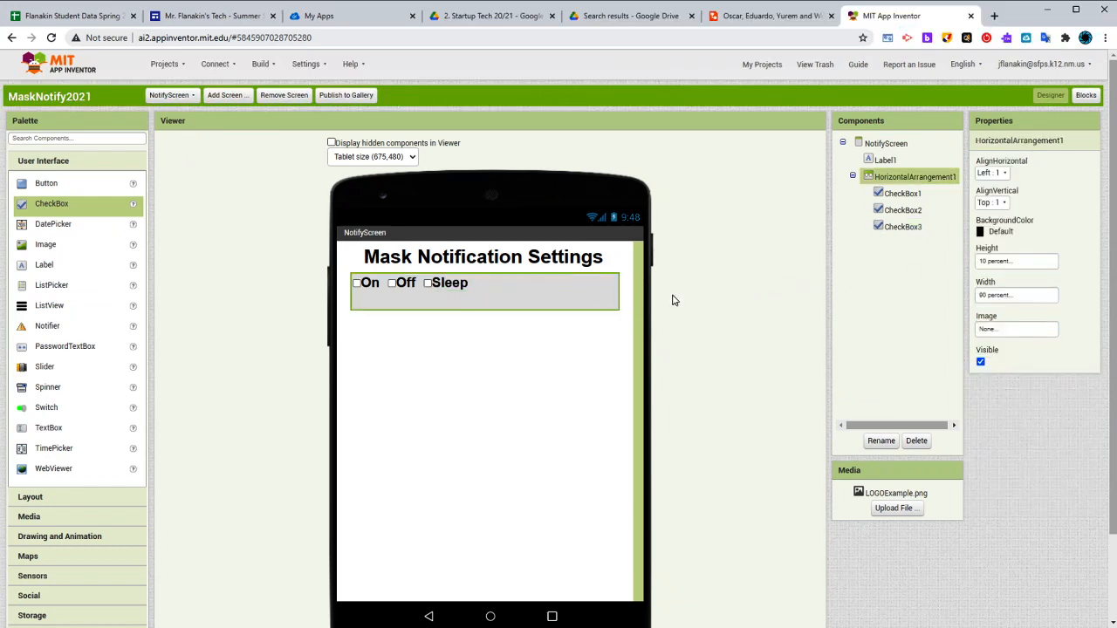
pyautogui.click(993, 173)
pyautogui.click(999, 208)
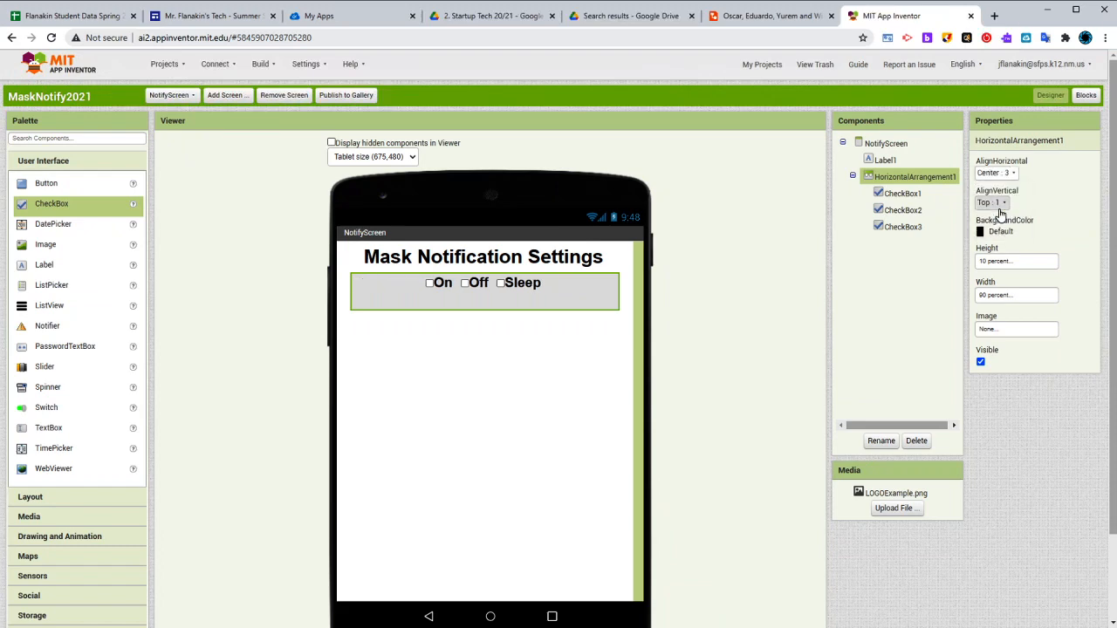
pyautogui.click(997, 202)
pyautogui.click(996, 237)
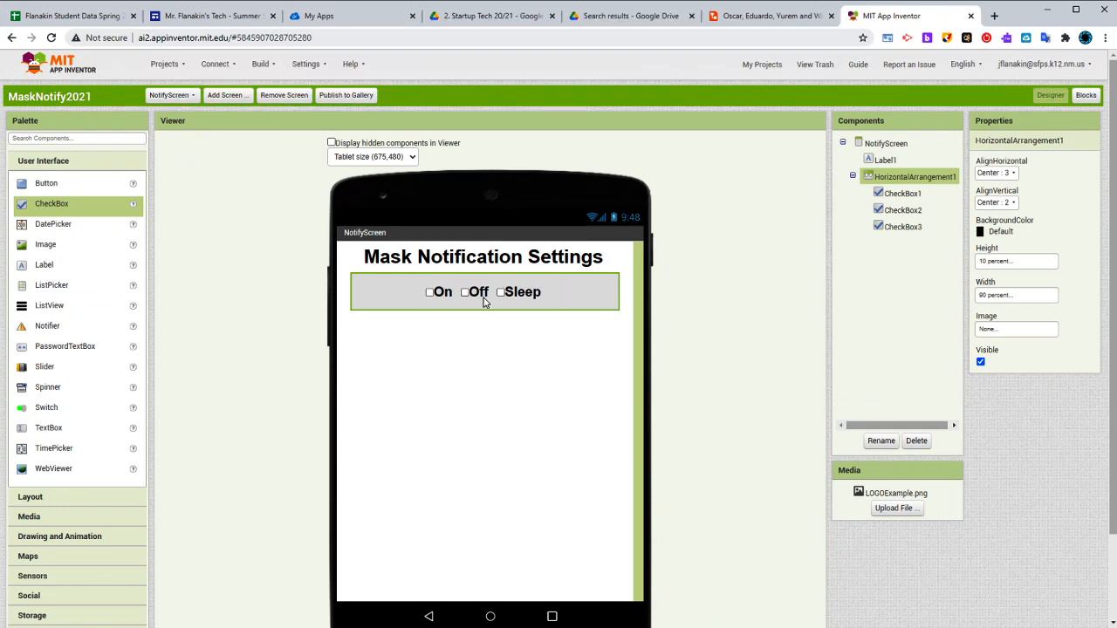
pyautogui.click(535, 293)
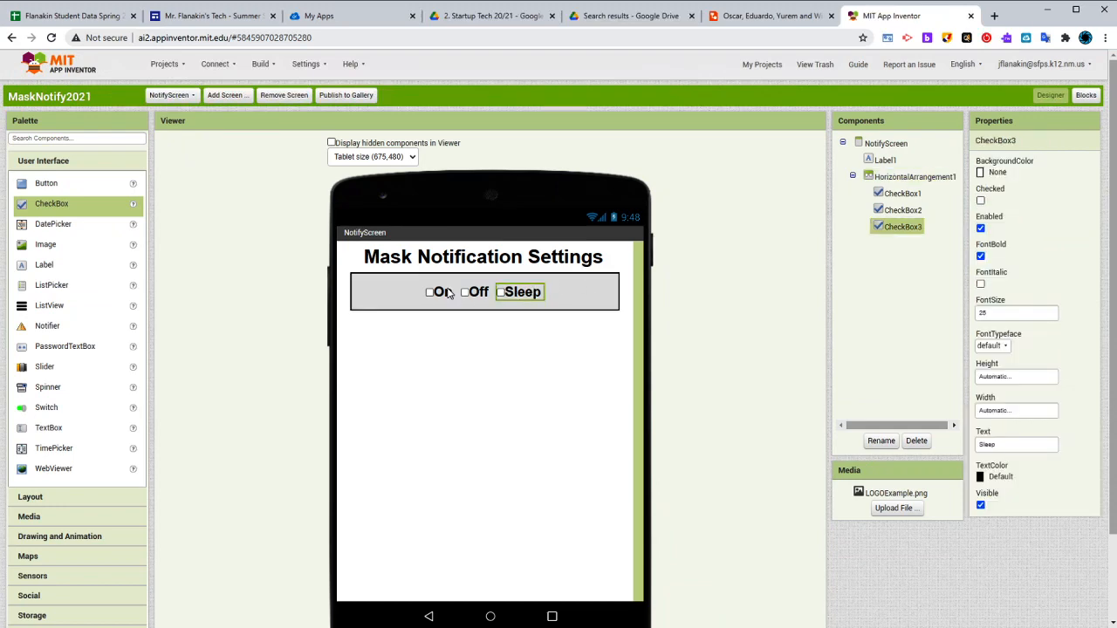
pyautogui.click(438, 302)
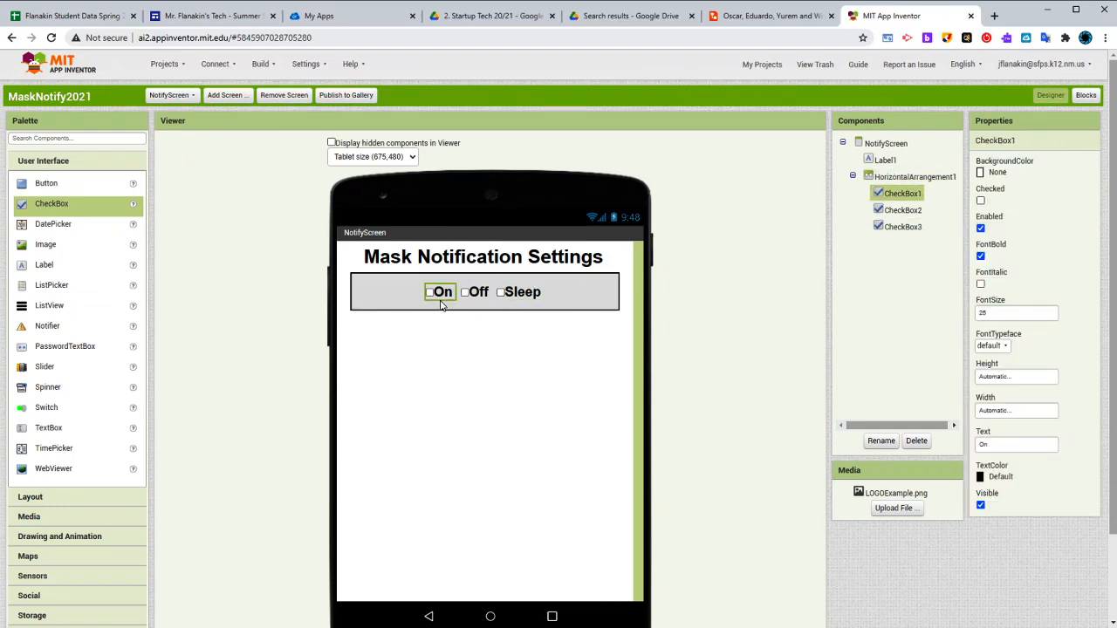
pyautogui.click(486, 302)
pyautogui.click(526, 297)
pyautogui.click(449, 293)
pyautogui.click(475, 301)
pyautogui.click(512, 303)
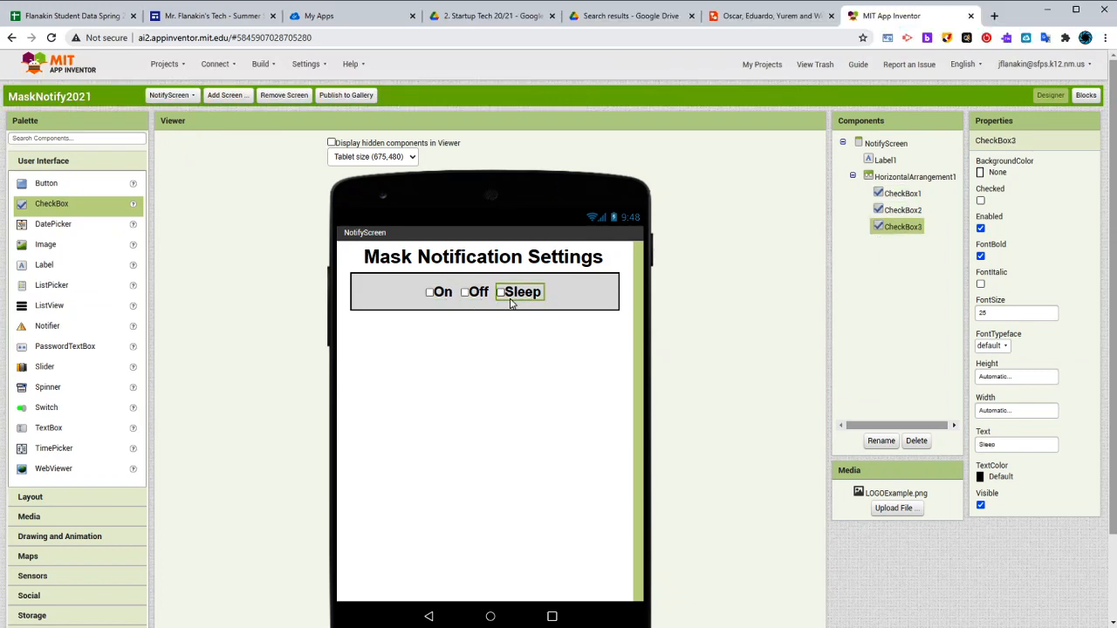
# Add a leading space to the text of the "On", "Off" and "Sleep" checkboxes
pyautogui.click(903, 193)
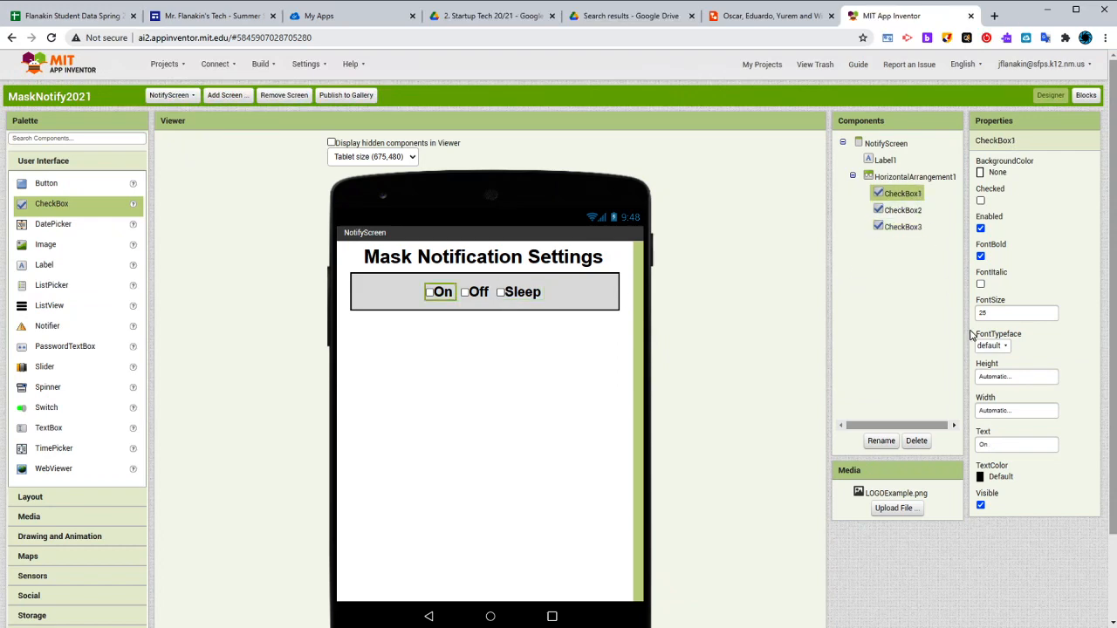
pyautogui.click(979, 445)
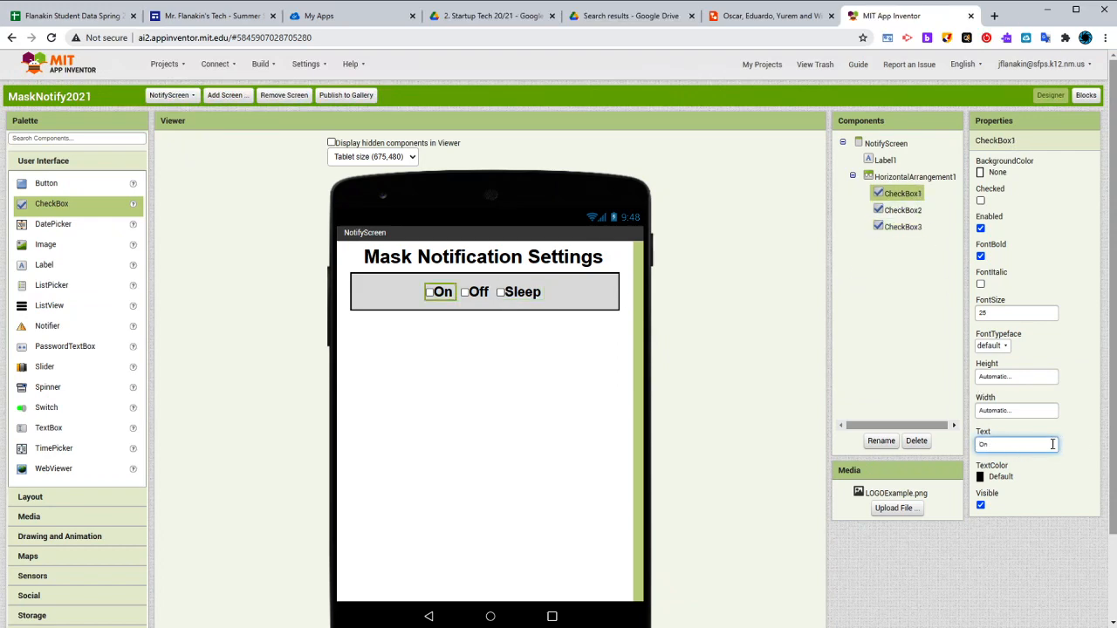
pyautogui.click(1083, 406)
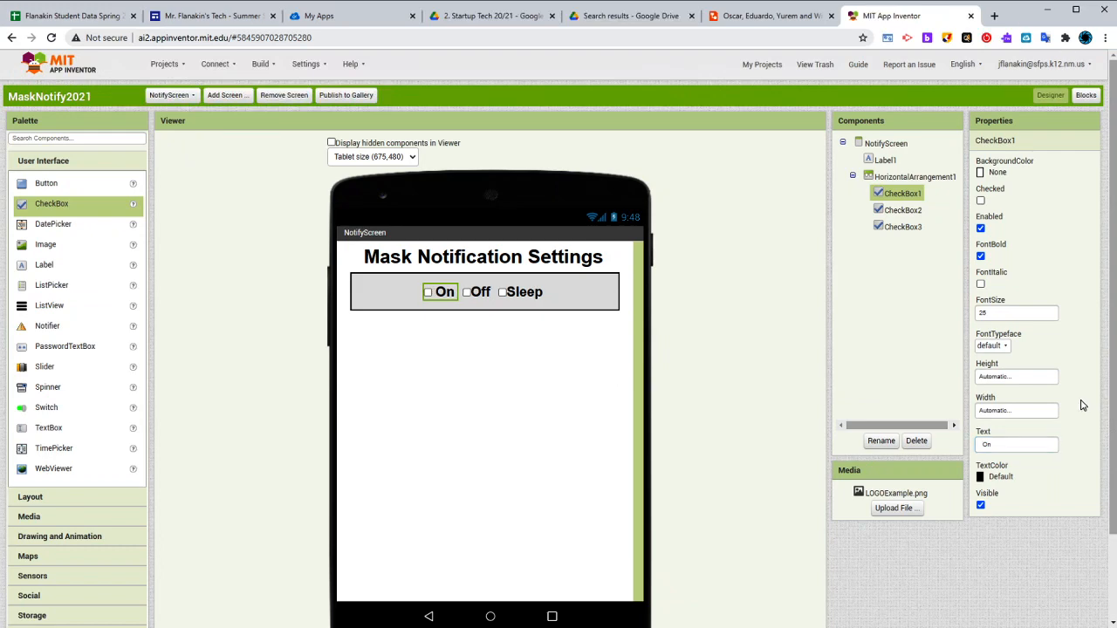
pyautogui.click(480, 298)
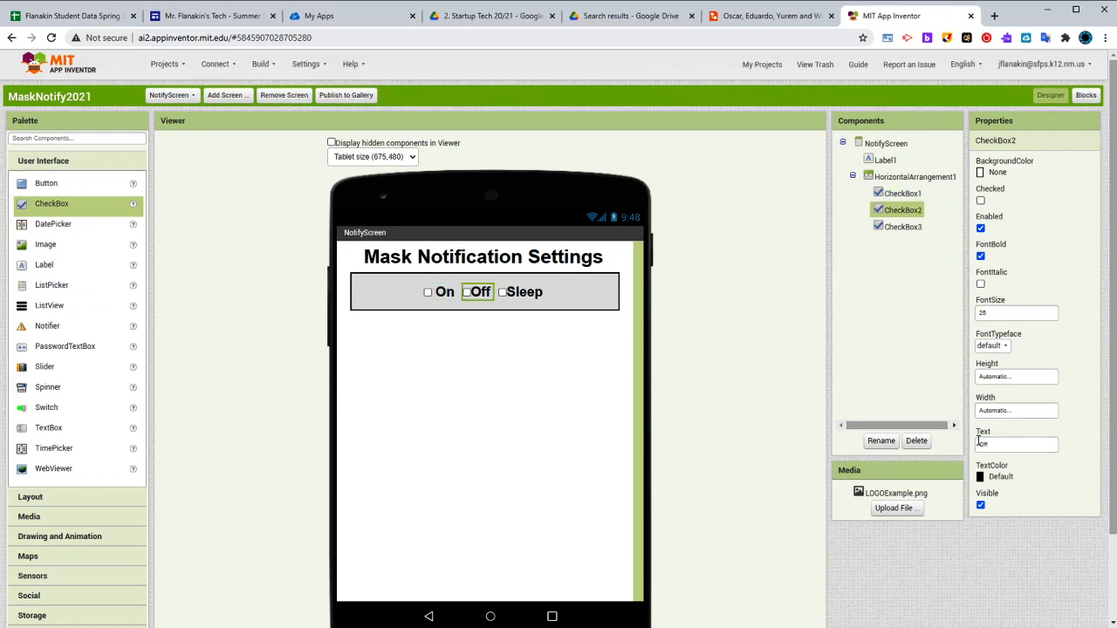
pyautogui.click(987, 445)
pyautogui.click(1056, 427)
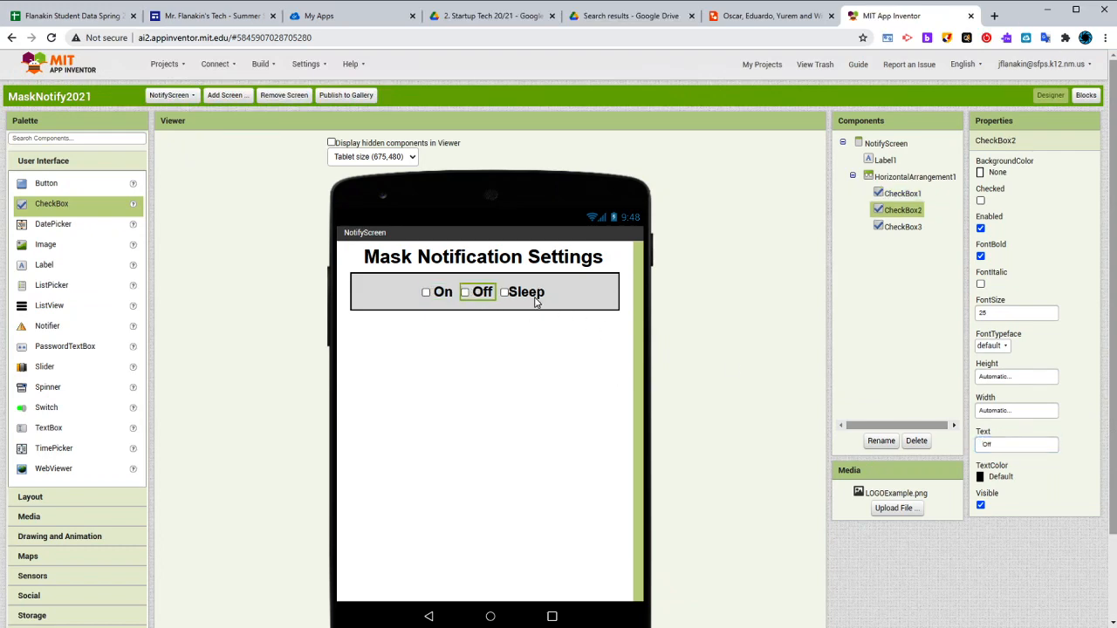
pyautogui.click(534, 298)
pyautogui.click(982, 445)
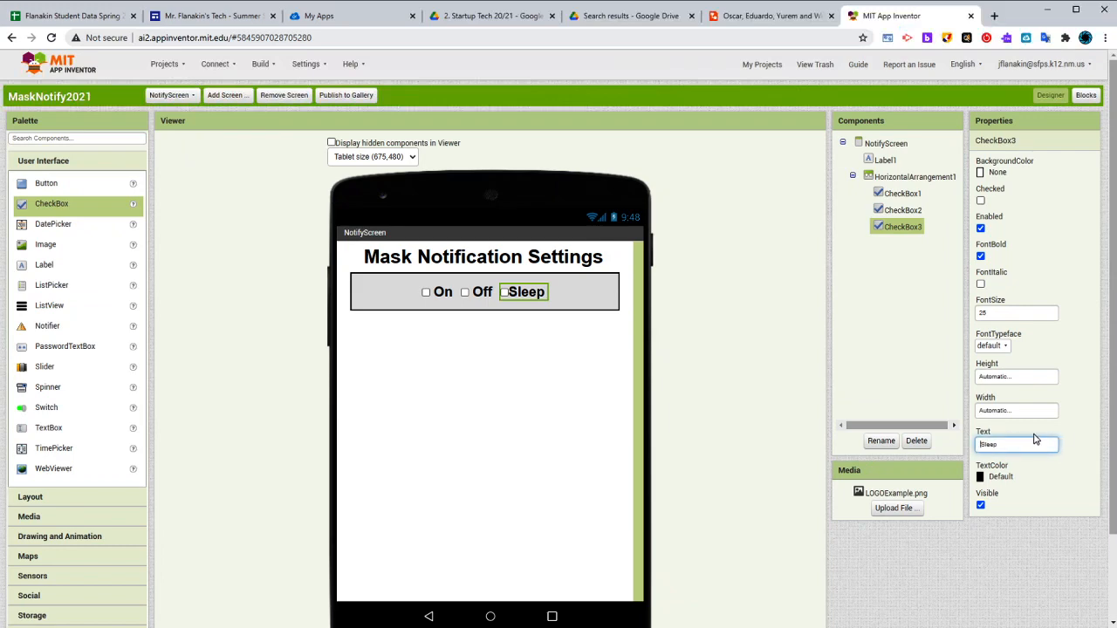
pyautogui.click(1080, 417)
pyautogui.click(506, 305)
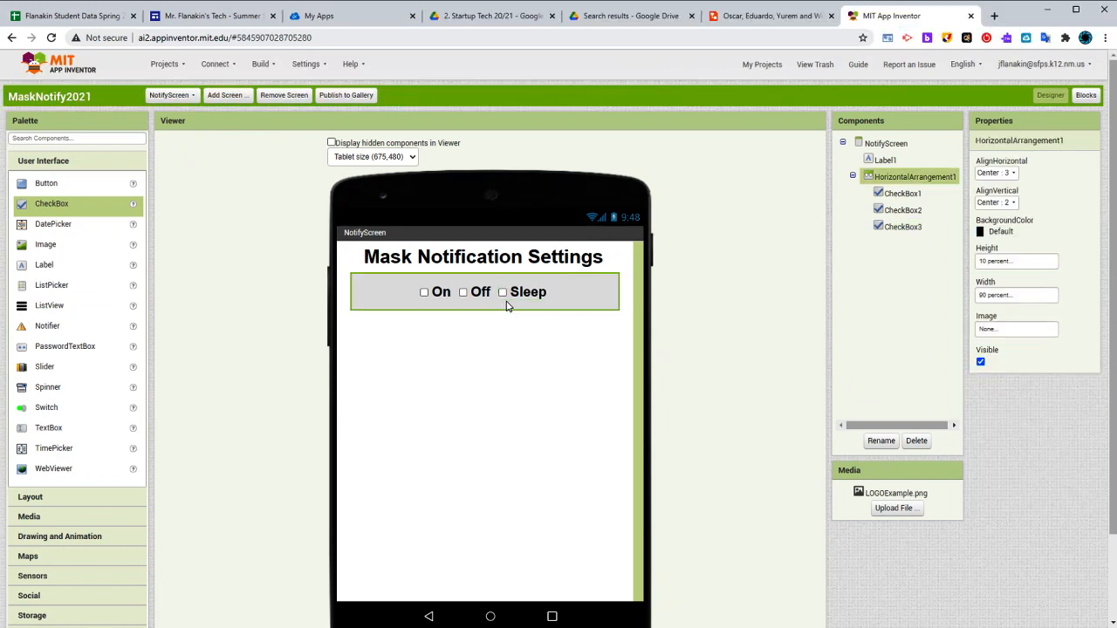
pyautogui.click(530, 294)
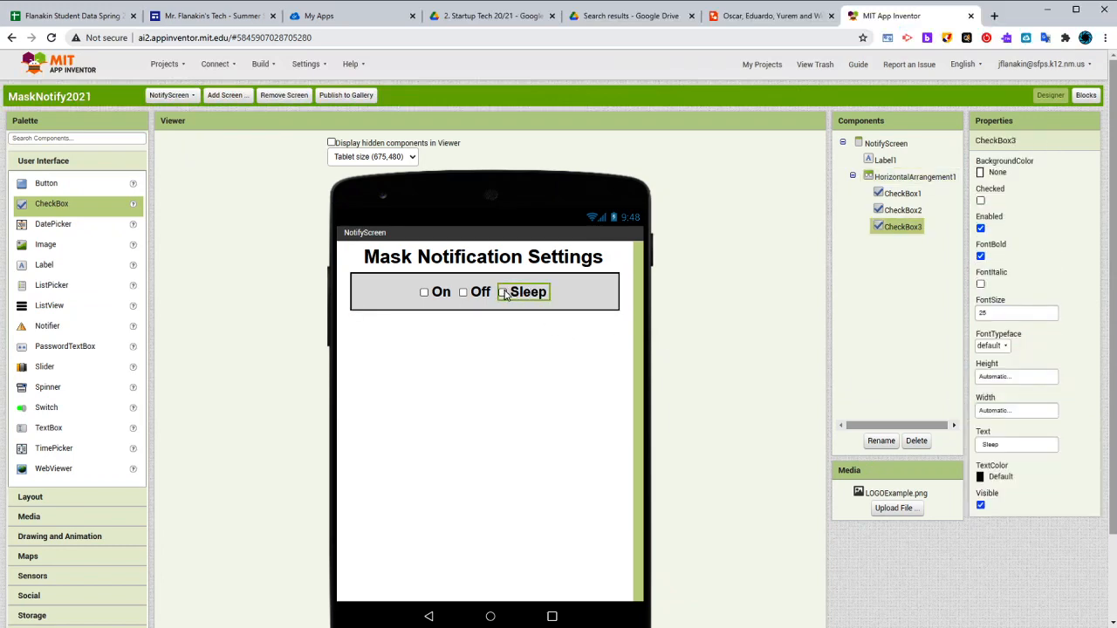
pyautogui.click(513, 352)
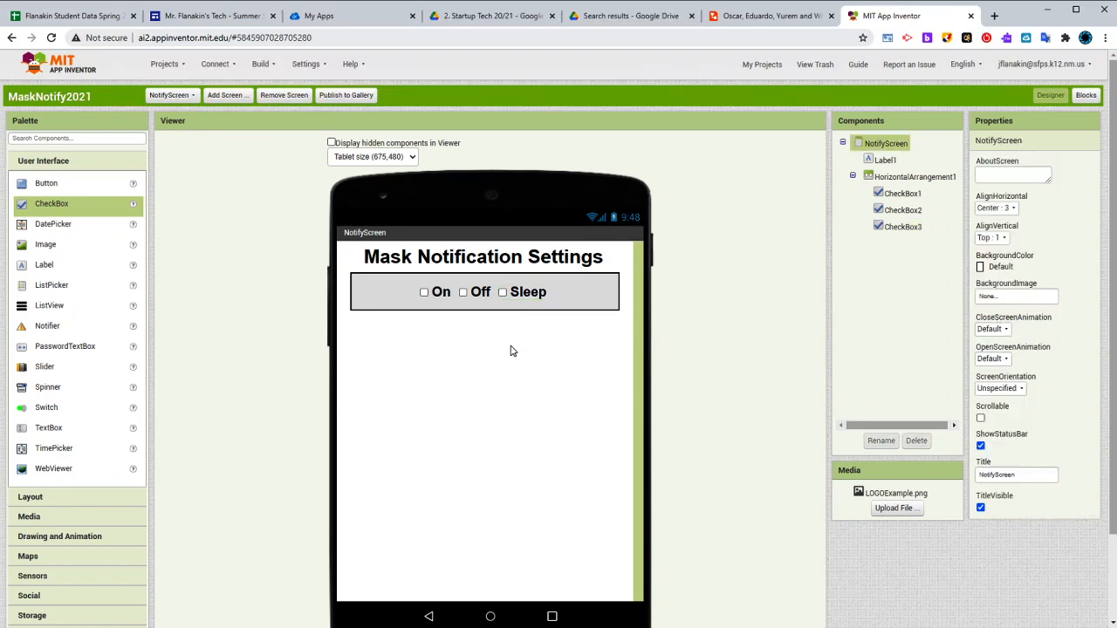
pyautogui.click(485, 295)
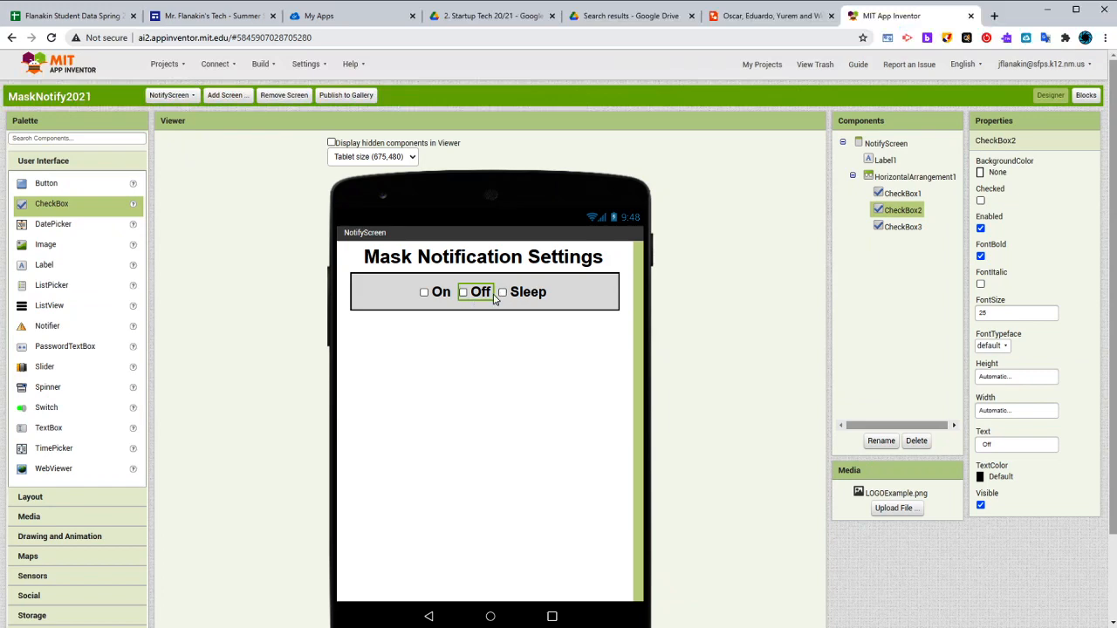
pyautogui.click(464, 360)
# Insert a horizontal arrangement as a spacer between the "On" and "Off" checkboxes and set its width to 5 percent
pyautogui.click(124, 503)
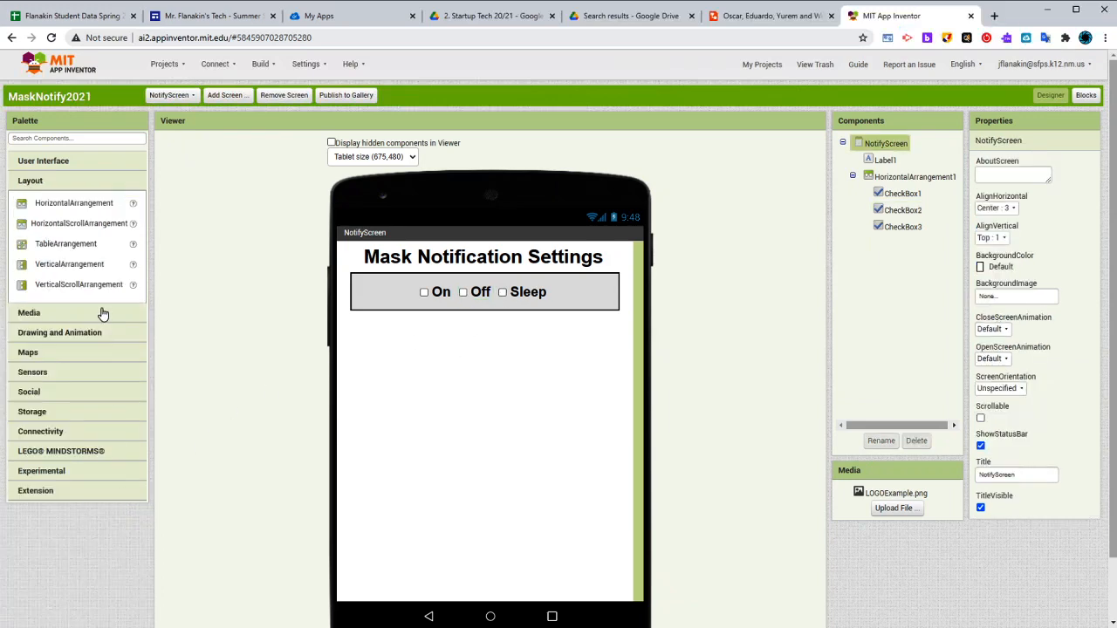
pyautogui.moveTo(85, 208); pyautogui.dragTo(456, 293)
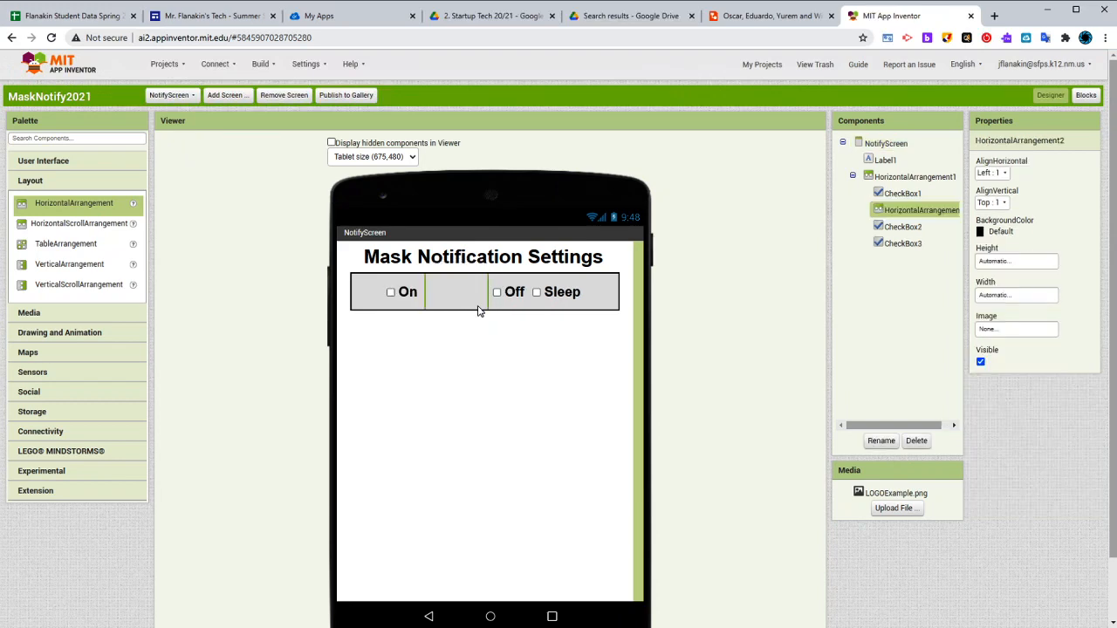
pyautogui.click(1008, 294)
pyautogui.click(1006, 334)
pyautogui.write('5')
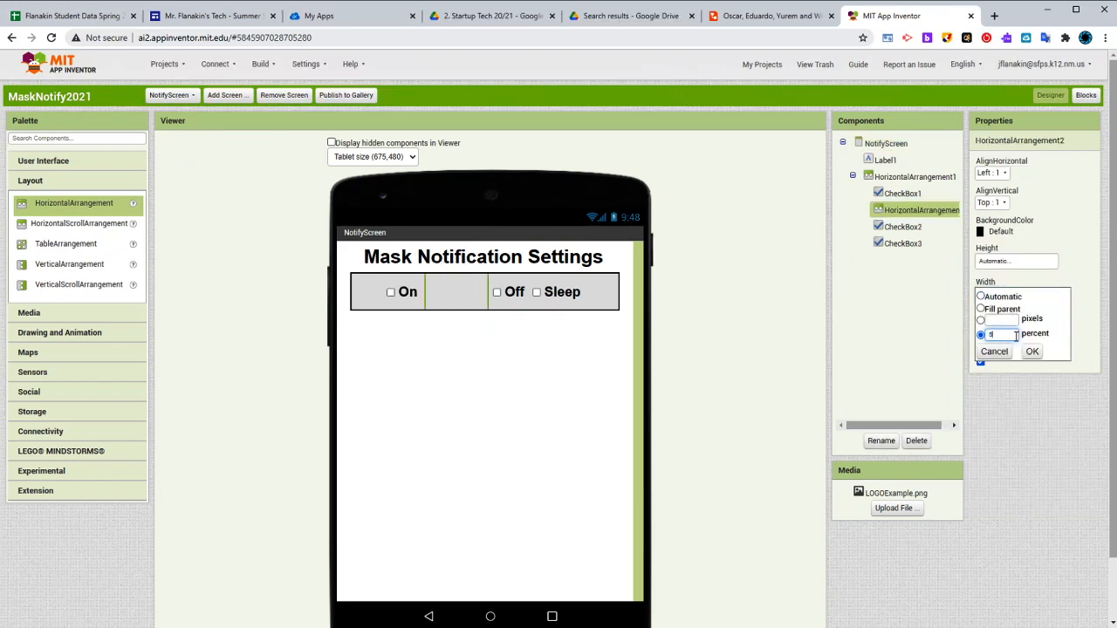
pyautogui.click(1031, 352)
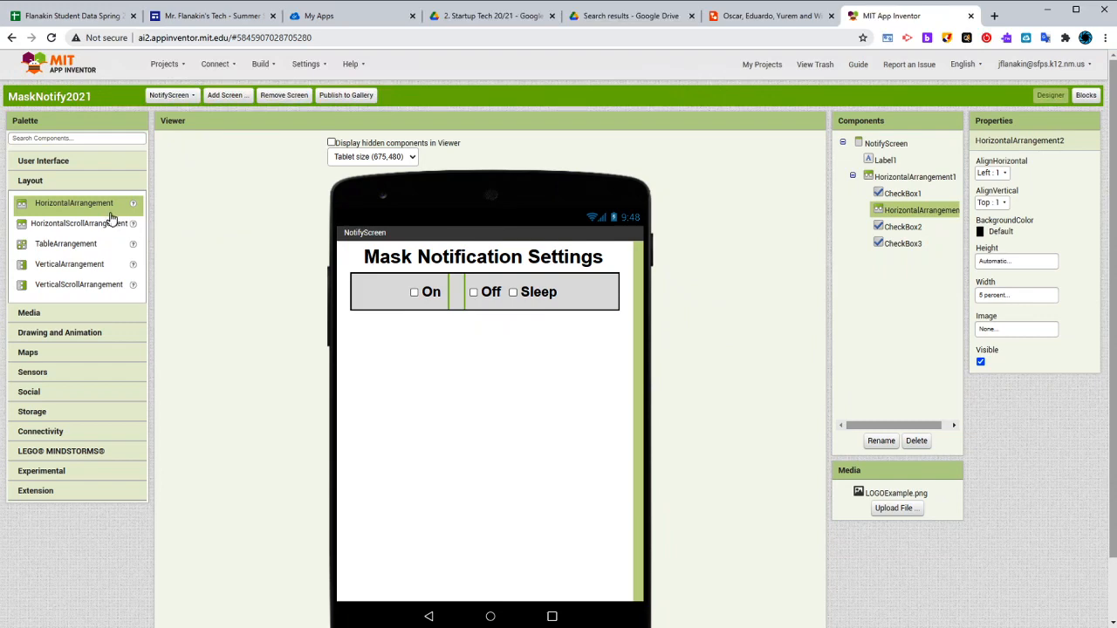
# Insert a horizontal arrangement as a spacer between the "Off" and "Sleep" checkboxes and set its width to 5 percent
pyautogui.moveTo(98, 205); pyautogui.dragTo(504, 295)
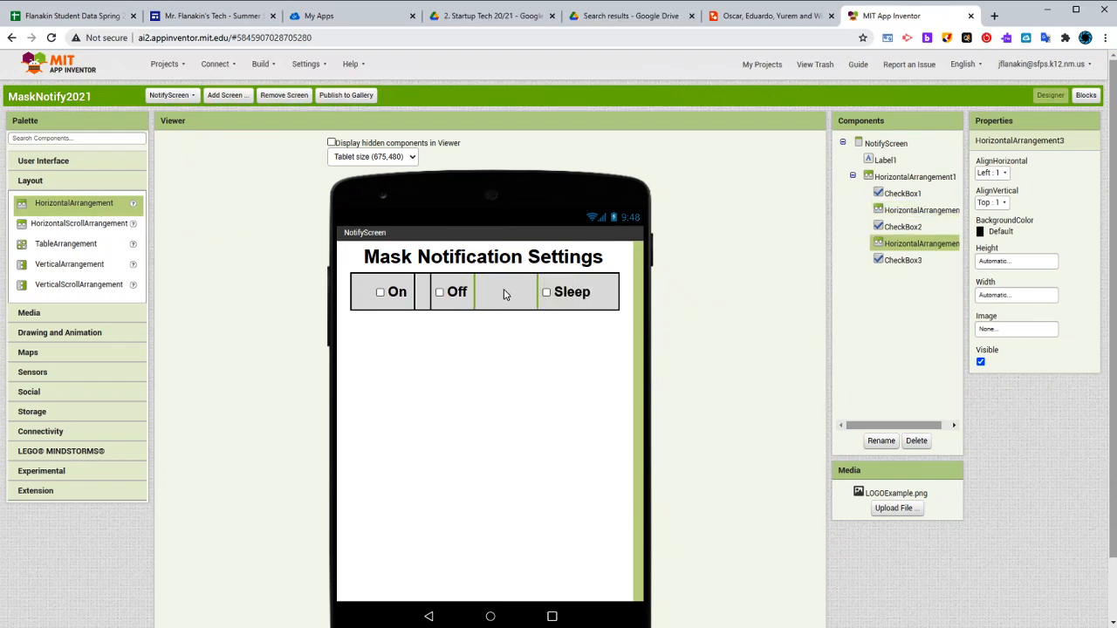
pyautogui.click(1006, 295)
pyautogui.click(1006, 334)
pyautogui.write('5')
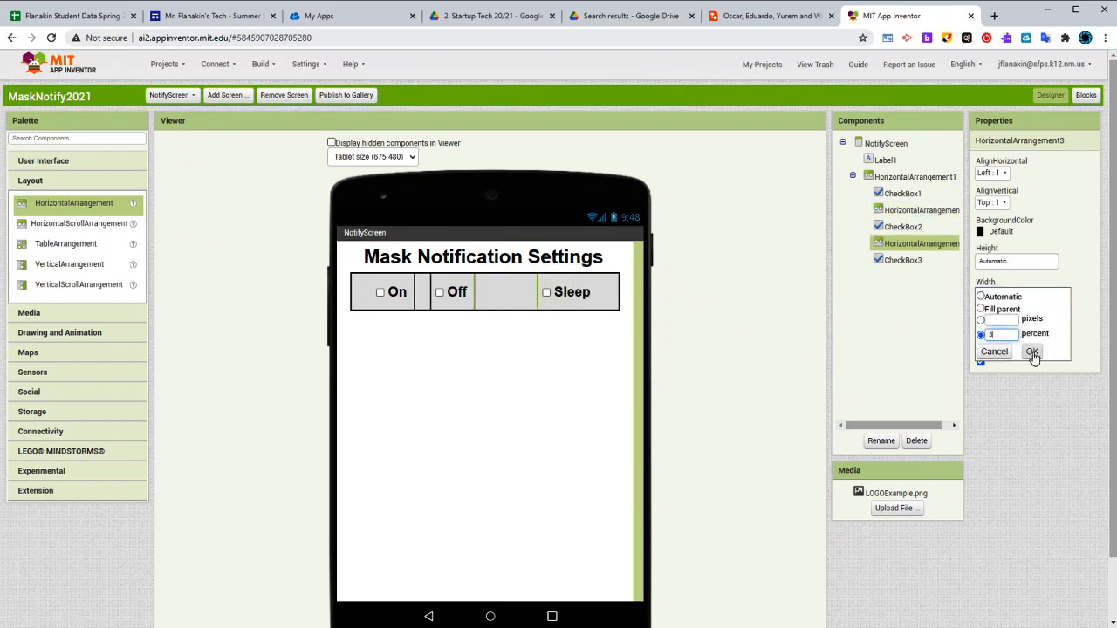
pyautogui.click(1030, 352)
pyautogui.click(530, 355)
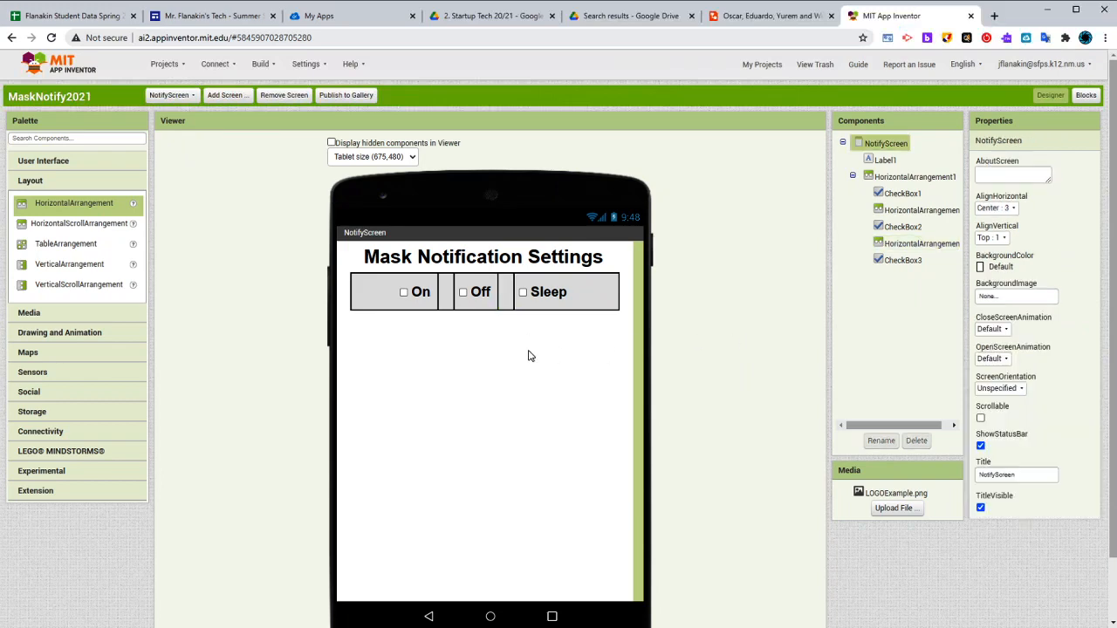
# Set the width of the spacer between the "Off" and "Sleep" checkboxes to 10 percent
pyautogui.click(506, 306)
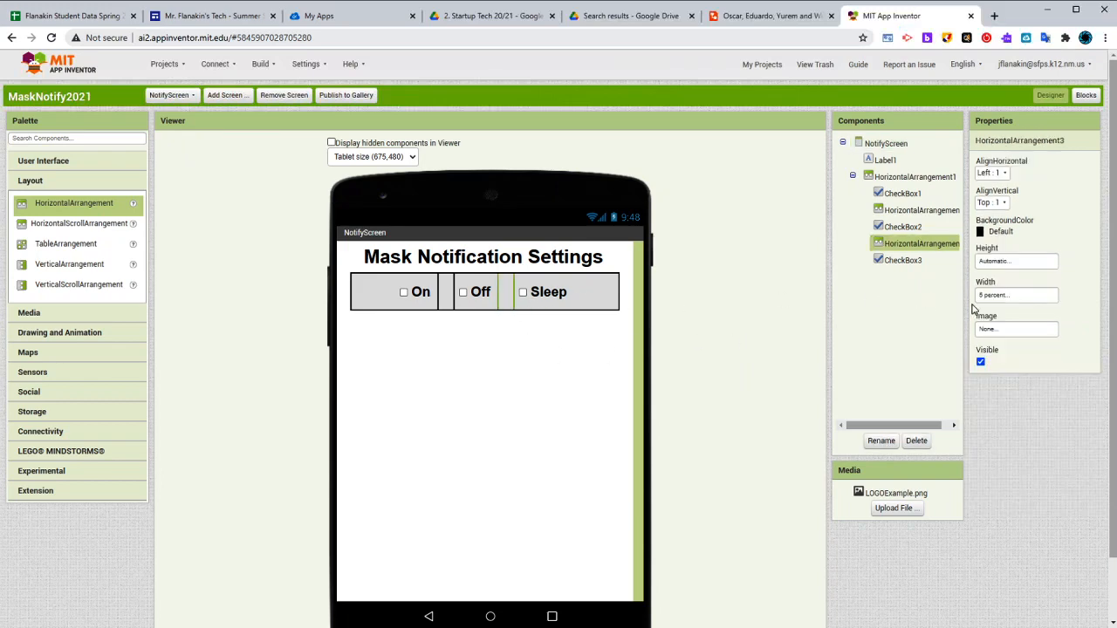
pyautogui.click(1003, 297)
pyautogui.click(1008, 334)
pyautogui.press('BackSpace')
pyautogui.write('10')
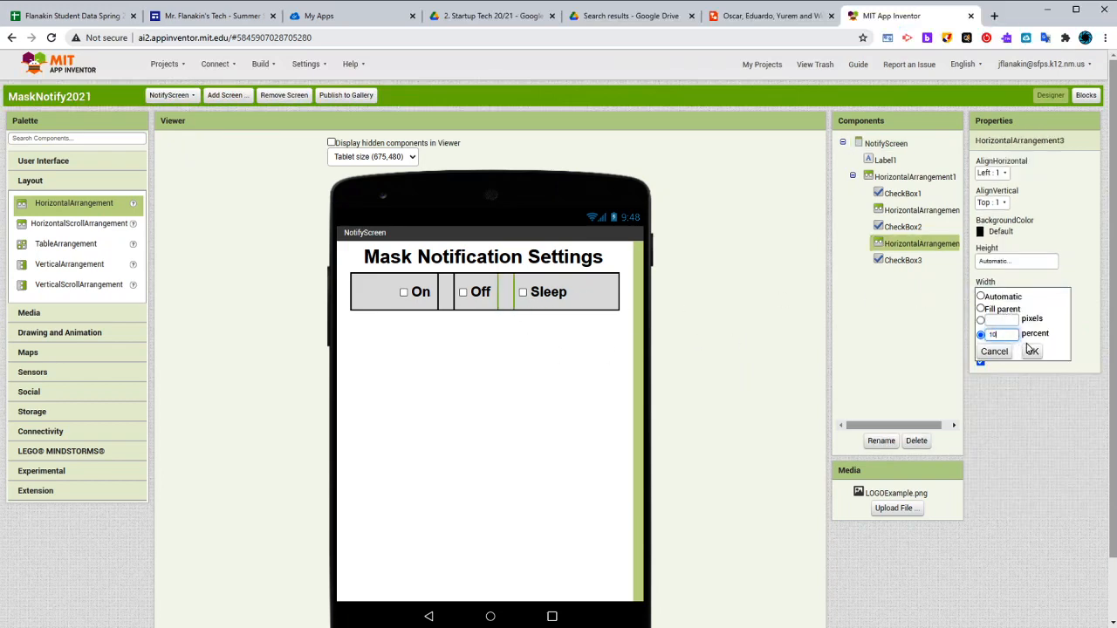
pyautogui.click(1033, 352)
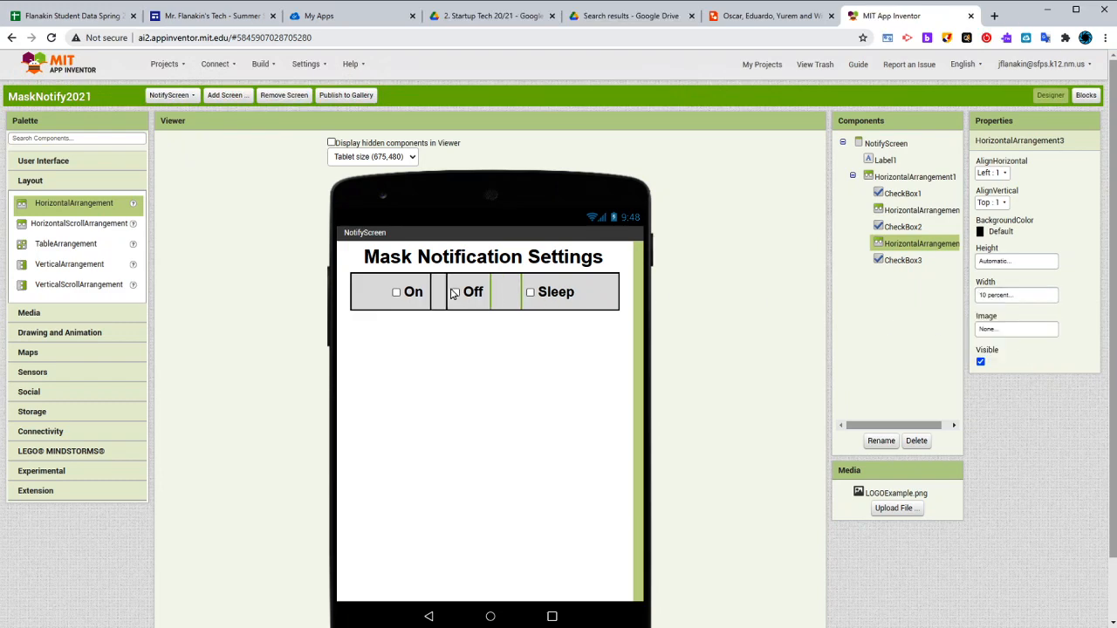
# Set the width of the spacer between the "On" and "Off" checkboxes to 10 percent
pyautogui.click(441, 294)
pyautogui.click(991, 296)
pyautogui.click(1008, 335)
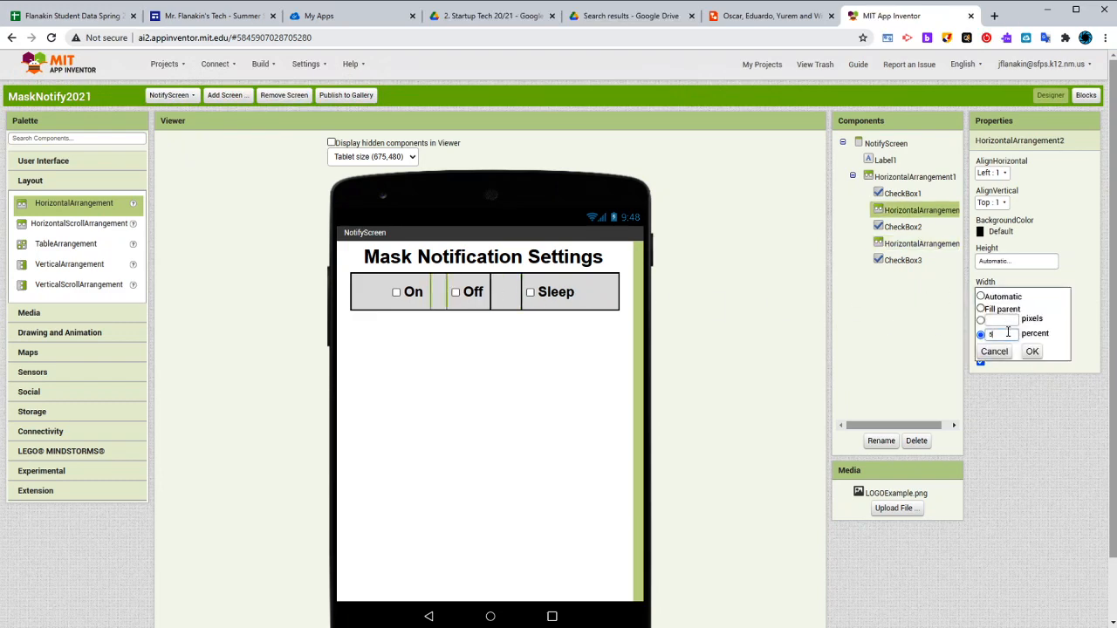
pyautogui.press('BackSpace')
pyautogui.write('10')
pyautogui.click(1033, 352)
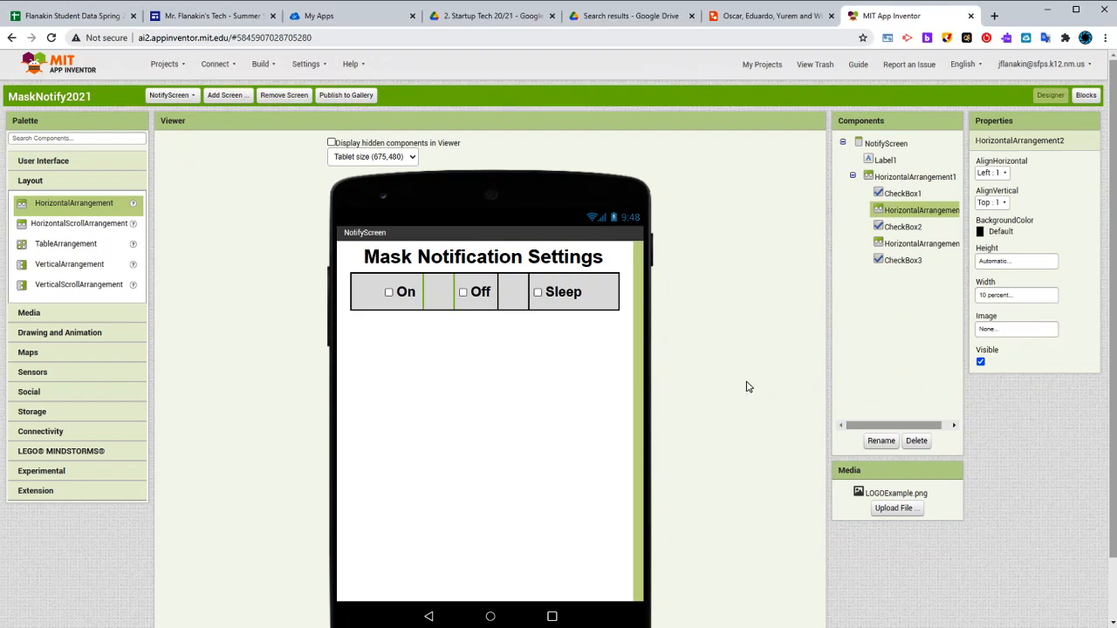
pyautogui.click(560, 396)
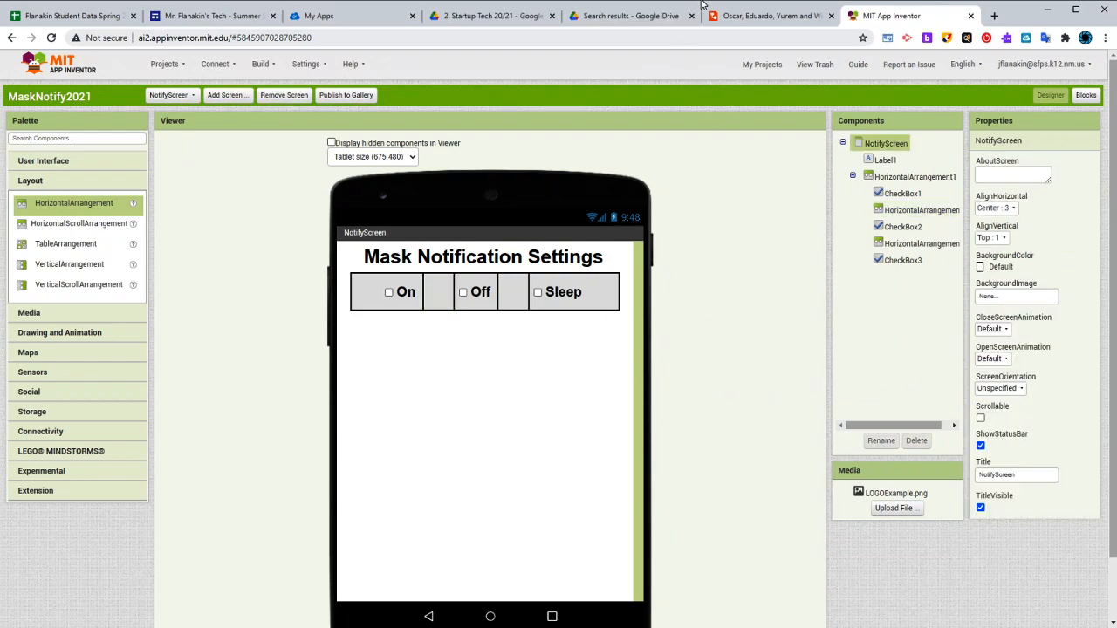
# After consulting the Lucidchart mockup, add a horizontal arrangement below the checkbox row in App Inventor and set its height to 5 percent
pyautogui.click(728, 23)
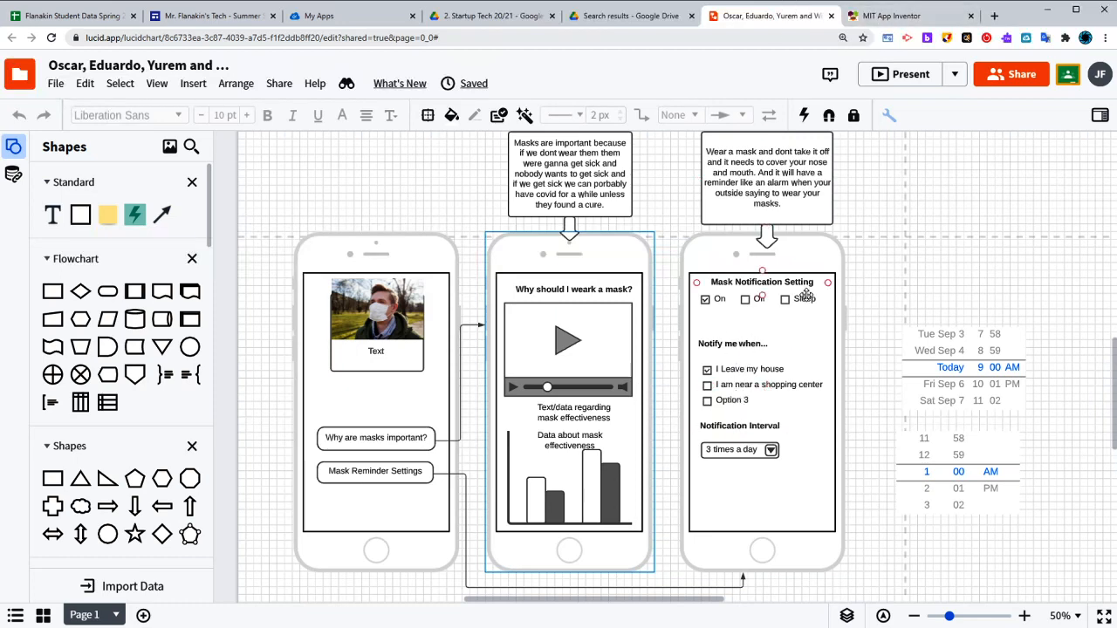
pyautogui.click(708, 385)
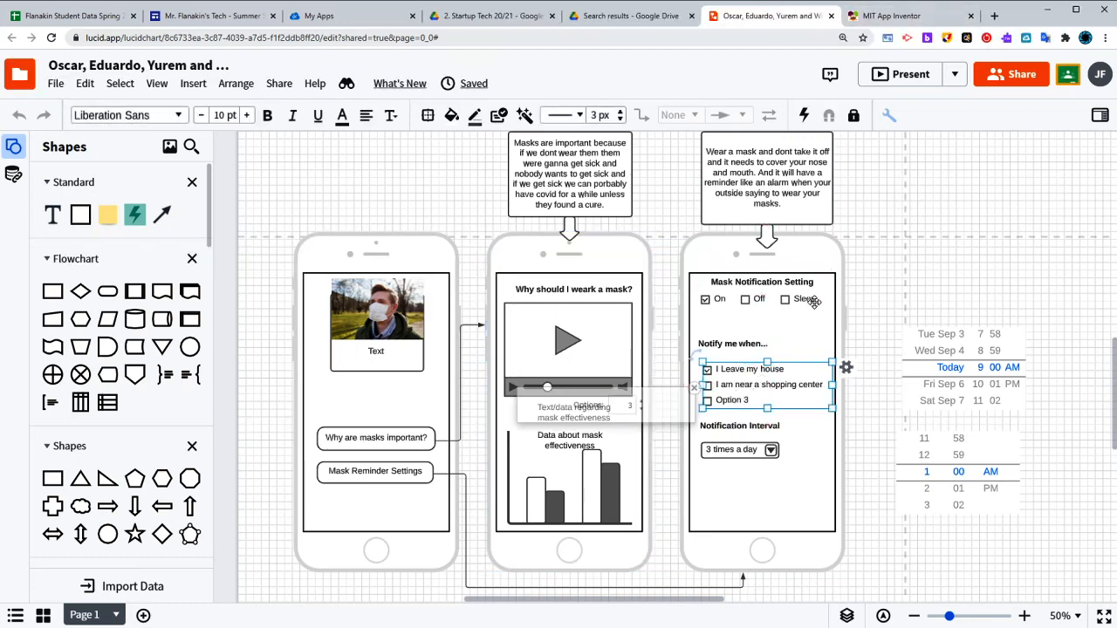
pyautogui.click(872, 220)
pyautogui.click(885, 19)
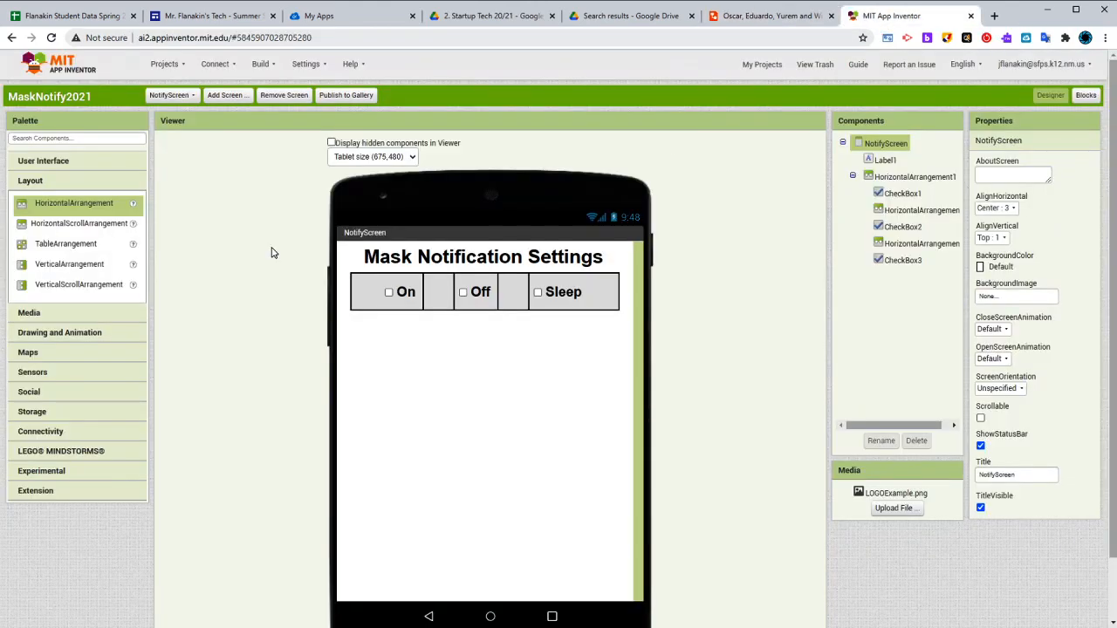
pyautogui.moveTo(87, 212); pyautogui.dragTo(567, 376)
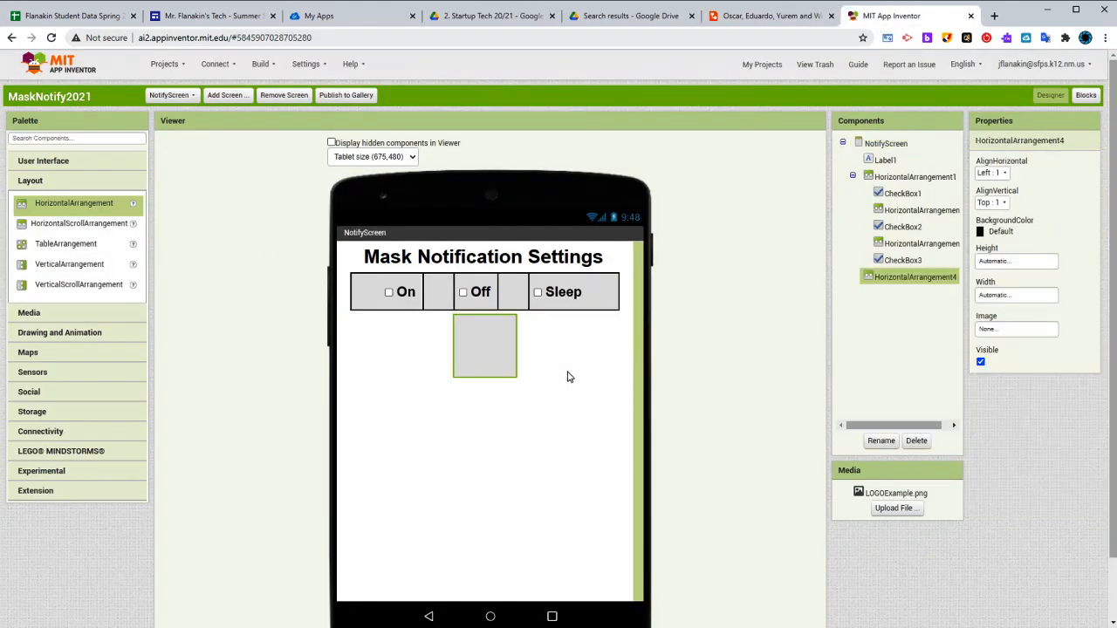
pyautogui.click(1011, 262)
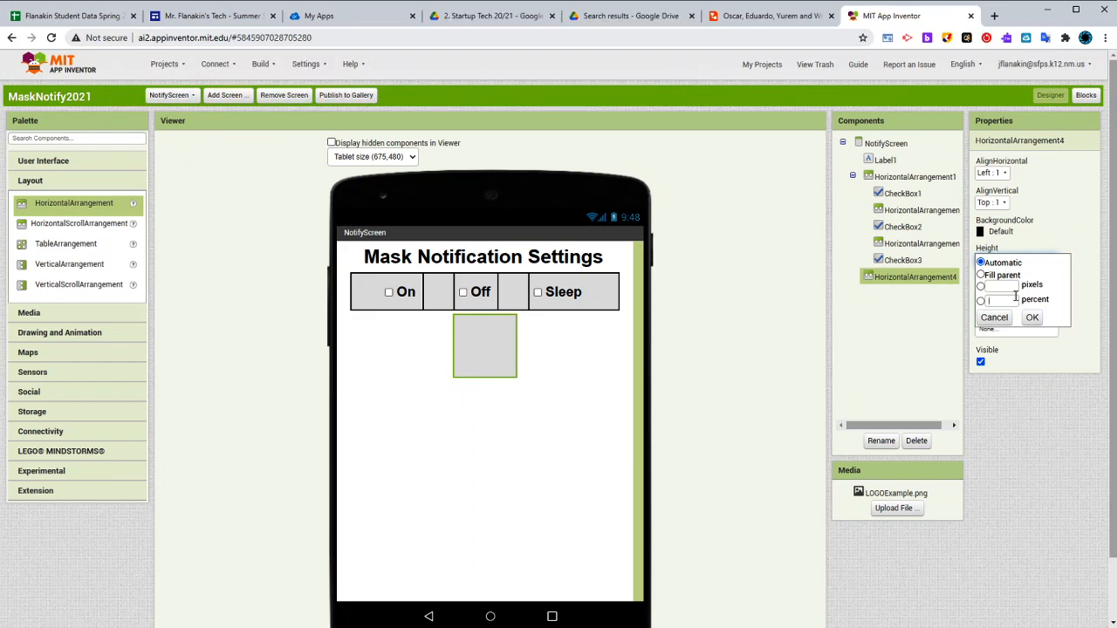
pyautogui.click(1015, 299)
pyautogui.write('5')
pyautogui.click(1032, 317)
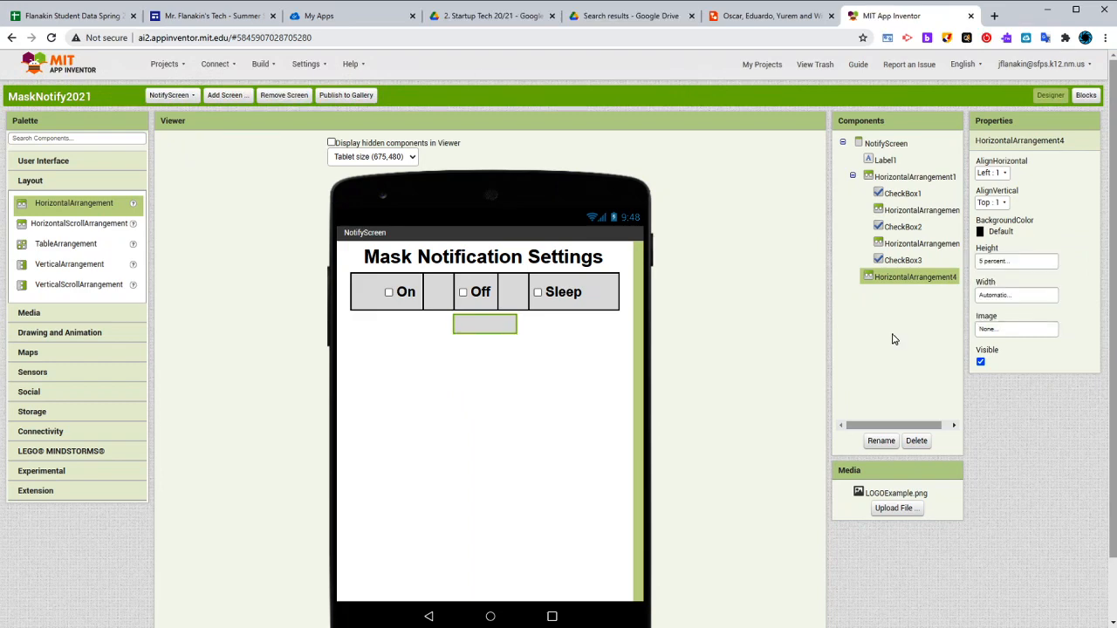
# After consulting the Lucidchart mockup, add a horizontal arrangement below the spacer under the checkbox row in App Inventor and set its width to 90 percent
pyautogui.click(48, 162)
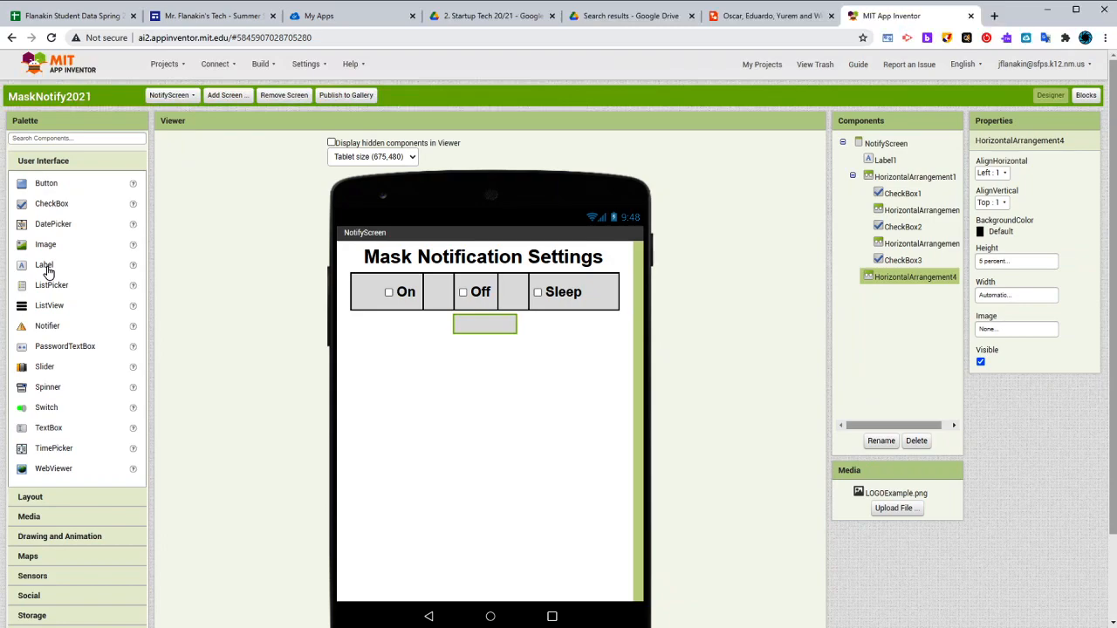
pyautogui.click(779, 17)
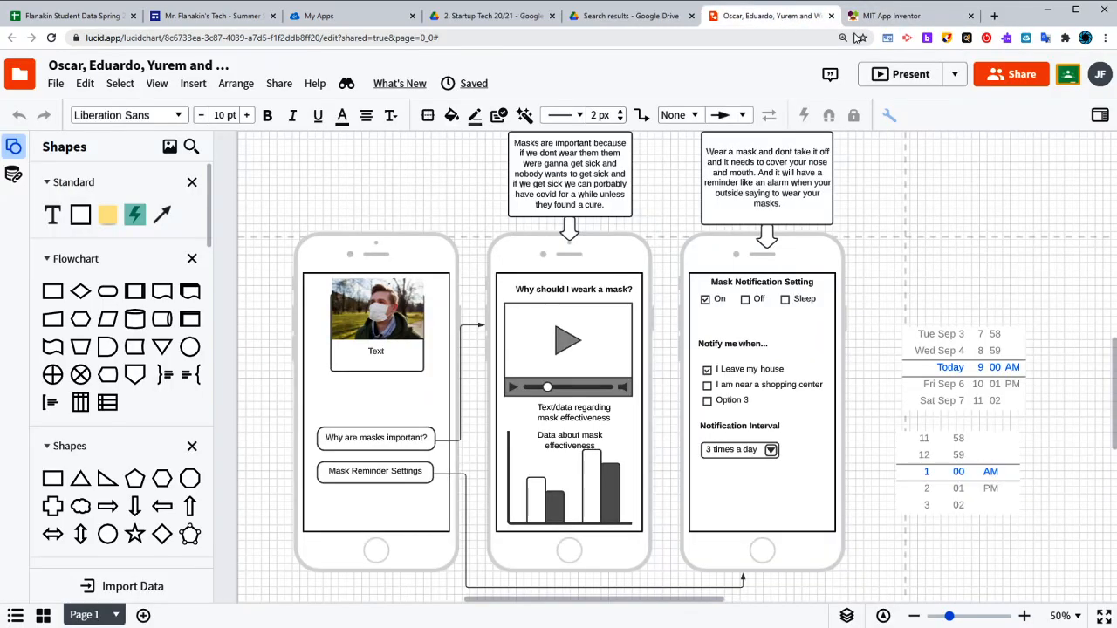
pyautogui.click(899, 17)
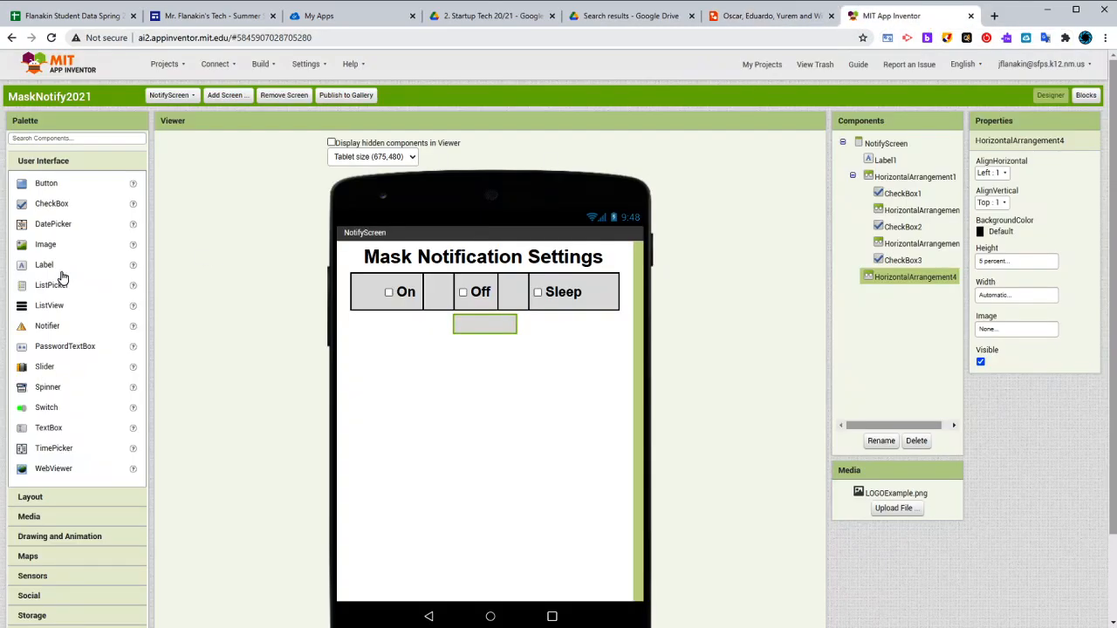
pyautogui.click(45, 497)
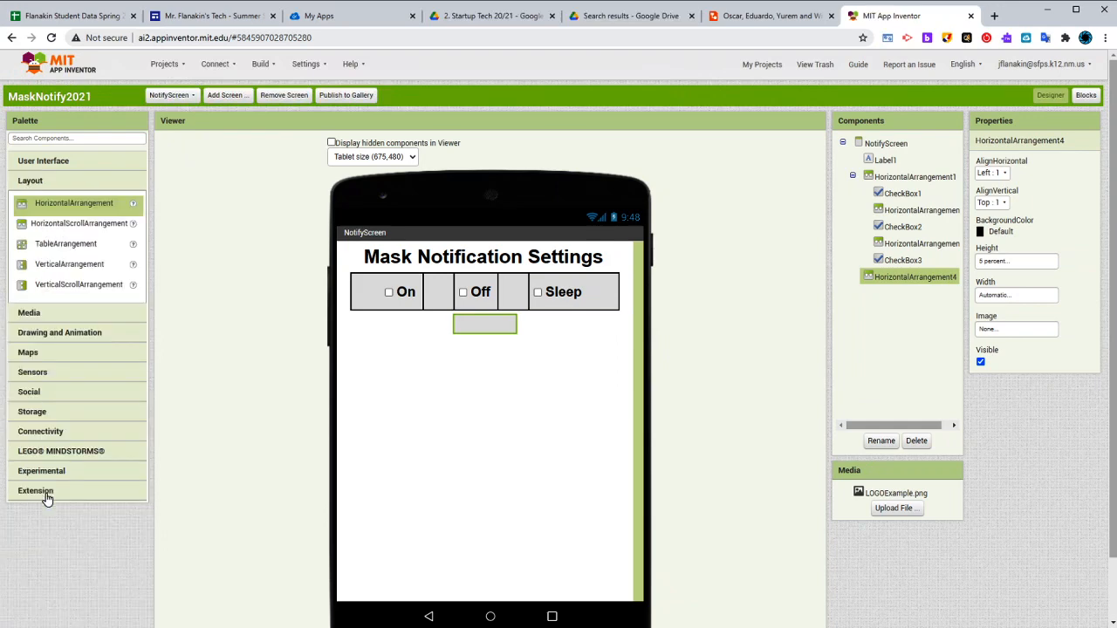
pyautogui.moveTo(80, 209); pyautogui.dragTo(508, 371)
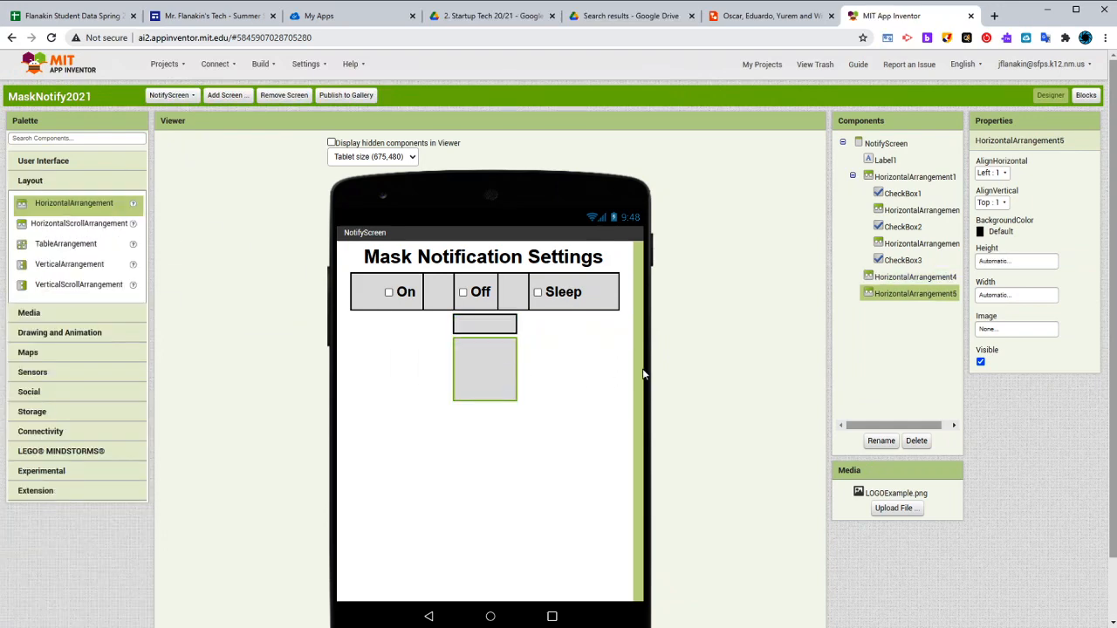
pyautogui.click(1003, 294)
pyautogui.click(1004, 335)
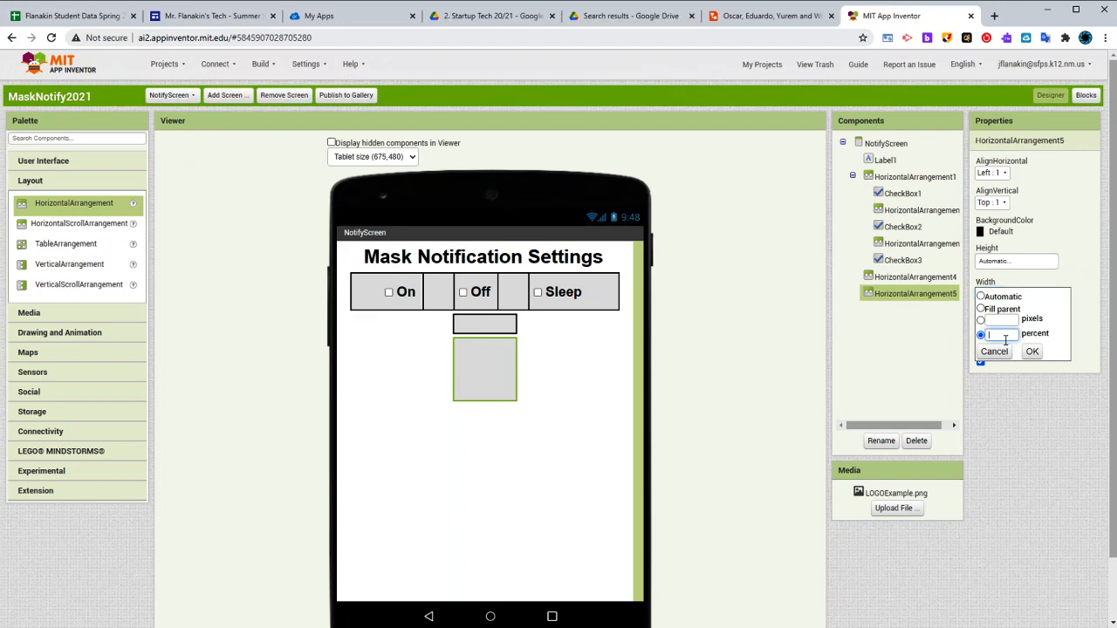
pyautogui.write('80')
pyautogui.click(1032, 350)
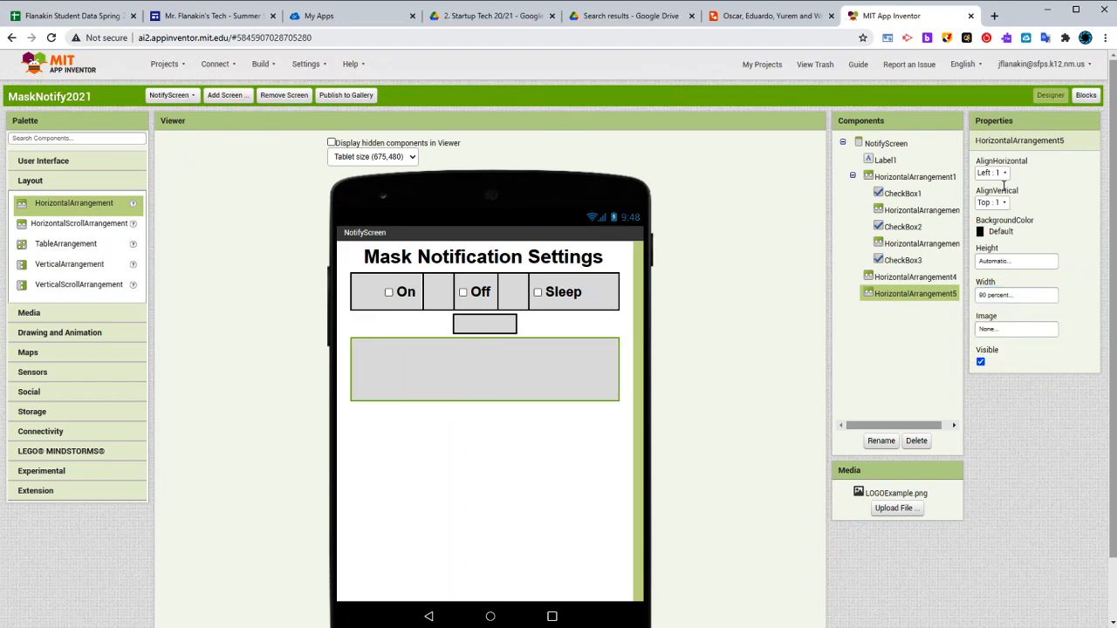
# Set the new horizontal arrangement's vertical alignment to Center and its height to 15 percent
pyautogui.click(993, 202)
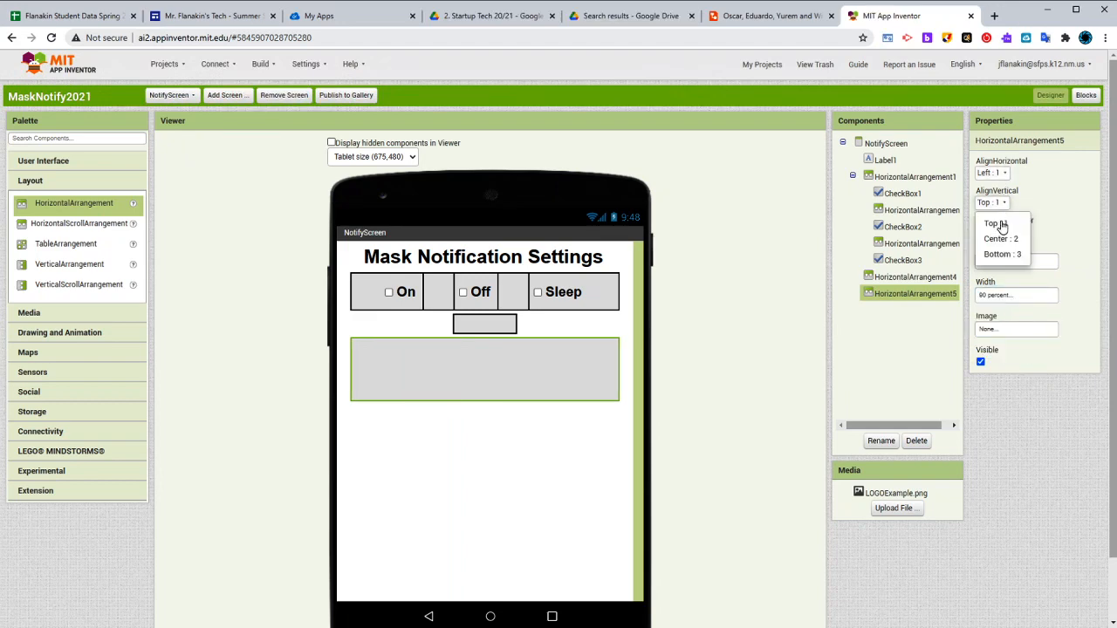
pyautogui.click(1000, 238)
pyautogui.click(1012, 261)
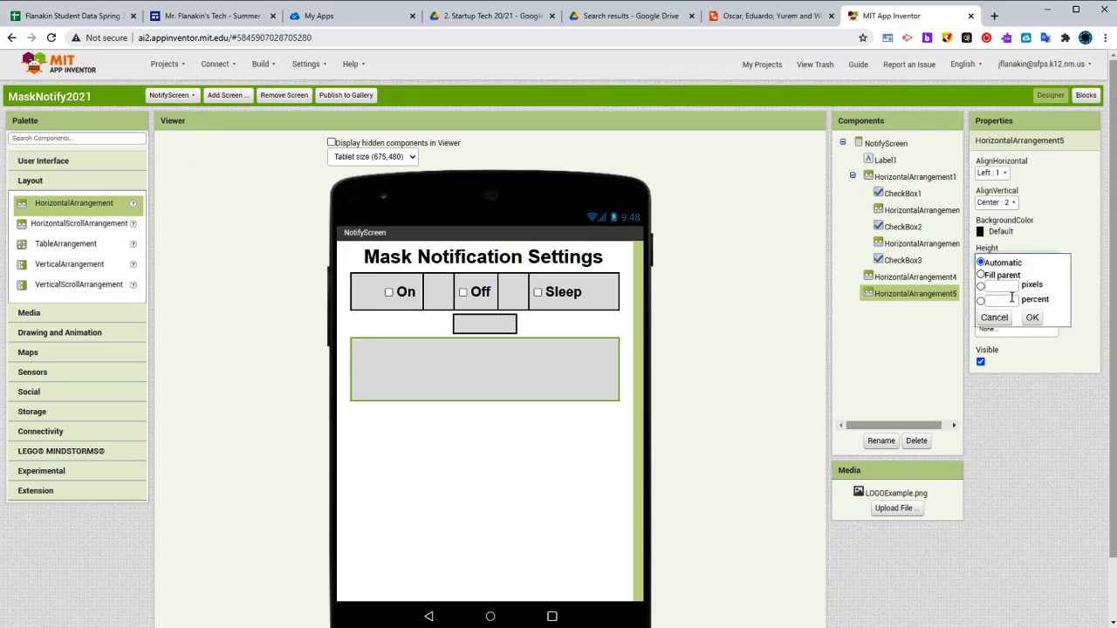
pyautogui.click(1009, 315)
pyautogui.click(1007, 260)
pyautogui.click(1004, 301)
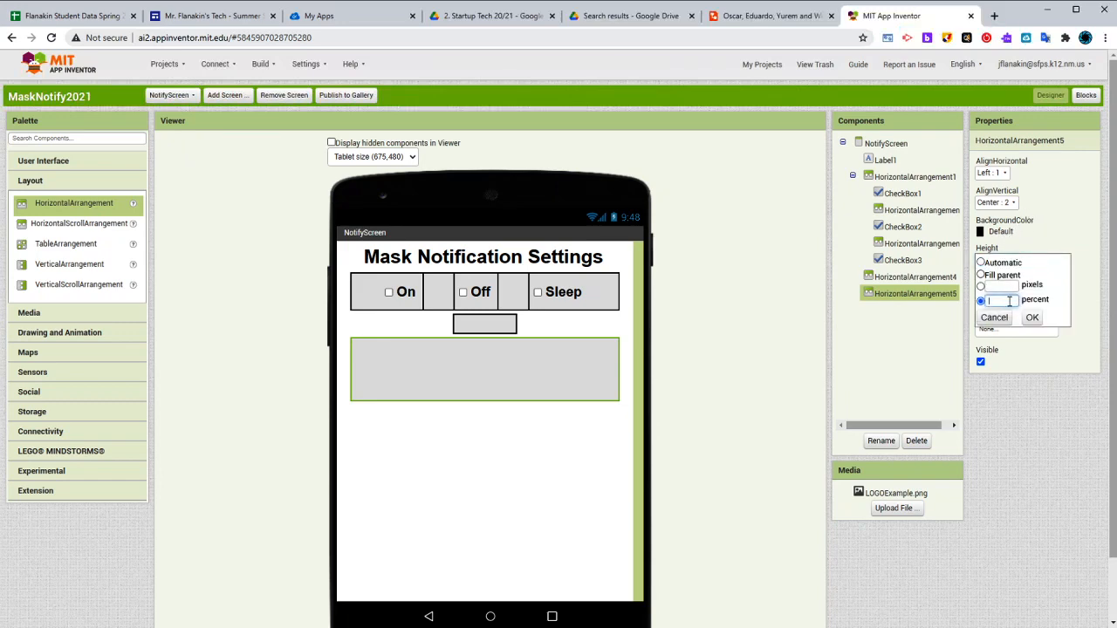
pyautogui.click(1028, 319)
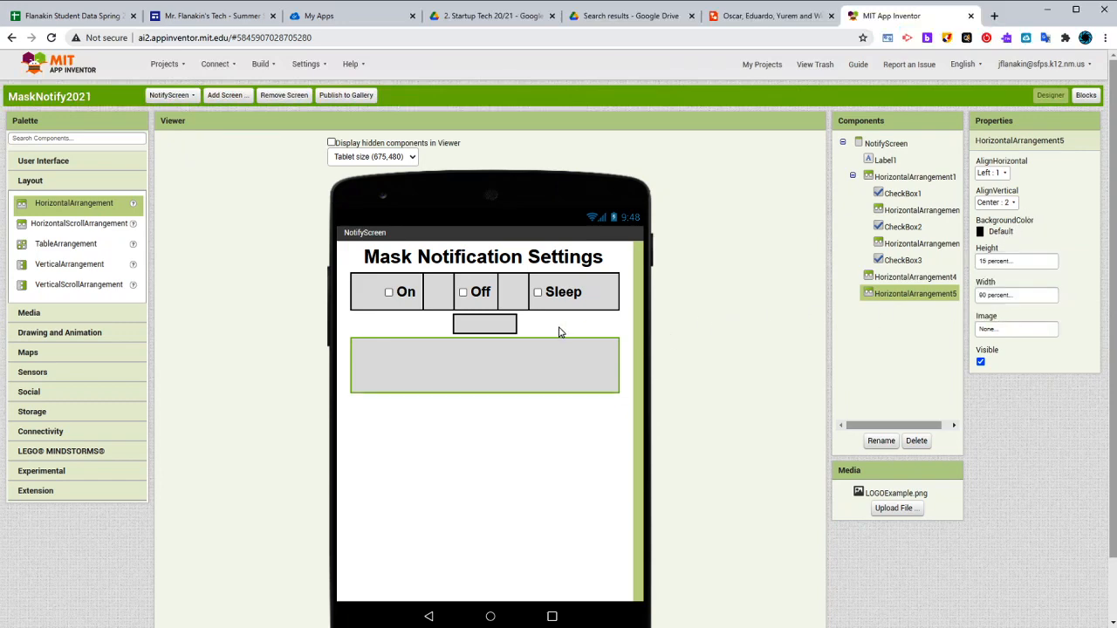
# After checking the Lucidchart mockup, reduce the lowest horizontal arrangement's height to 5 percent in App Inventor
pyautogui.click(49, 167)
pyautogui.click(791, 16)
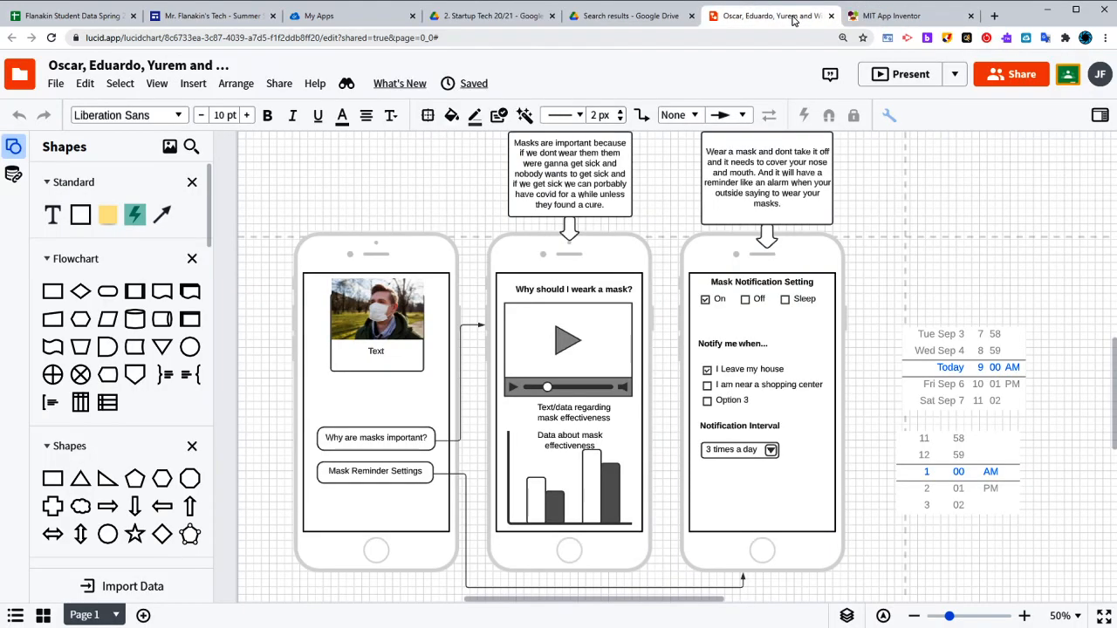
pyautogui.click(895, 16)
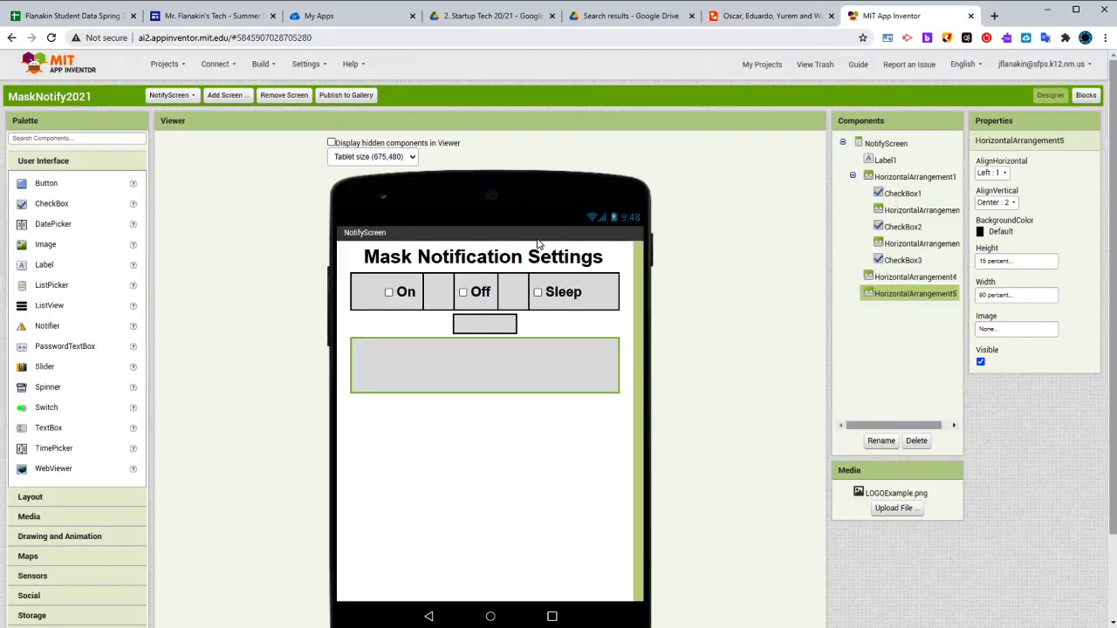
pyautogui.click(1013, 265)
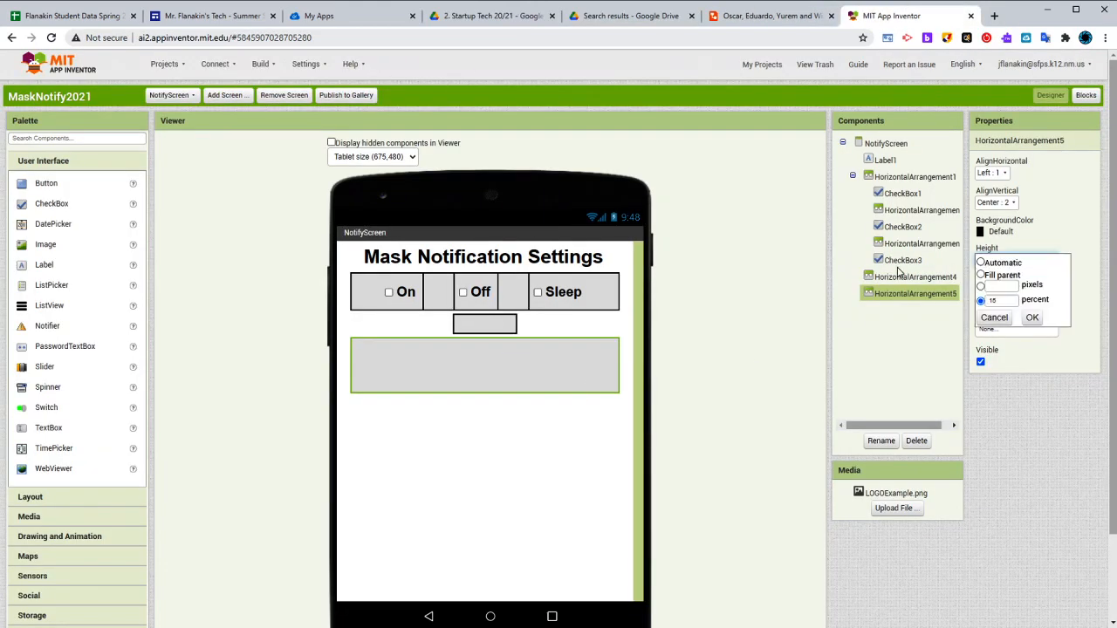
pyautogui.doubleClick(1010, 300)
pyautogui.write('5')
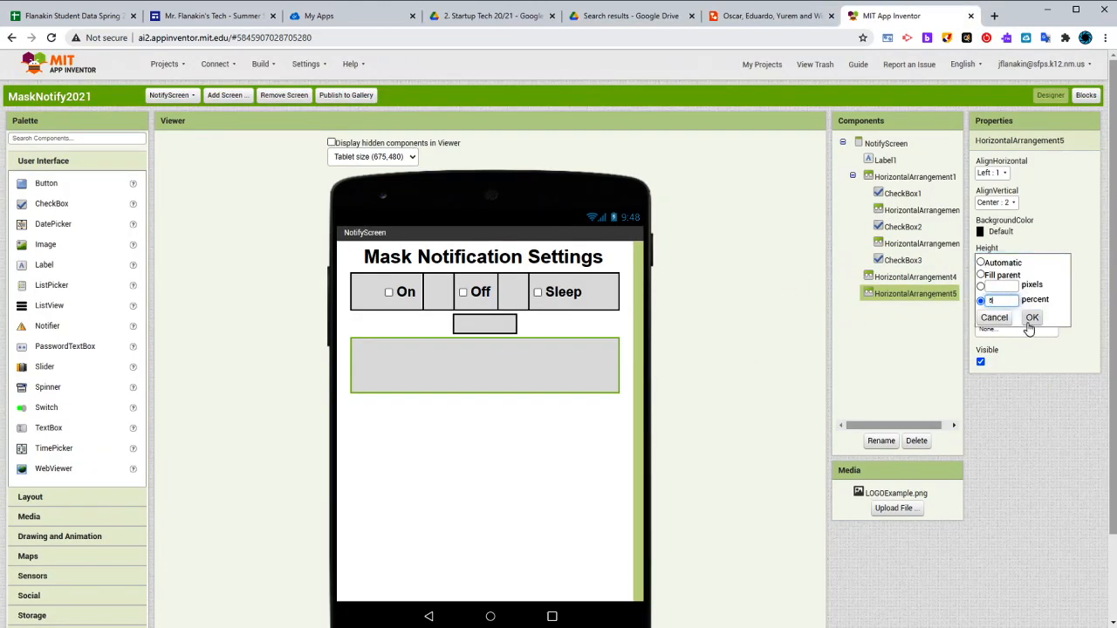
pyautogui.click(1031, 318)
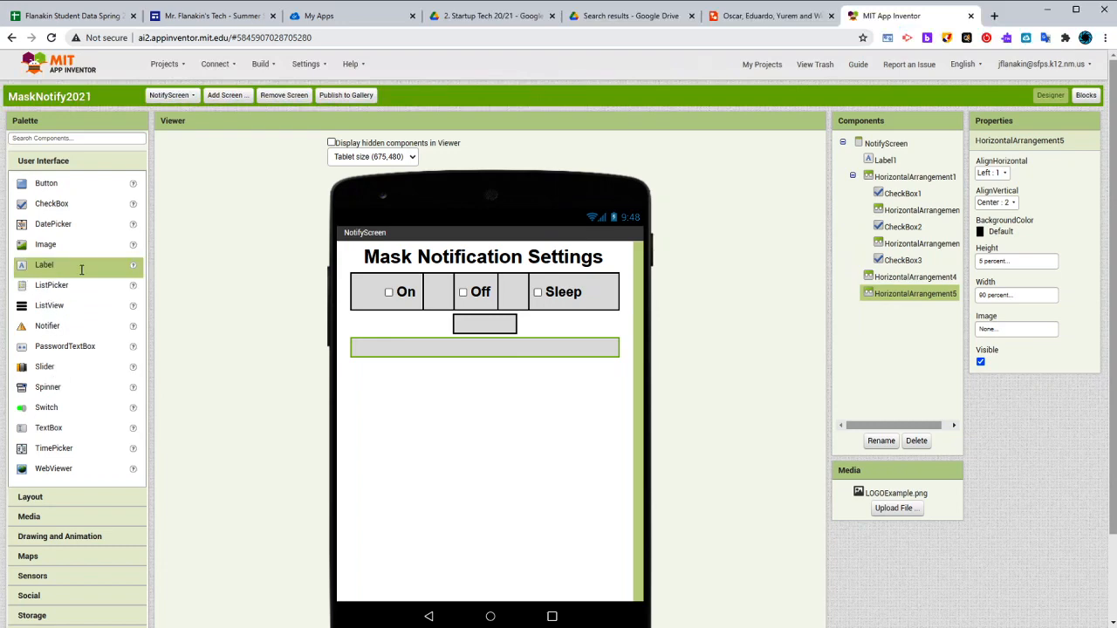
# Add a label inside the lowest horizontal arrangement and set its text to "Notify me when..."
pyautogui.moveTo(82, 268); pyautogui.dragTo(406, 351)
pyautogui.click(1032, 443)
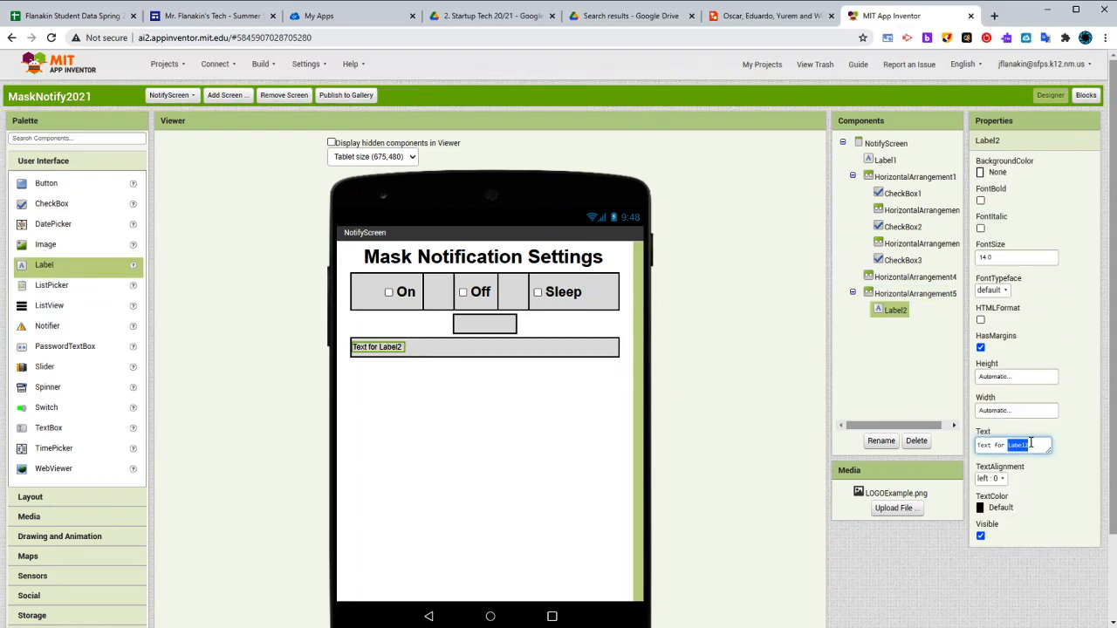
pyautogui.write('Notify me when...')
pyautogui.press('Return')
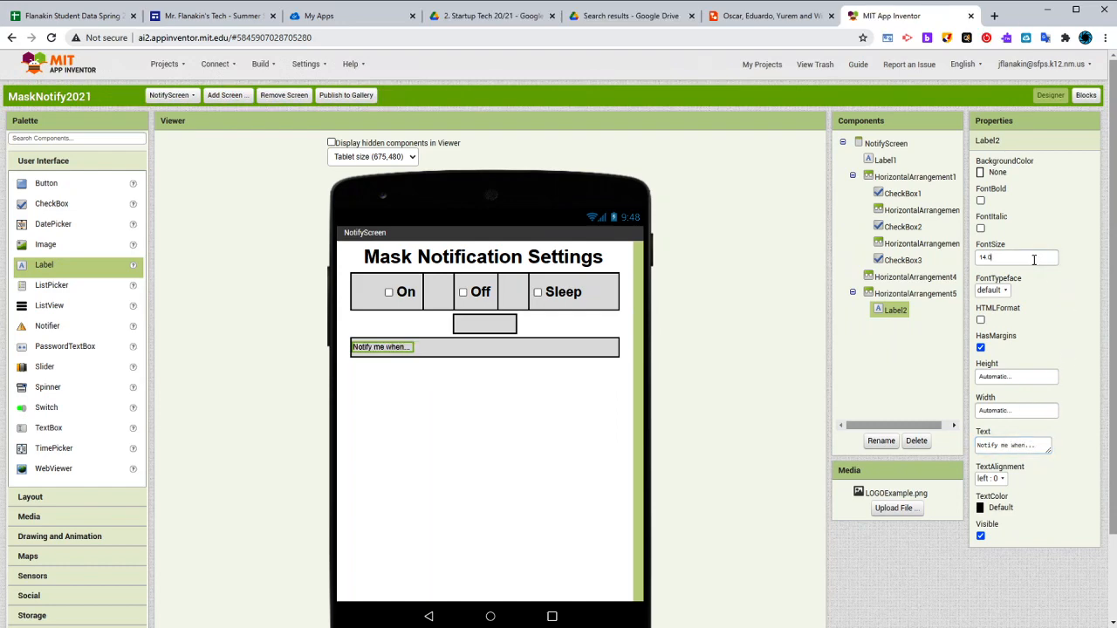
# Set the "Notify me when..." label's font size to 25 and make it bold
pyautogui.click(1033, 257)
pyautogui.write('25')
pyautogui.press('Return')
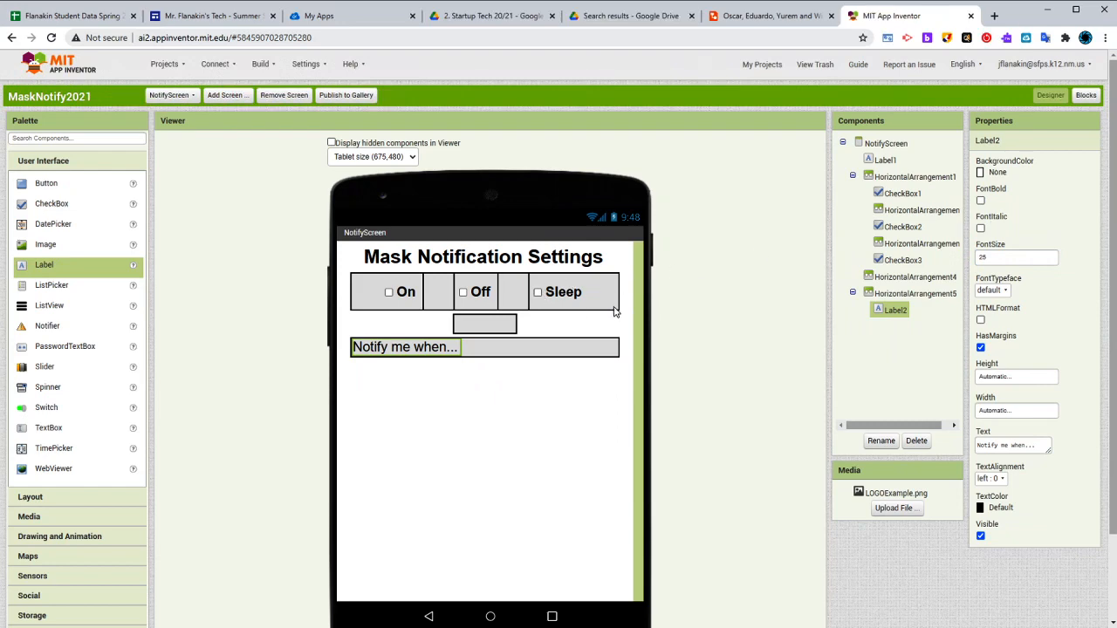
pyautogui.click(980, 200)
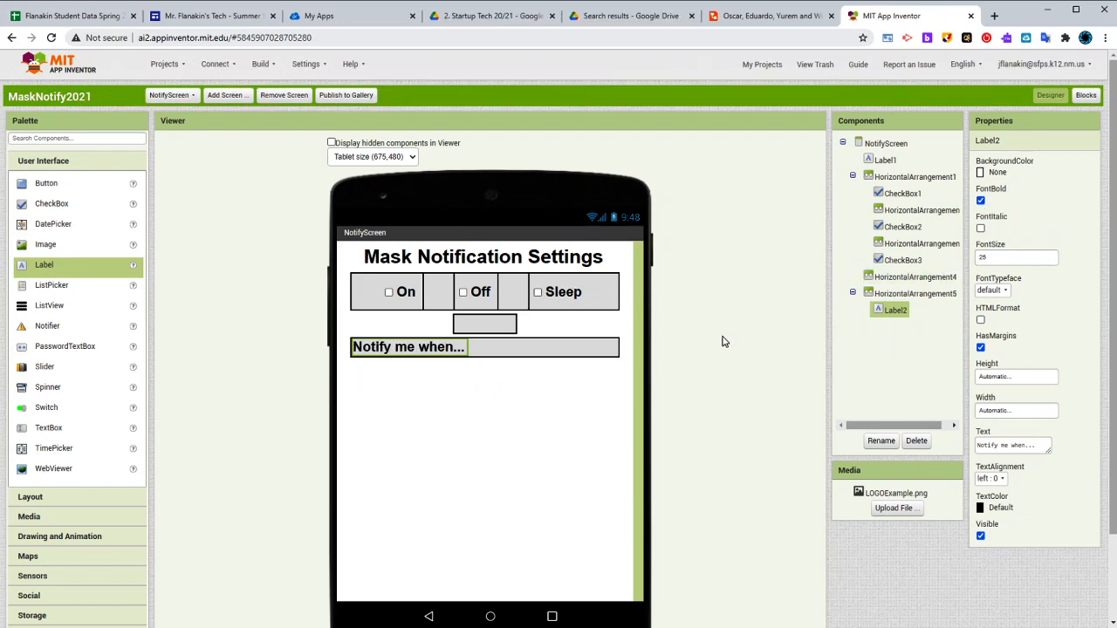
pyautogui.click(548, 395)
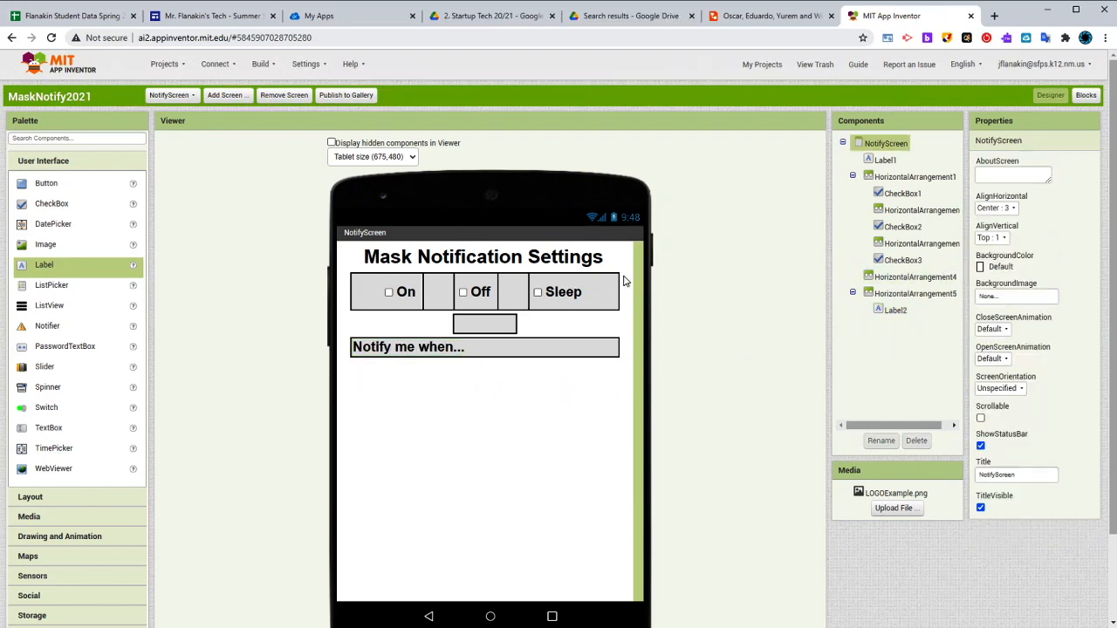
pyautogui.click(610, 298)
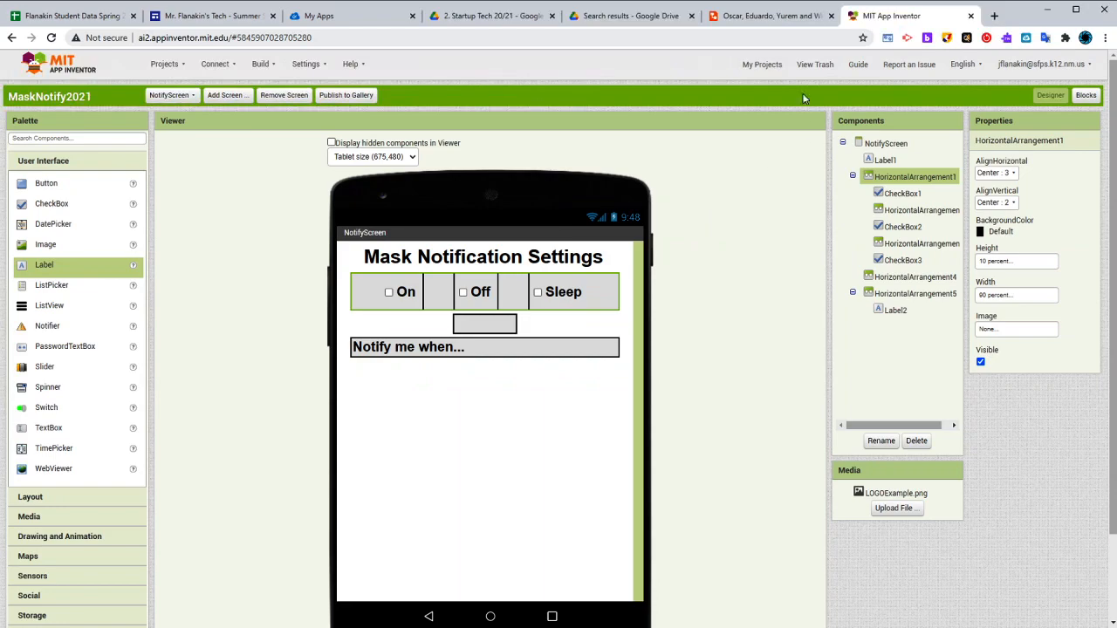
# After consulting the Lucidchart mockup, add a vertical arrangement below the "Notify me when..." row in App Inventor and set its width to 90 percent
pyautogui.click(773, 16)
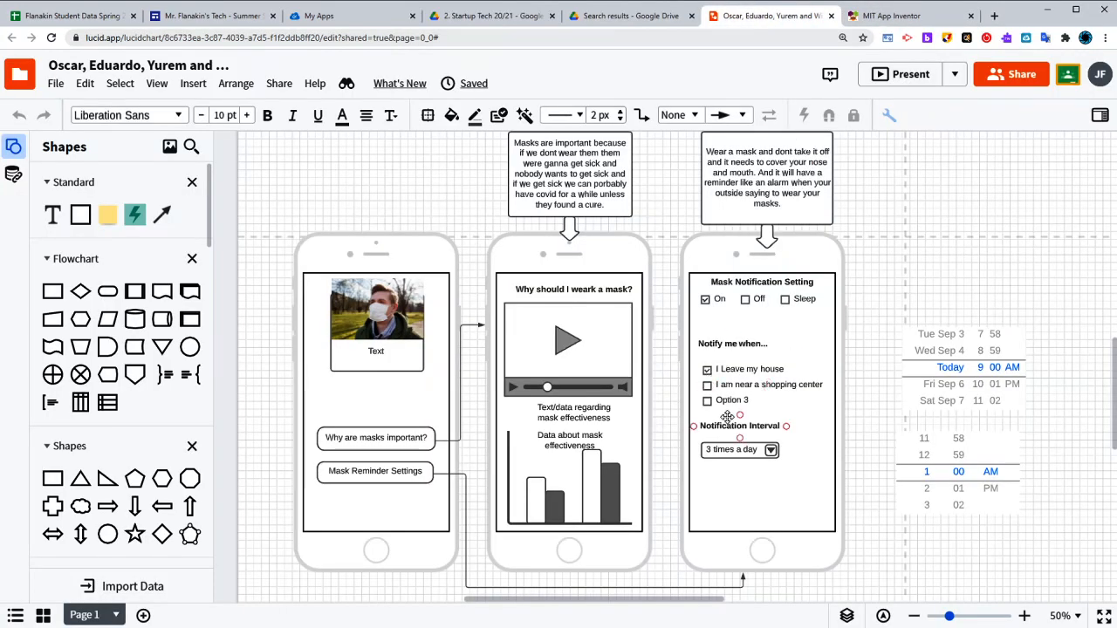
pyautogui.click(881, 15)
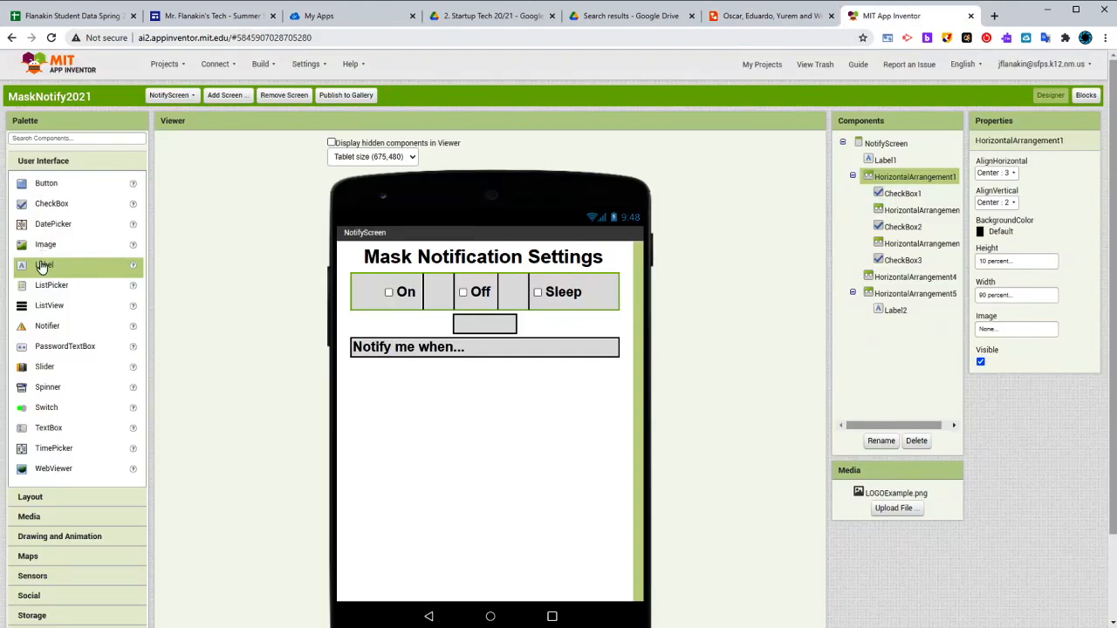
pyautogui.click(67, 499)
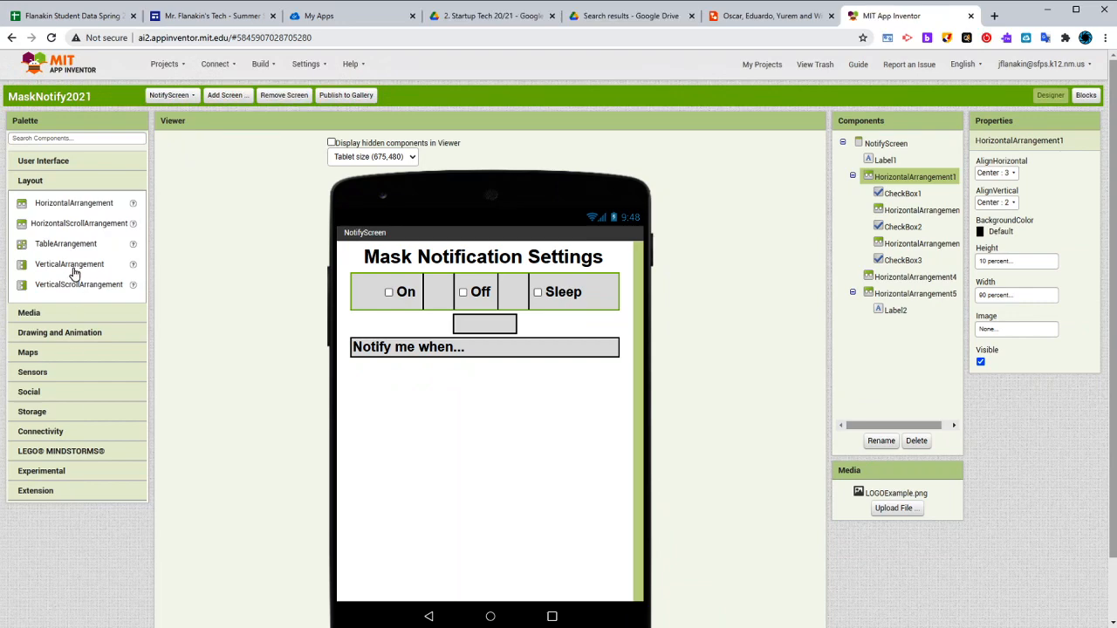
pyautogui.moveTo(74, 271); pyautogui.dragTo(521, 411)
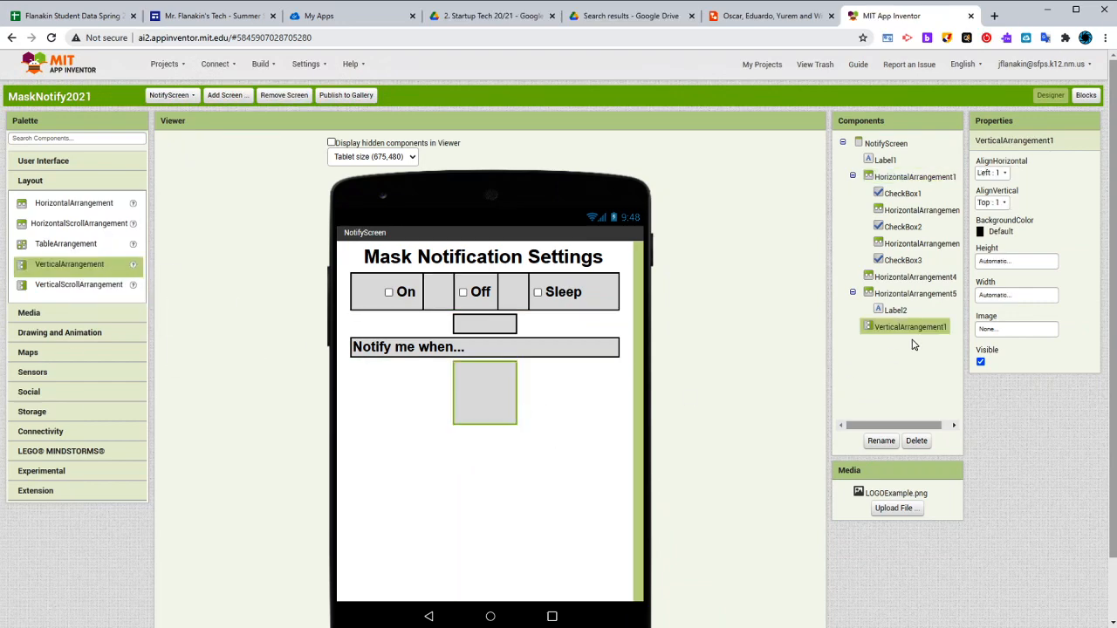
pyautogui.click(996, 262)
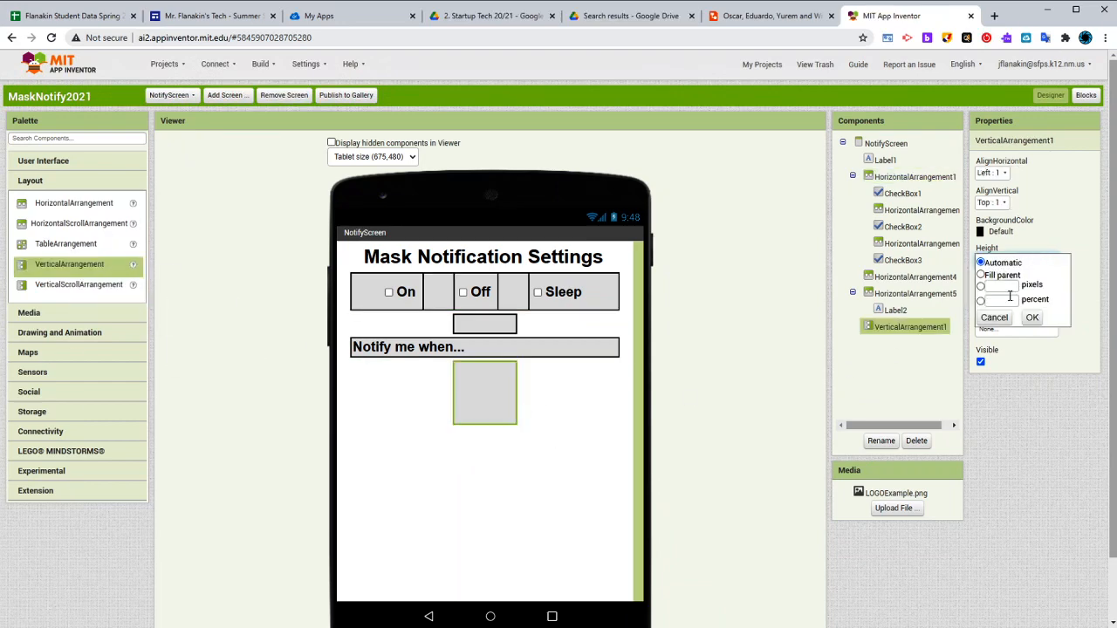
pyautogui.click(1040, 241)
pyautogui.click(1005, 296)
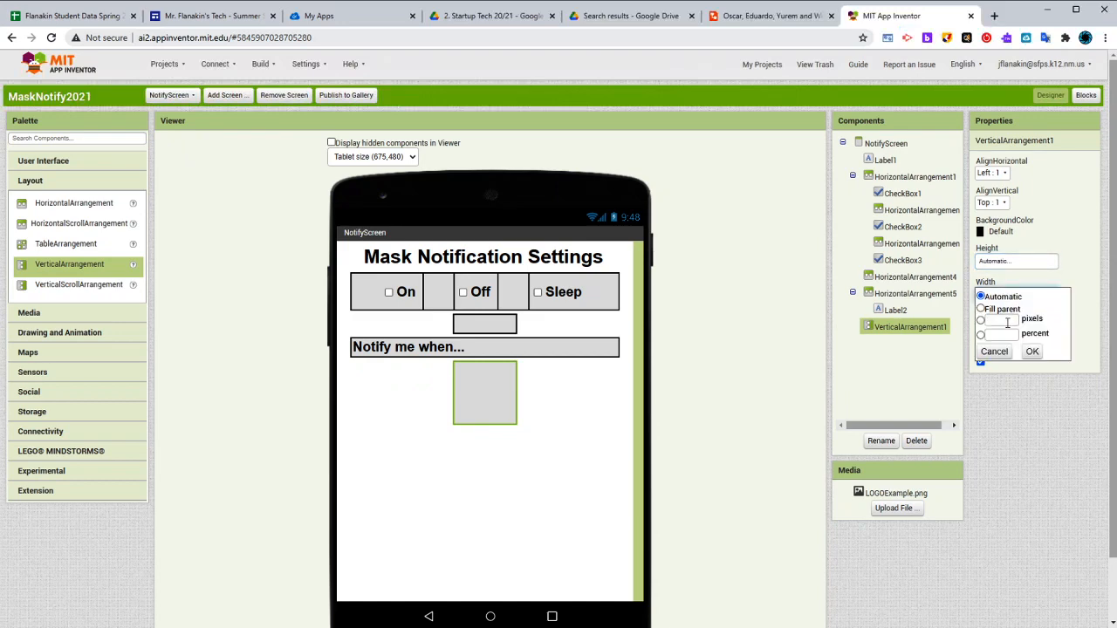
pyautogui.click(1005, 333)
pyautogui.write('80')
pyautogui.click(1031, 352)
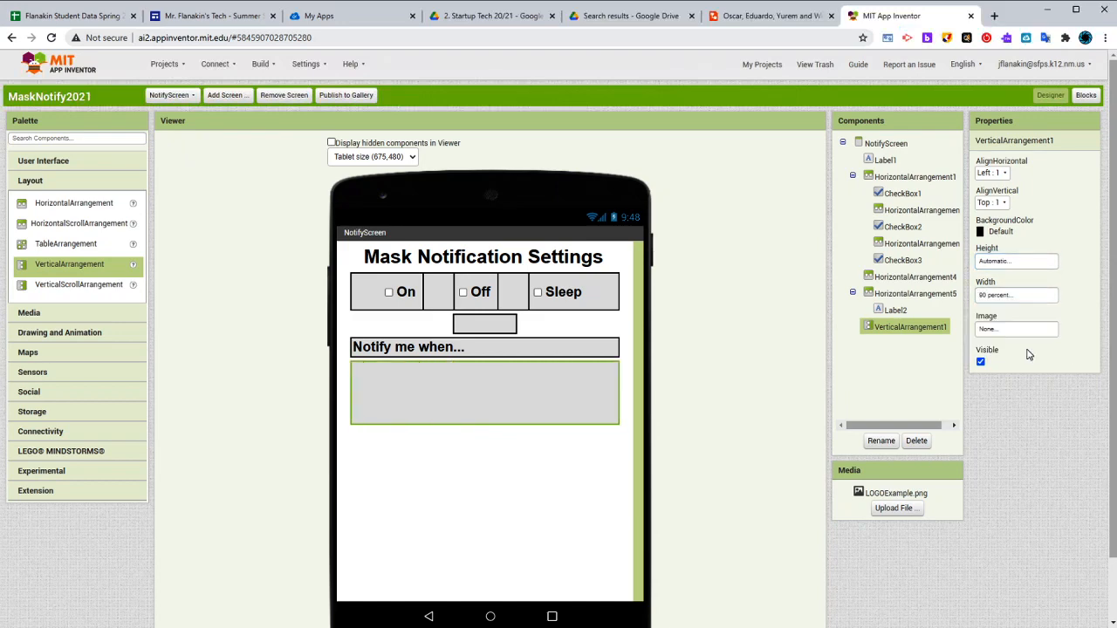
# Add two checkboxes inside the vertical arrangement below the "Notify me when..." row
pyautogui.click(46, 159)
pyautogui.moveTo(39, 202); pyautogui.dragTo(445, 412)
pyautogui.moveTo(64, 209); pyautogui.dragTo(400, 375)
# After checking the wording in the Lucidchart mockup, set the upper new checkbox's text to "I Leave my house" in App Inventor
pyautogui.click(405, 376)
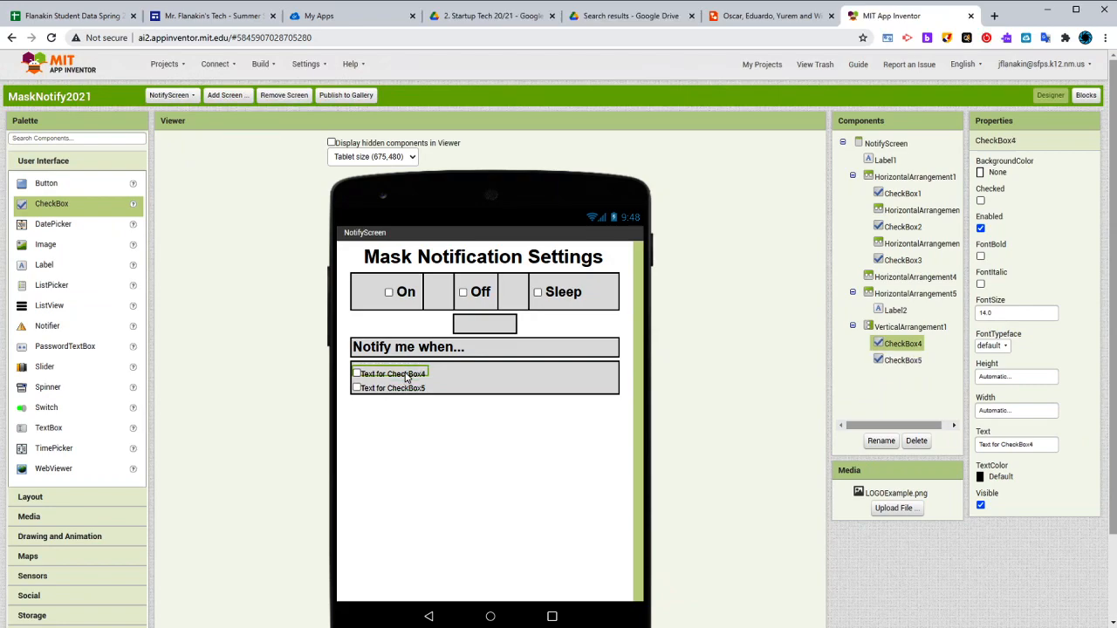
pyautogui.click(744, 16)
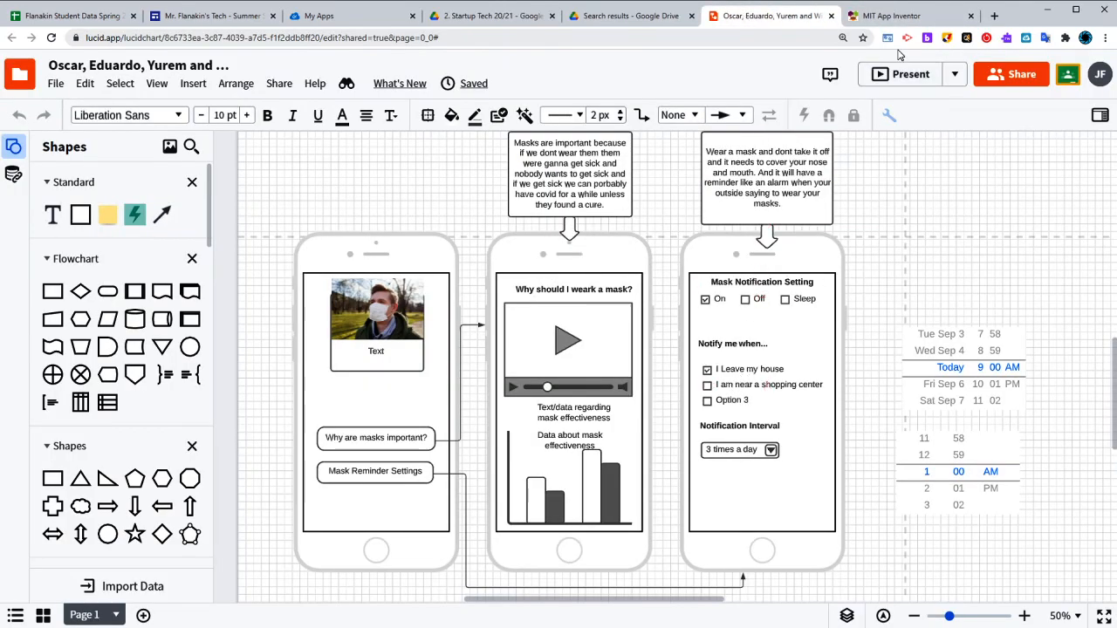
pyautogui.click(907, 23)
pyautogui.tripleClick(1033, 445)
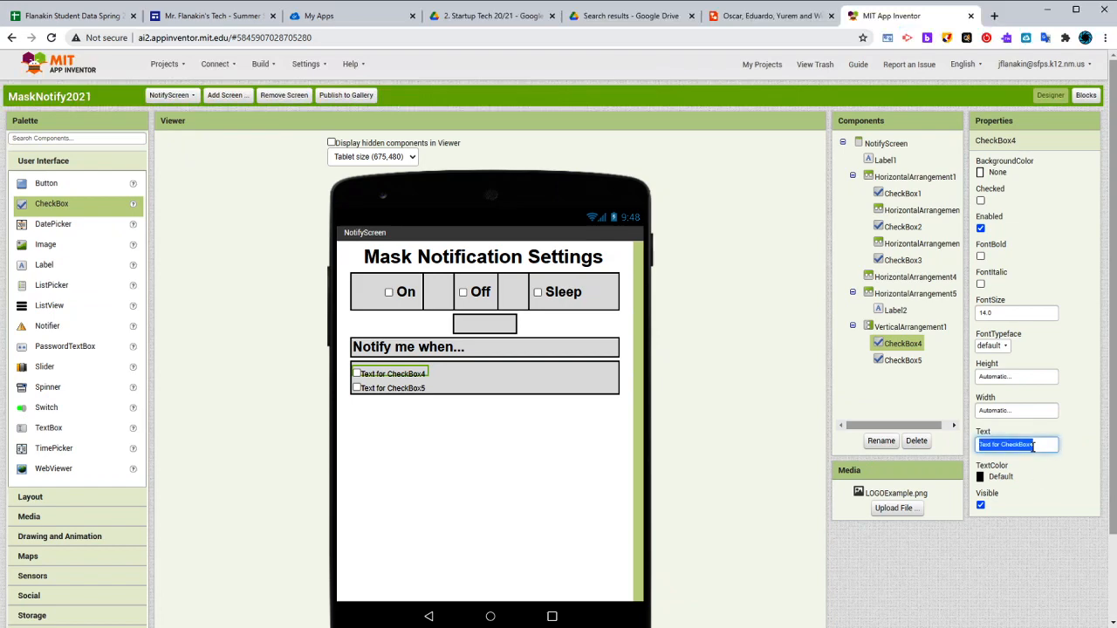
pyautogui.press('BackSpace')
pyautogui.write('eave my hous')
pyautogui.press('Return')
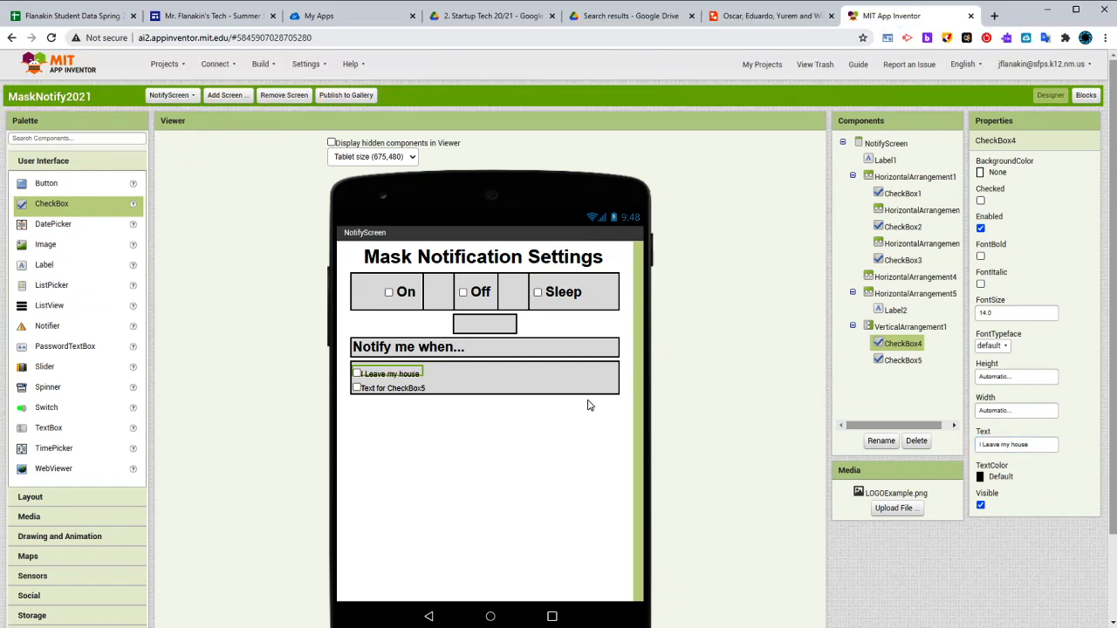
# Set the lower checkbox's text to "When I'm near a shopping center"
pyautogui.click(422, 389)
pyautogui.click(998, 446)
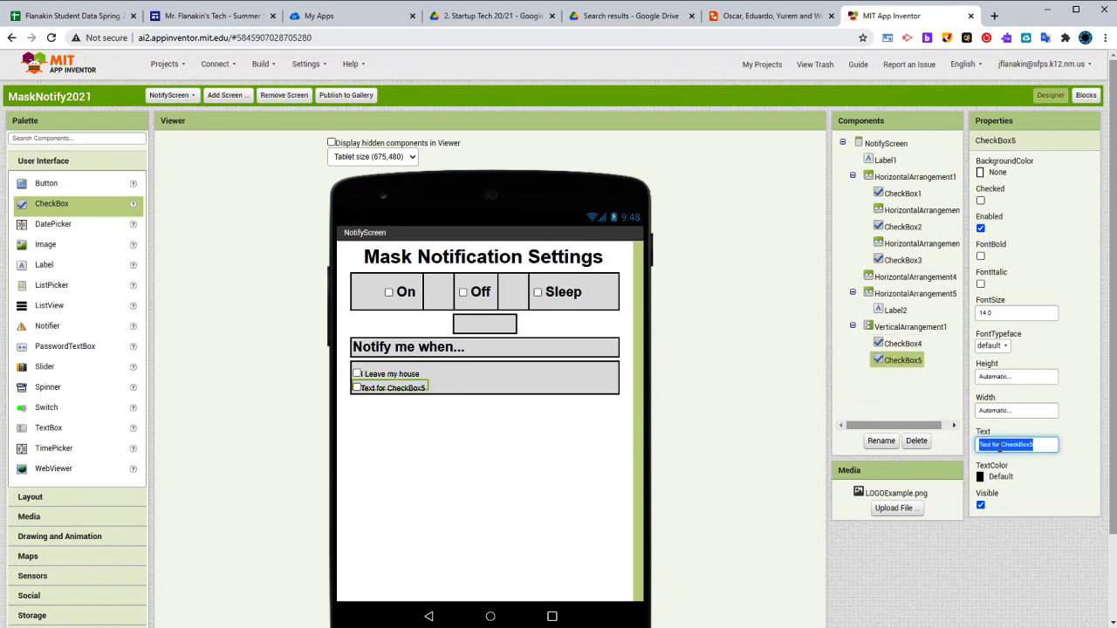
pyautogui.write("When I'm near a")
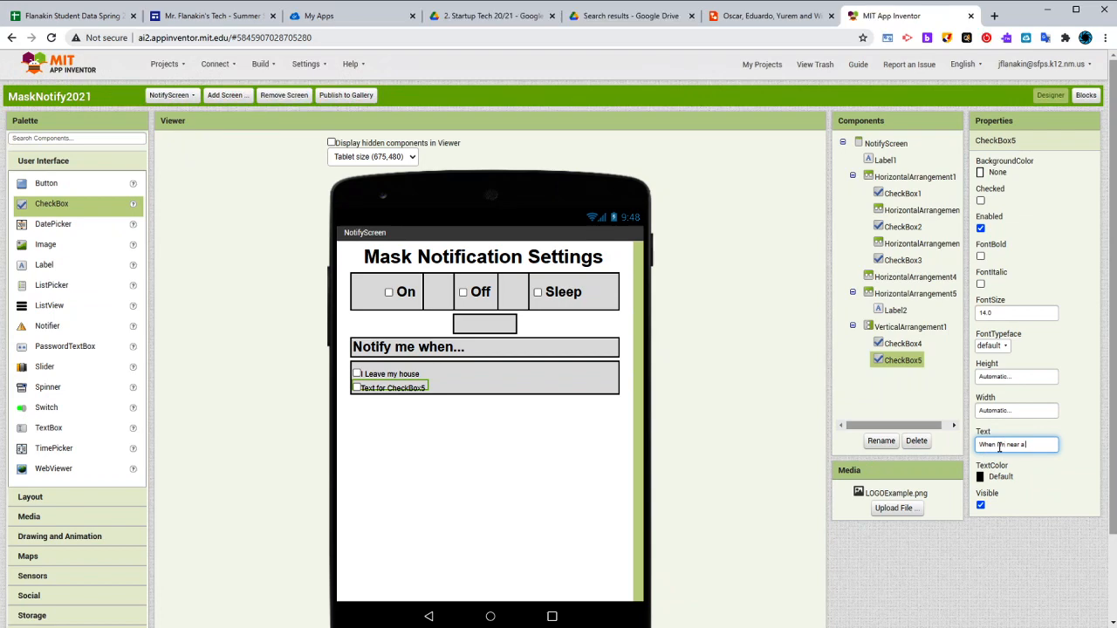
pyautogui.write(' shopping center')
pyautogui.press('Return')
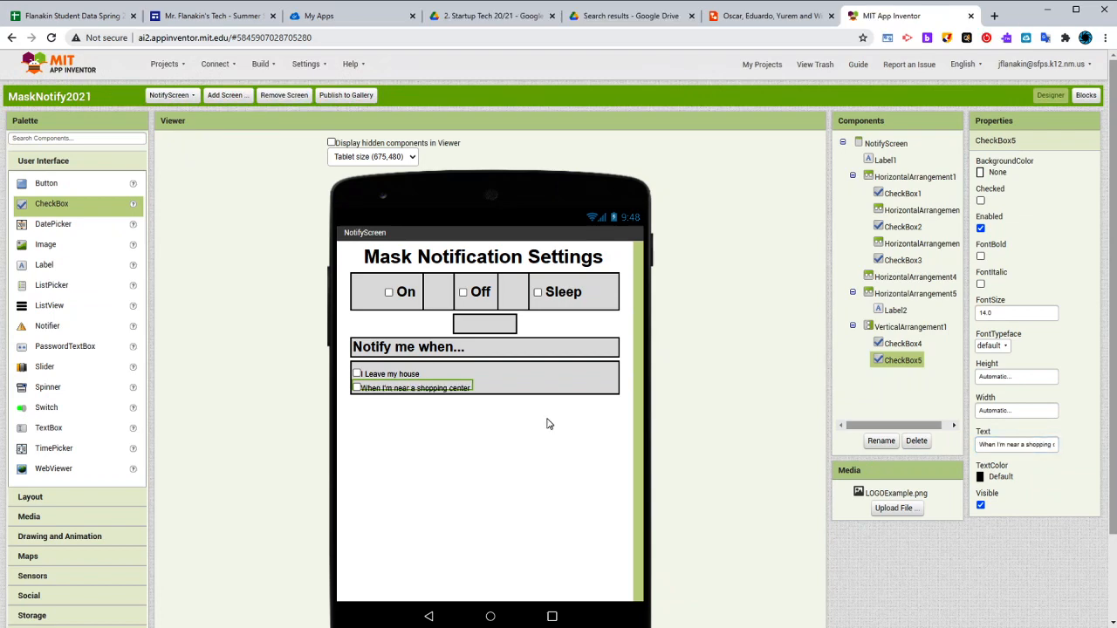
# Change the upper checkbox's text to "I leave my house" with a lowercase "l" and a leading space
pyautogui.click(401, 376)
pyautogui.click(992, 444)
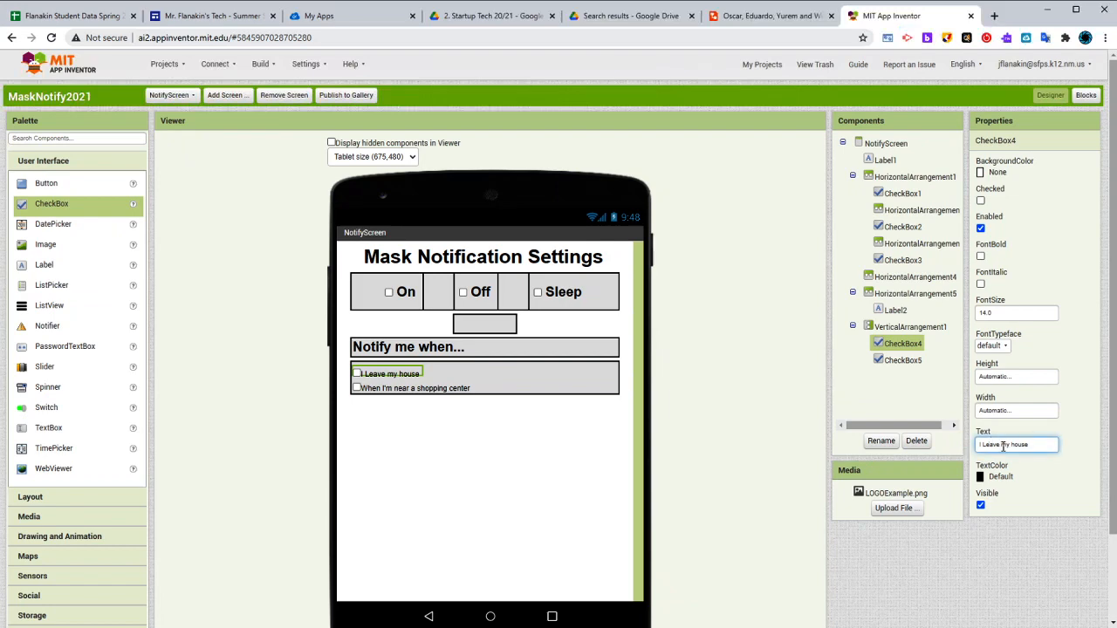
pyautogui.write('I l')
# Add a leading space to the text of the "When I'm near a shopping center" checkbox
pyautogui.click(404, 390)
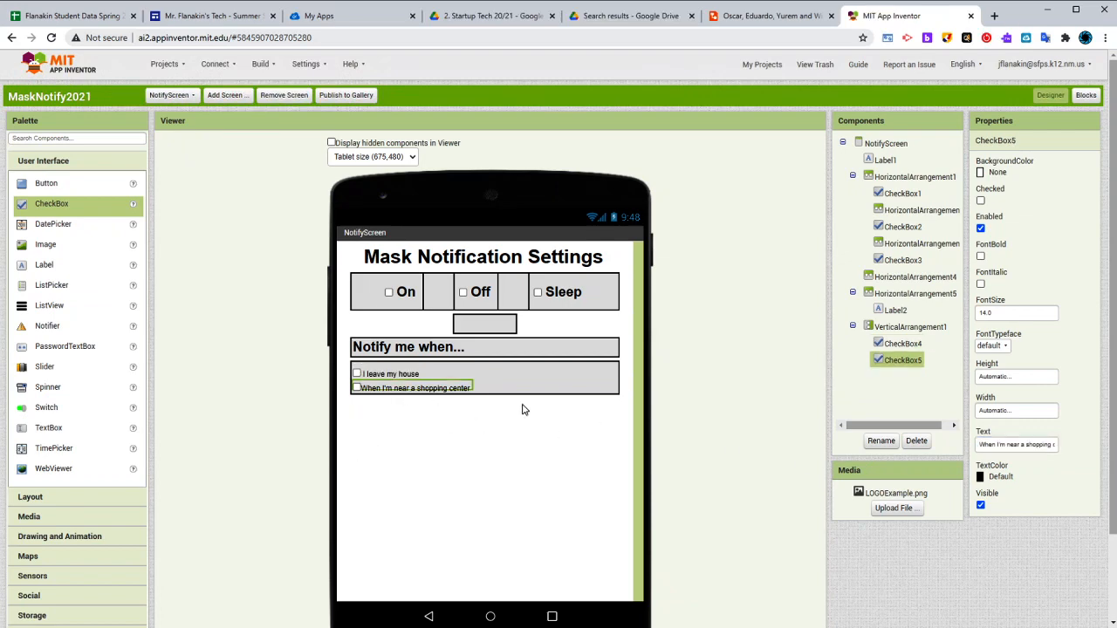
pyautogui.moveTo(1011, 449); pyautogui.dragTo(946, 450)
pyautogui.click(988, 446)
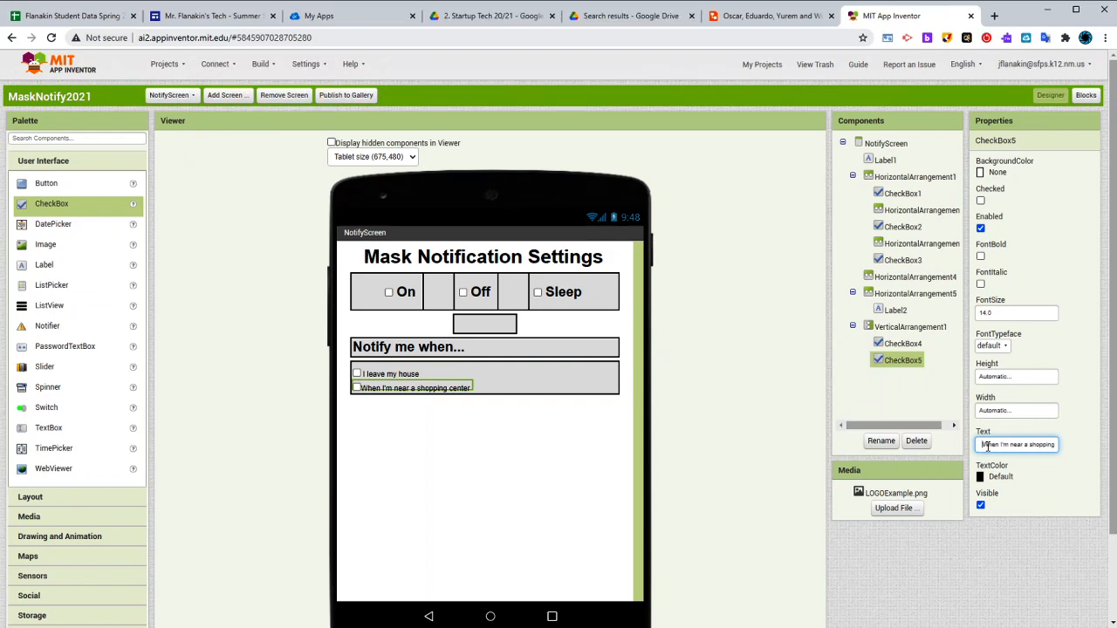
pyautogui.click(744, 399)
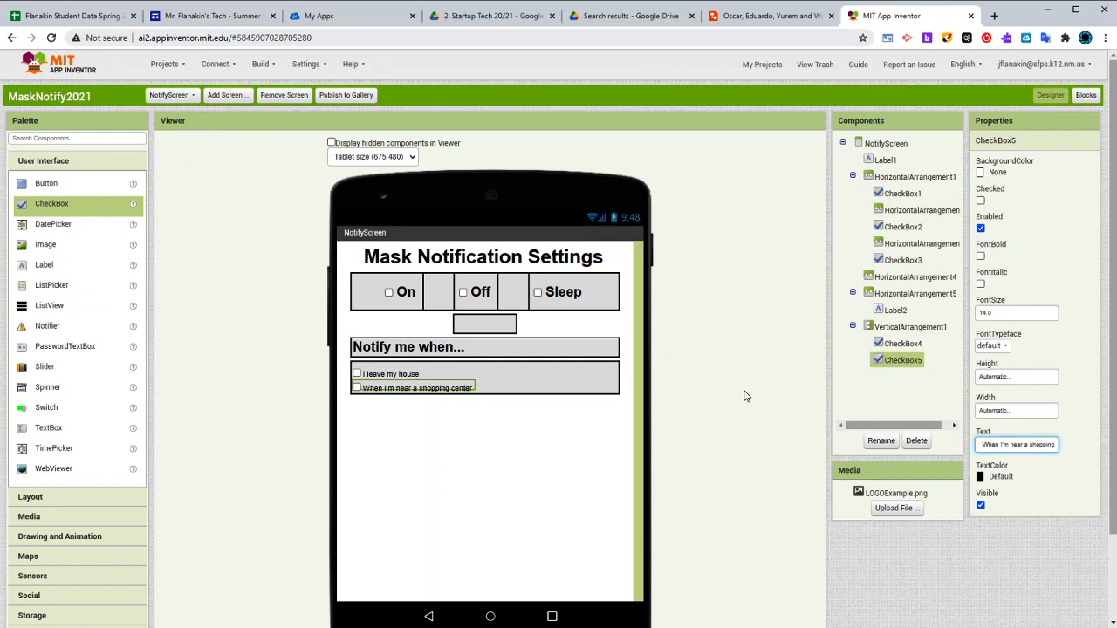
# Set the font size of the "I leave my house" and "When I'm near a shopping center" checkboxes to 25
pyautogui.click(392, 375)
pyautogui.moveTo(994, 312); pyautogui.dragTo(961, 310)
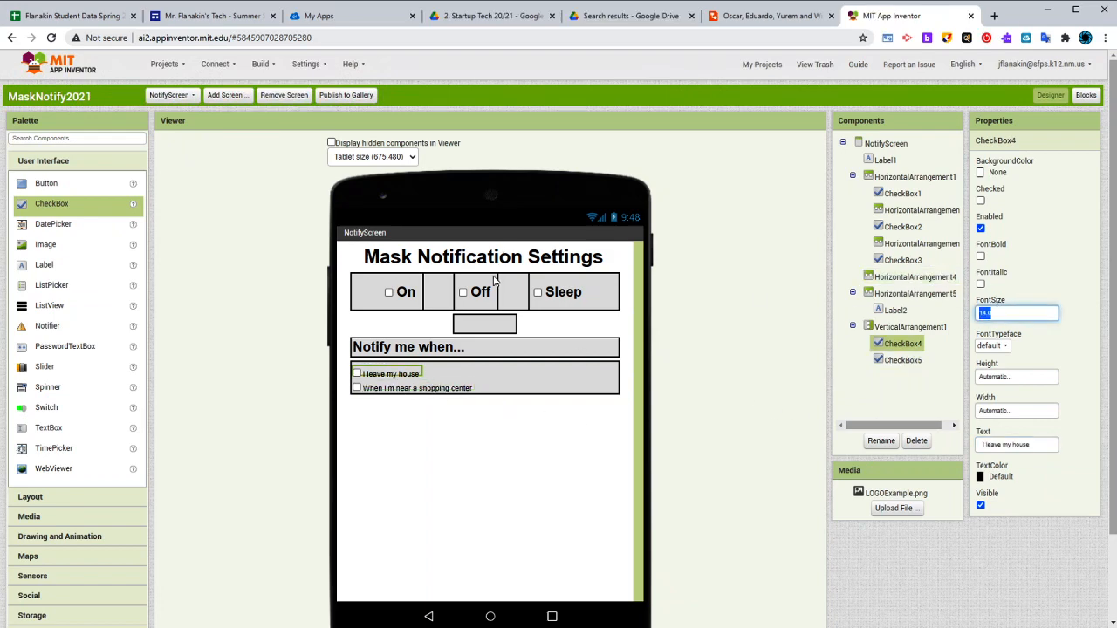
pyautogui.click(482, 294)
pyautogui.click(406, 376)
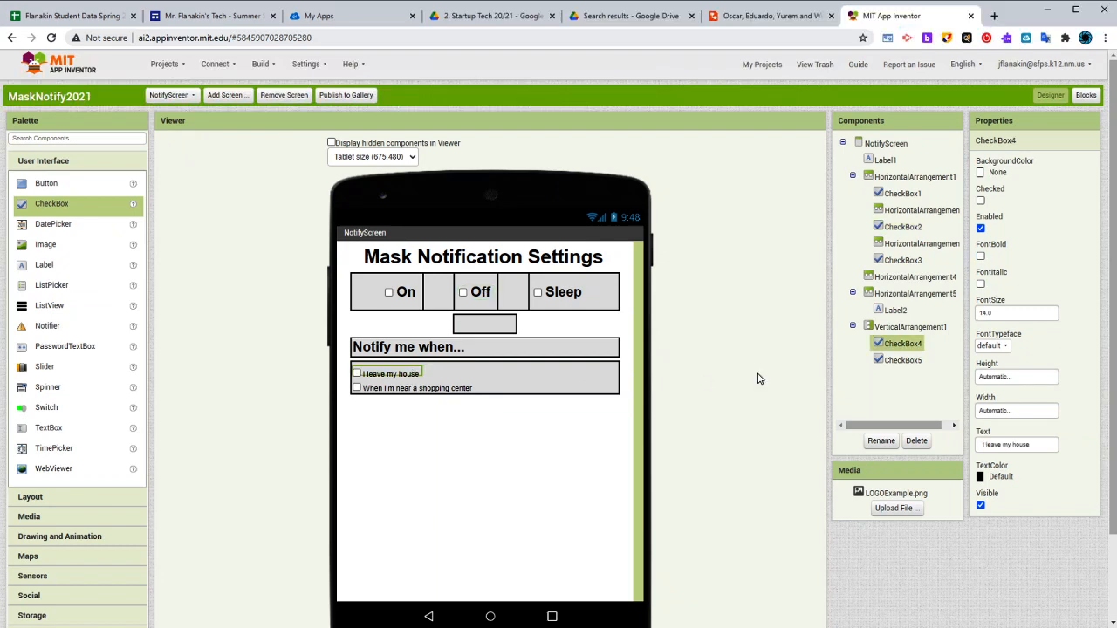
pyautogui.click(1000, 313)
pyautogui.write('25')
pyautogui.press('Return')
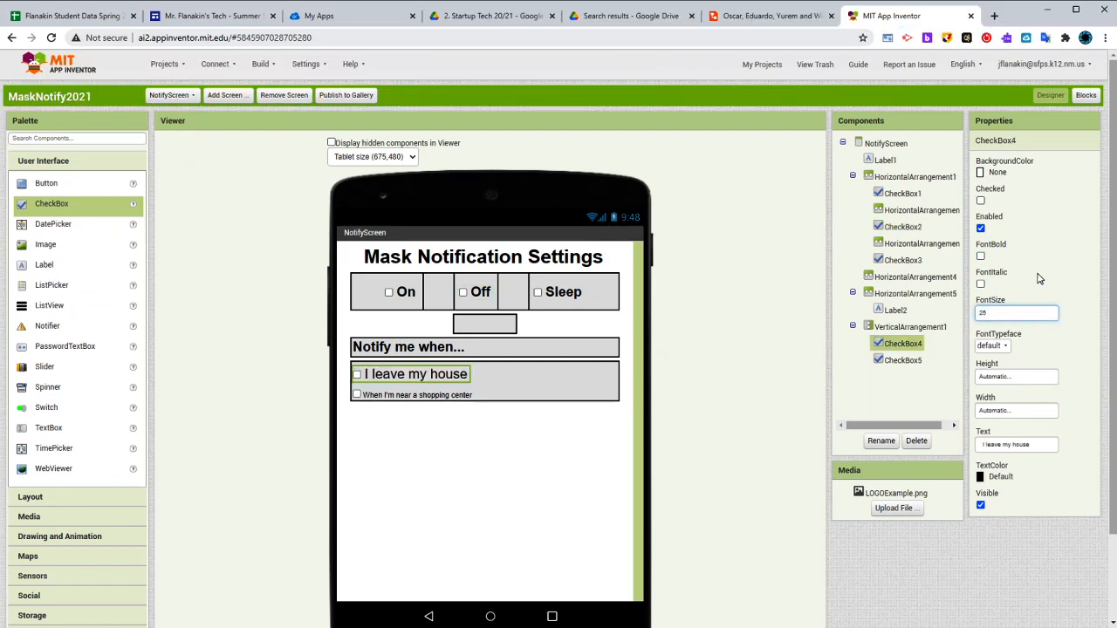
pyautogui.click(903, 359)
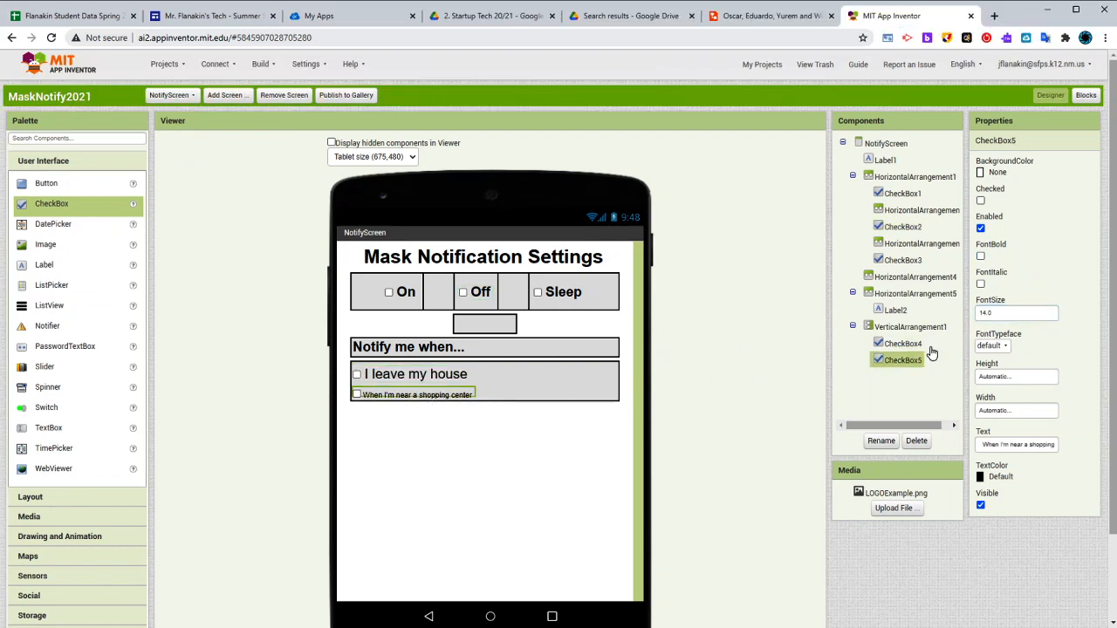
pyautogui.click(993, 313)
pyautogui.write('25')
pyautogui.press('Return')
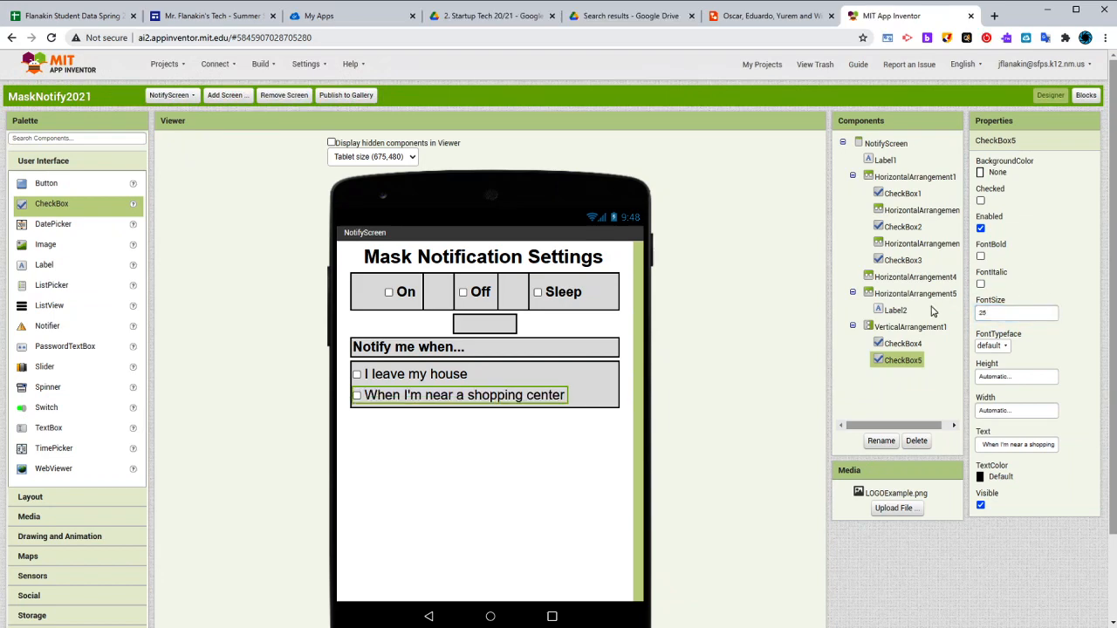
# Compare the "Notify me when..." row and its checkboxes in App Inventor with the notification settings screen in the Lucidchart mockup
pyautogui.click(428, 377)
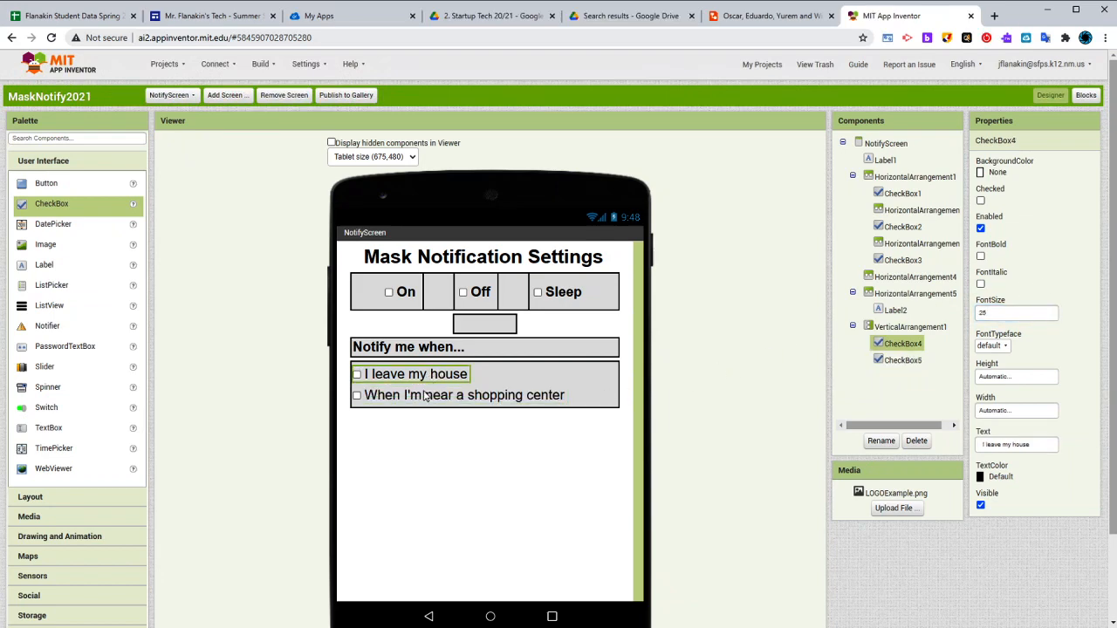
pyautogui.click(425, 397)
pyautogui.click(445, 381)
pyautogui.click(530, 351)
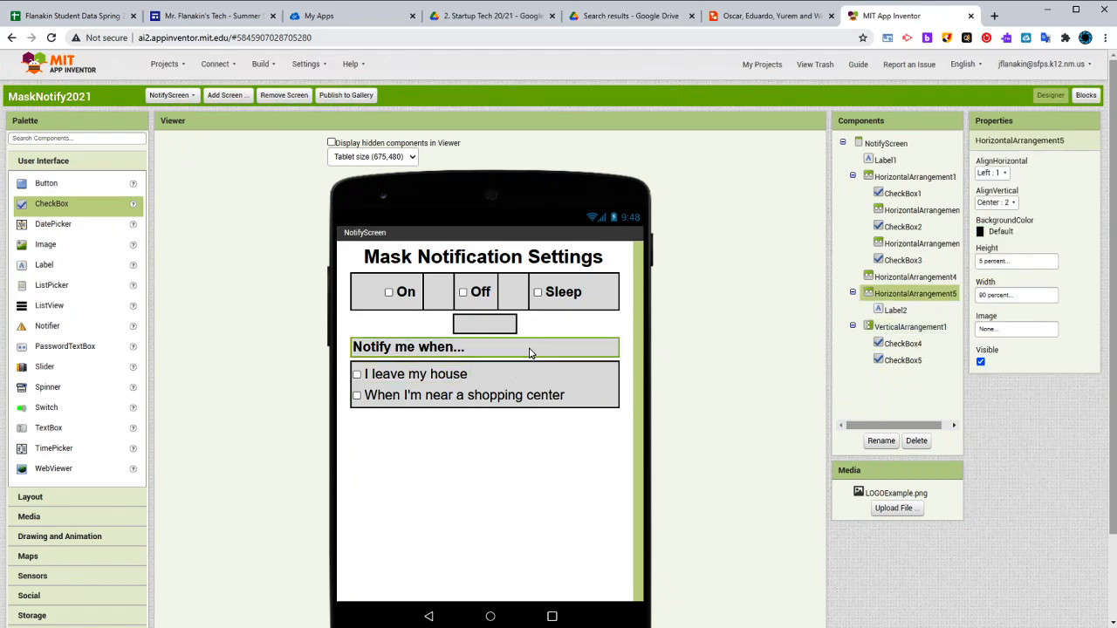
pyautogui.click(740, 25)
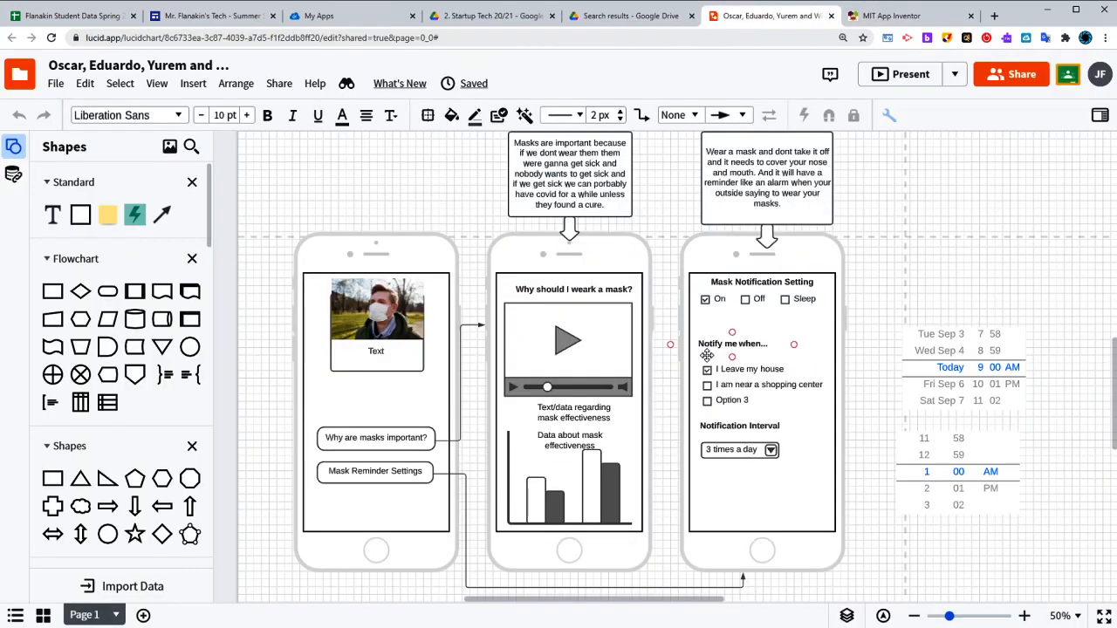
pyautogui.click(890, 16)
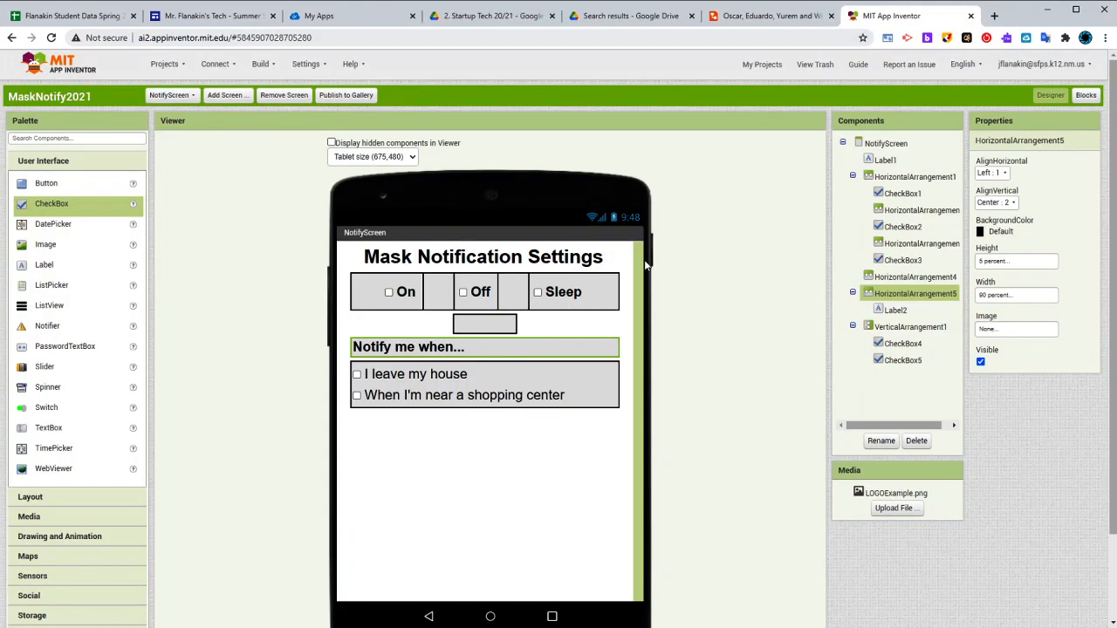
pyautogui.click(561, 403)
pyautogui.click(539, 446)
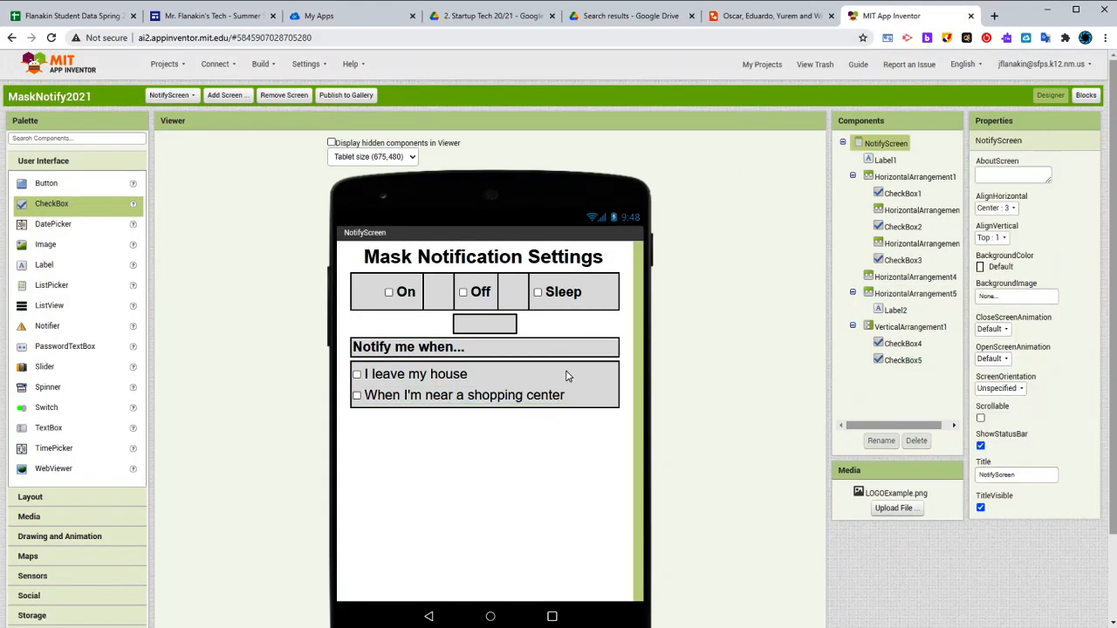
pyautogui.click(782, 18)
pyautogui.click(892, 18)
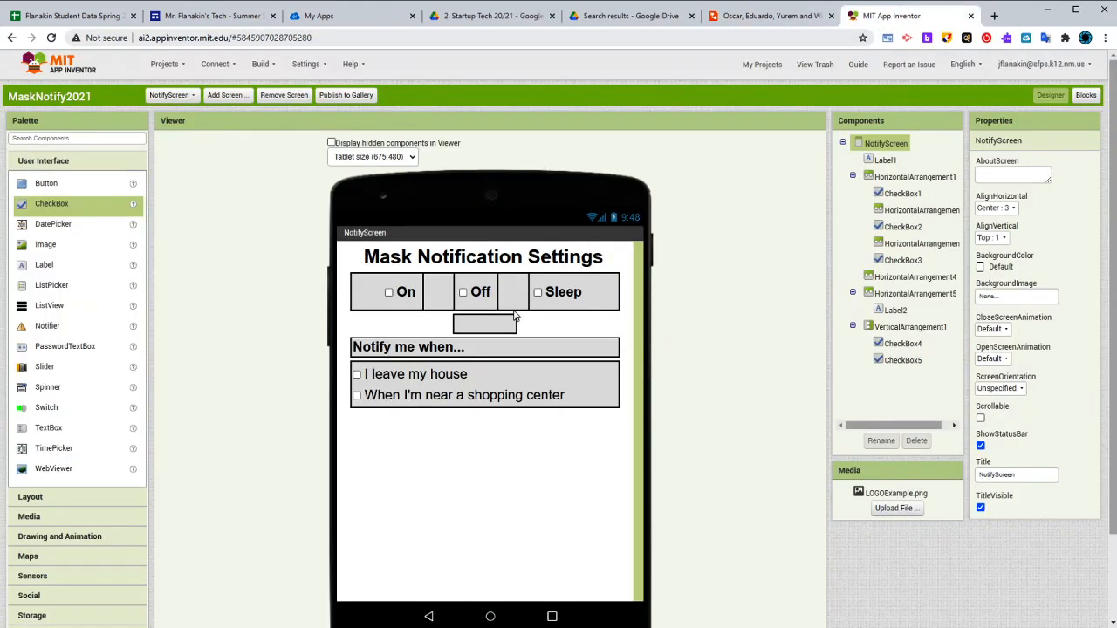
pyautogui.click(540, 352)
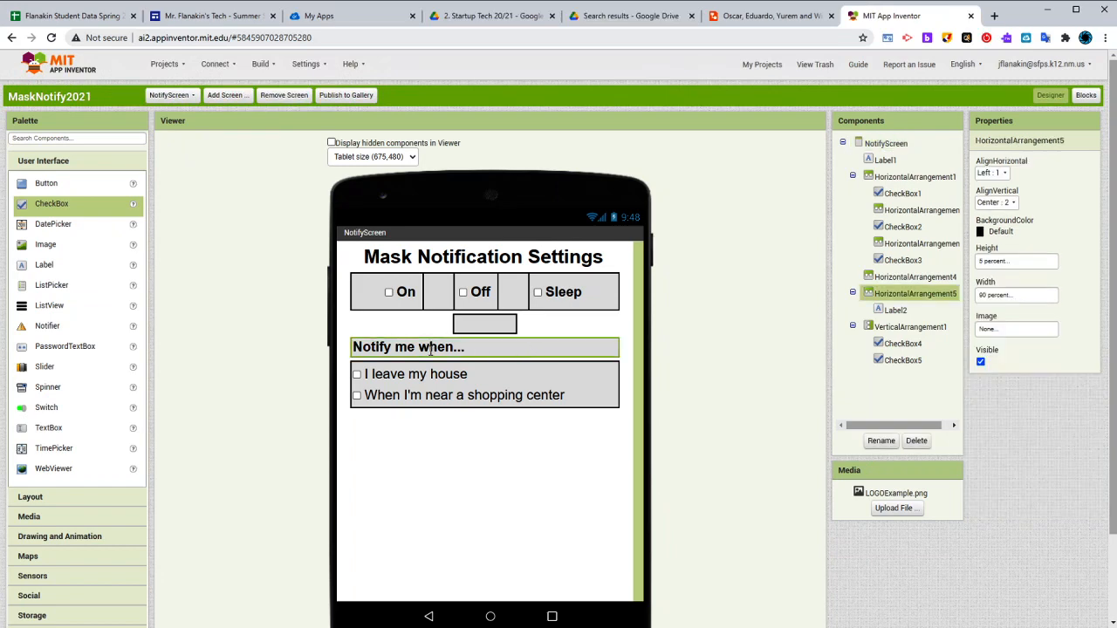
pyautogui.click(462, 350)
pyautogui.click(512, 352)
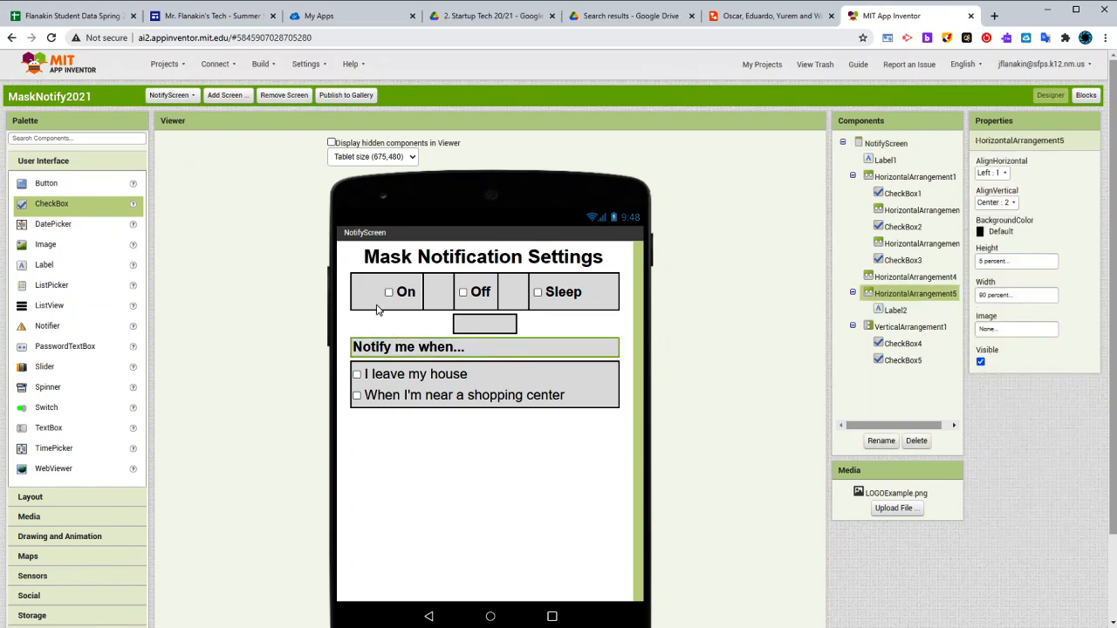
# Add a horizontal arrangement as a spacer below the two-checkbox group and set its height to 5 percent
pyautogui.click(31, 497)
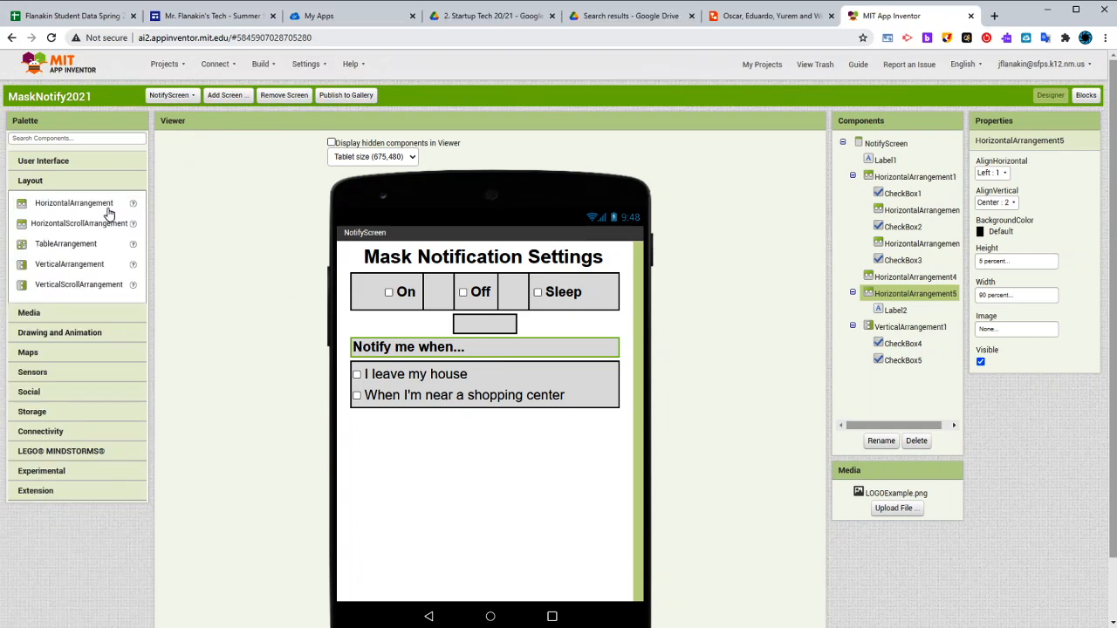
pyautogui.moveTo(105, 206); pyautogui.dragTo(457, 447)
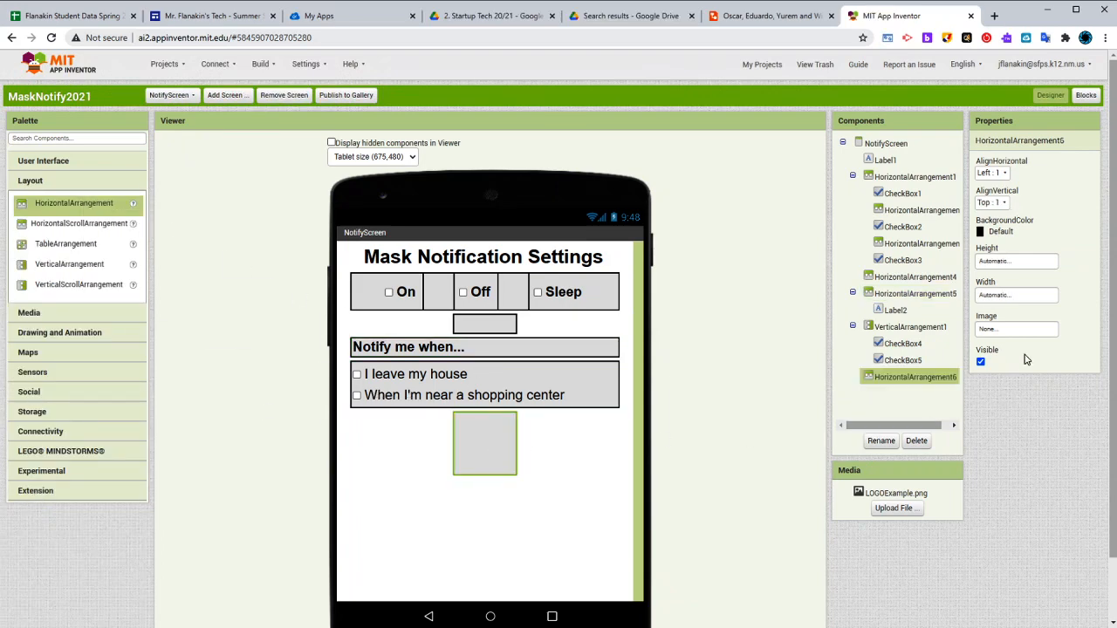
pyautogui.click(1012, 262)
pyautogui.click(1015, 299)
pyautogui.write('5')
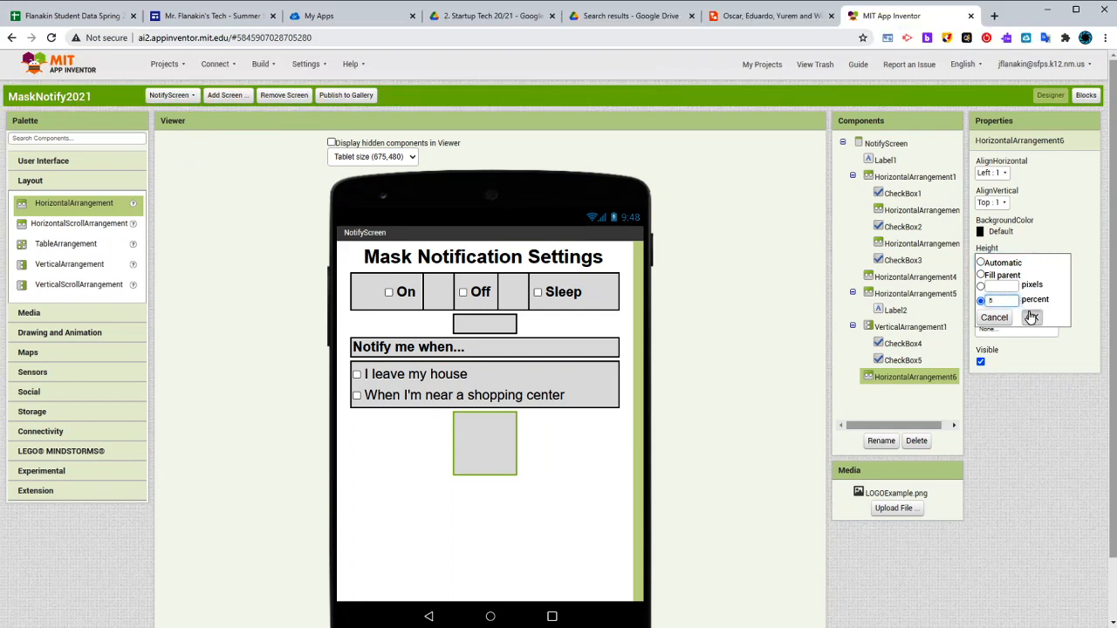
pyautogui.click(1030, 317)
# Add another horizontal arrangement below the new spacer and set its width to 90 percent
pyautogui.moveTo(38, 215); pyautogui.dragTo(550, 457)
pyautogui.click(1009, 299)
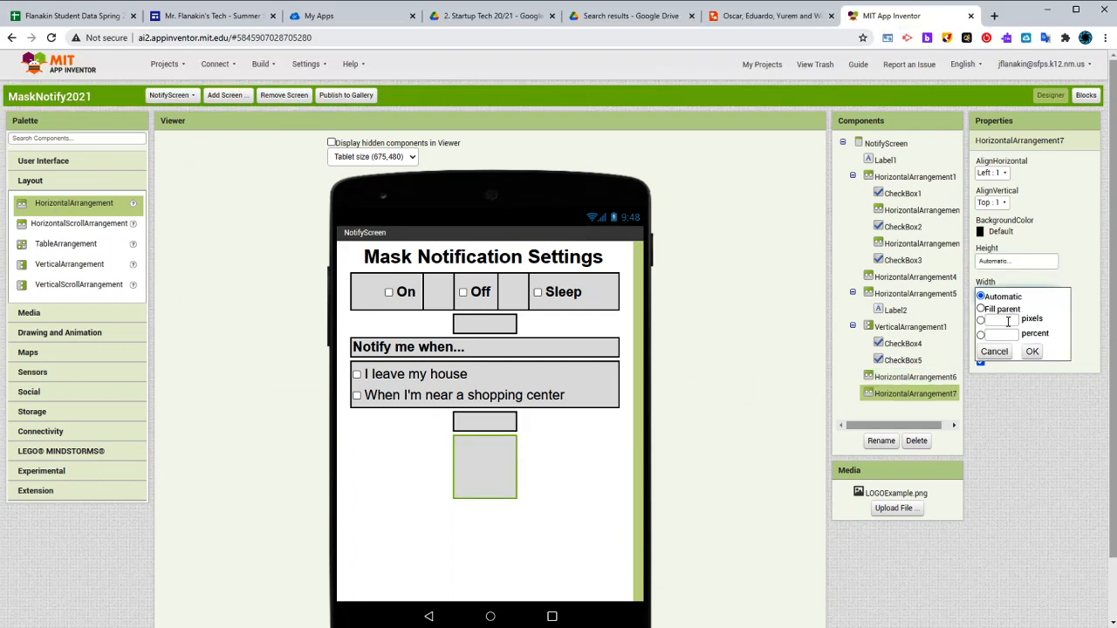
pyautogui.click(1000, 335)
pyautogui.write('80')
pyautogui.click(1033, 351)
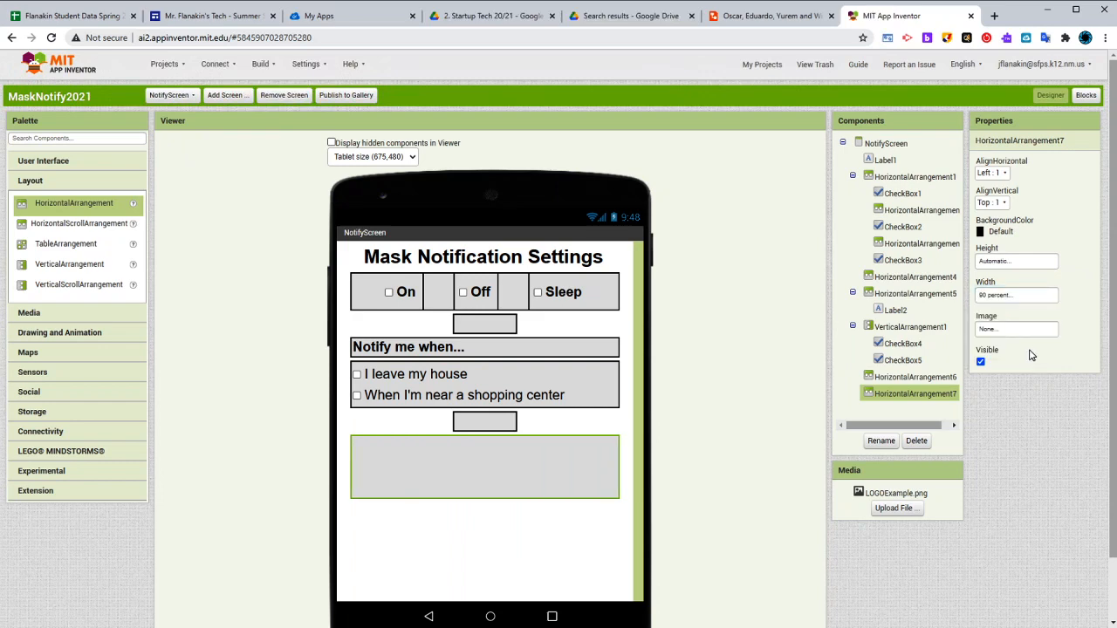
# After checking the "Notify me when..." row's dimensions, set the lowest horizontal arrangement's height to 5 percent
pyautogui.click(611, 354)
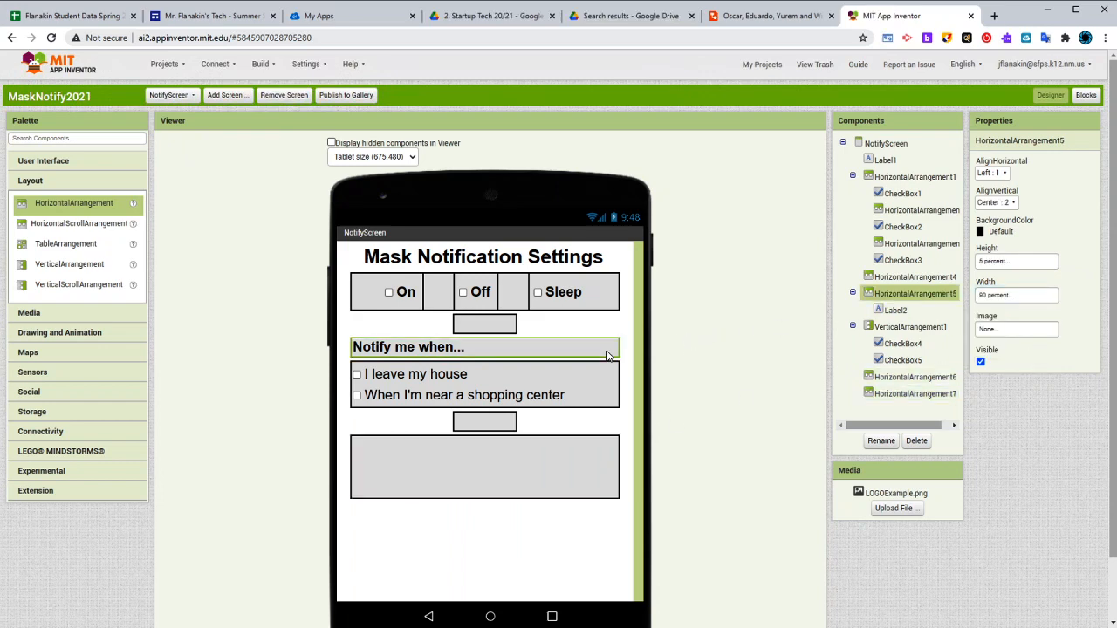
pyautogui.click(604, 449)
pyautogui.click(1013, 260)
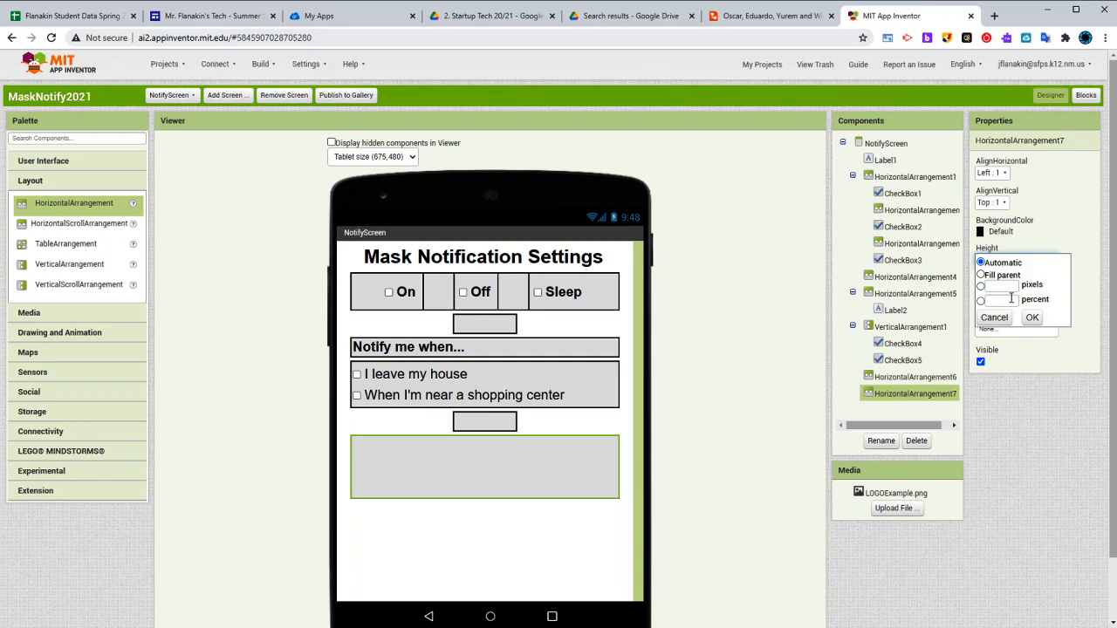
pyautogui.click(1000, 300)
pyautogui.write('5')
pyautogui.click(1030, 316)
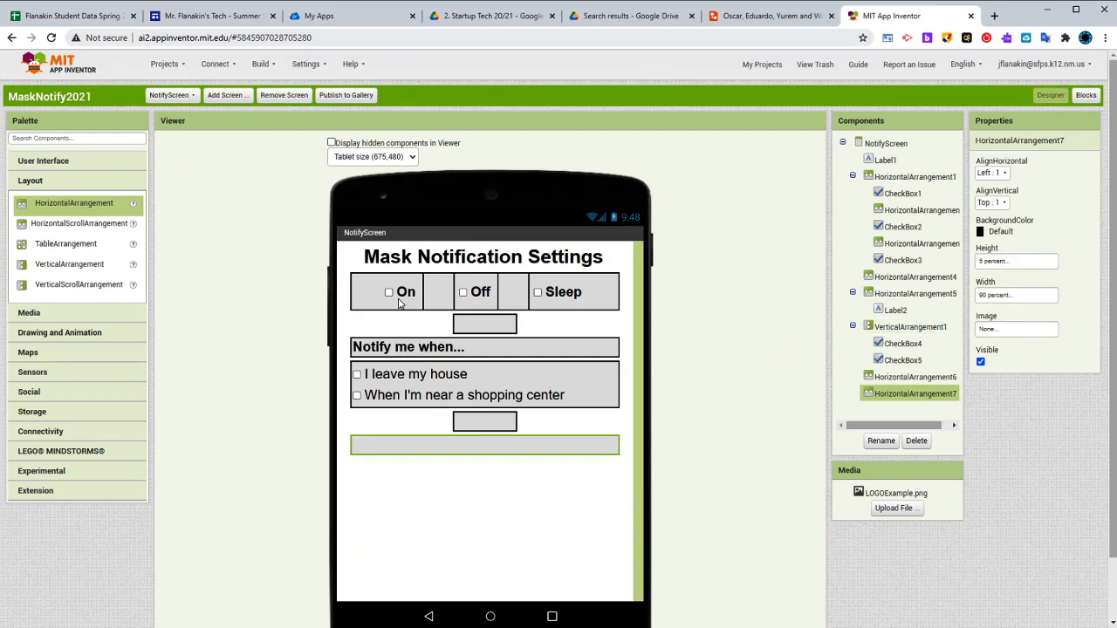
# After consulting the Lucidchart mockup, add a label inside the lowest horizontal arrangement in App Inventor and set its text to "Notification Interval"
pyautogui.click(797, 29)
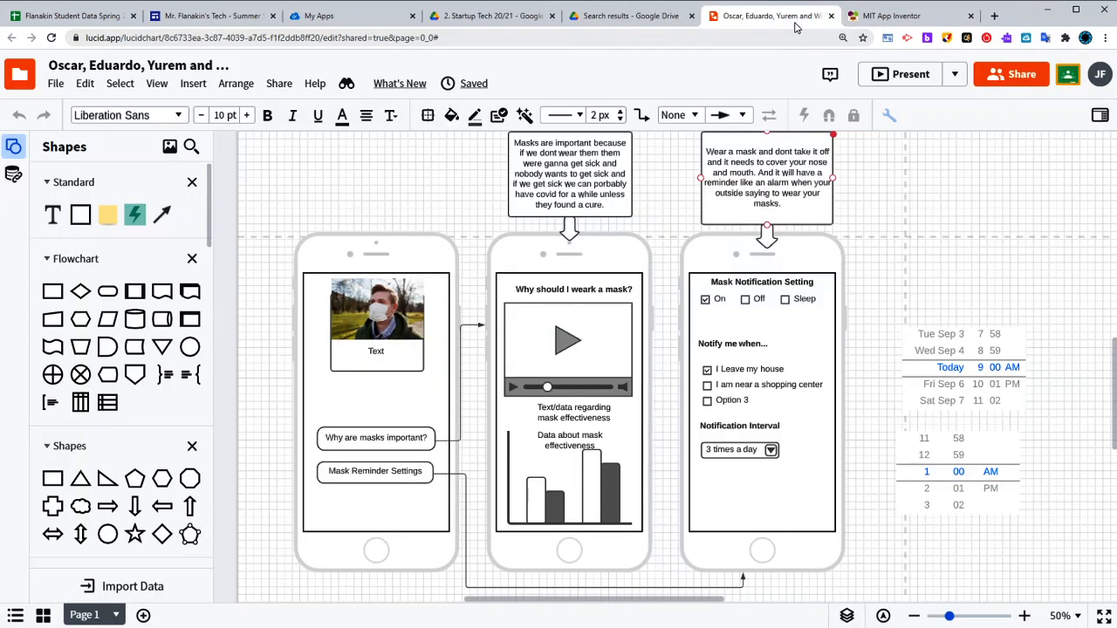
pyautogui.click(890, 16)
pyautogui.click(61, 163)
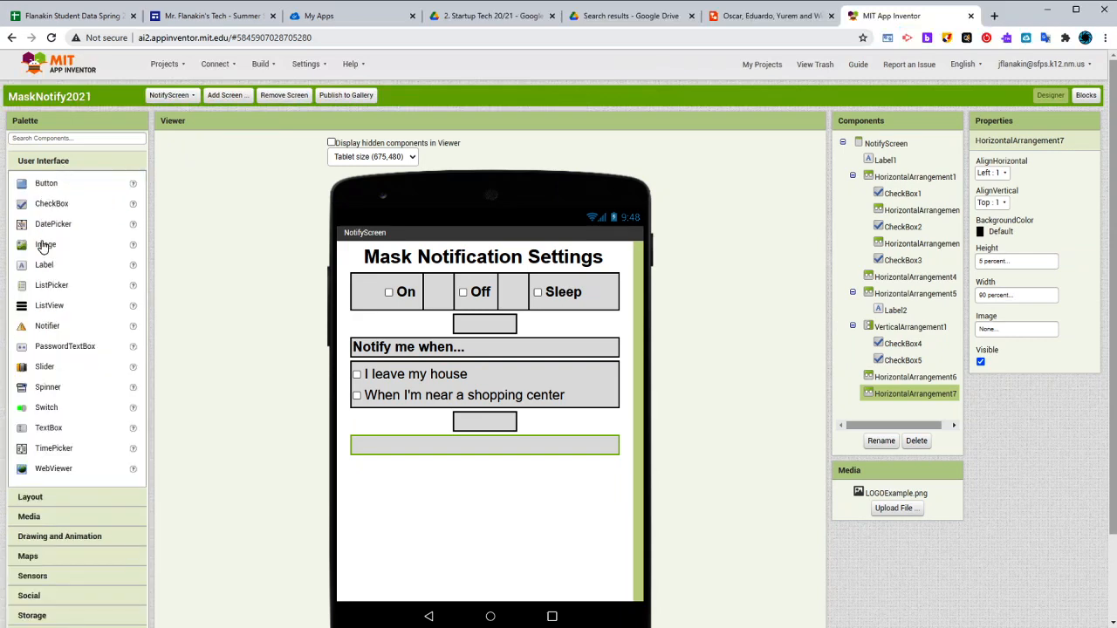
pyautogui.moveTo(43, 266); pyautogui.dragTo(471, 445)
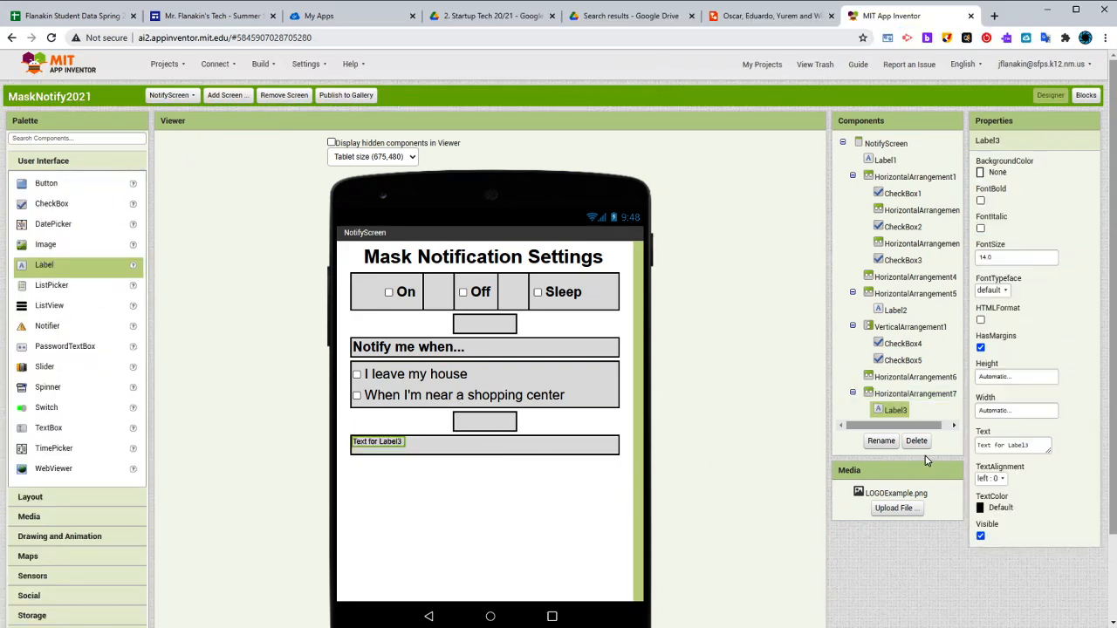
pyautogui.click(1021, 445)
pyautogui.write('Notification Int')
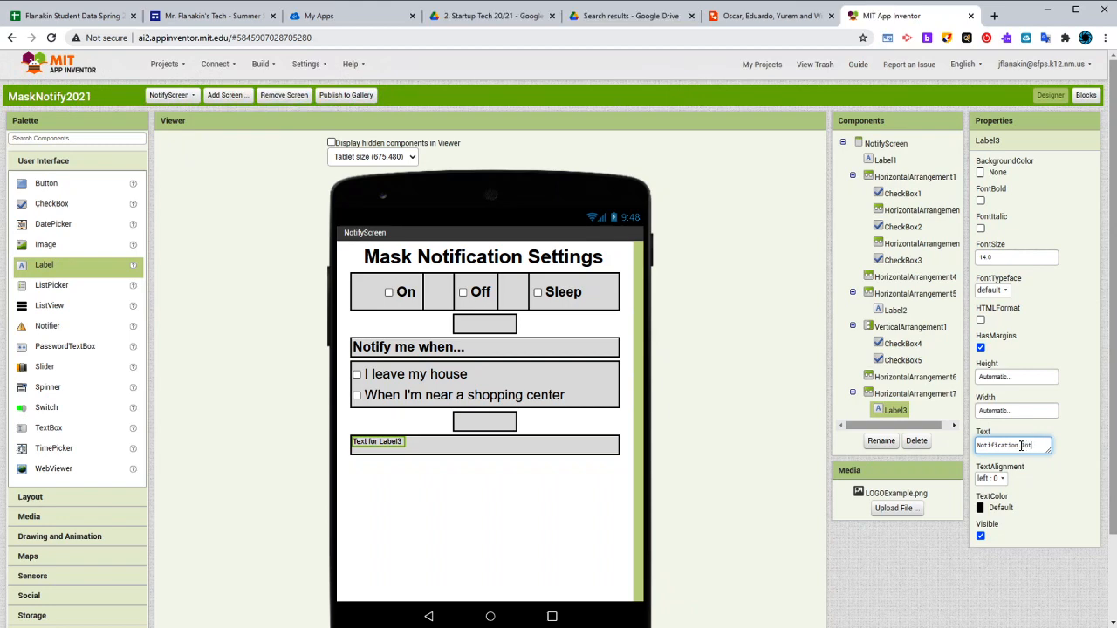
pyautogui.write('erval')
pyautogui.press('Return')
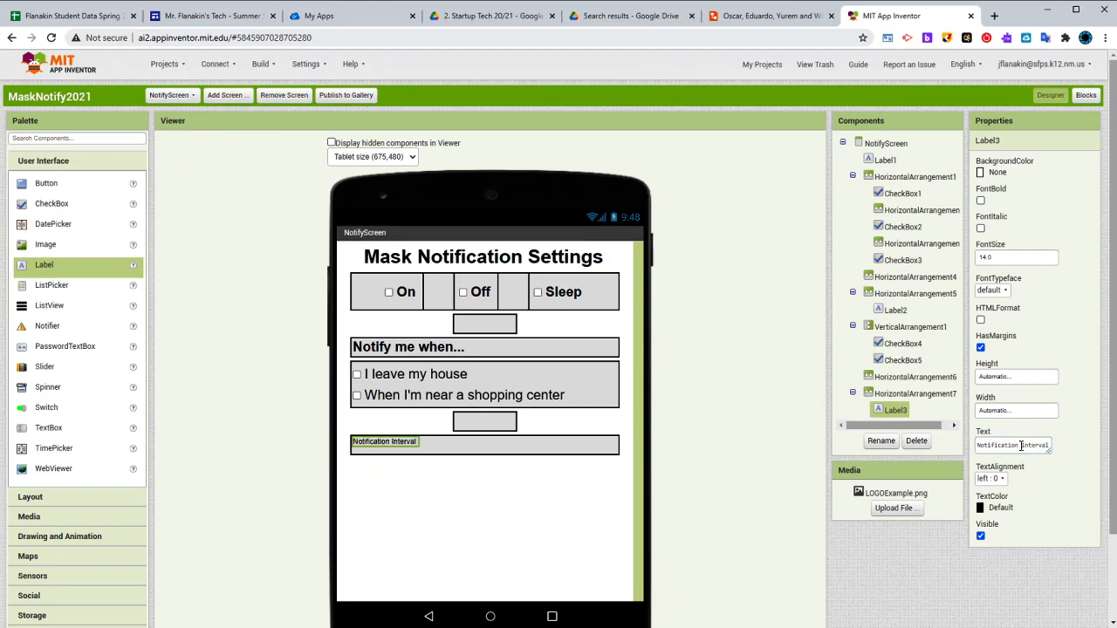
# After checking the "Notify me when..." row's alignment, set the "Notification Interval" arrangement's vertical alignment to Center
pyautogui.click(432, 346)
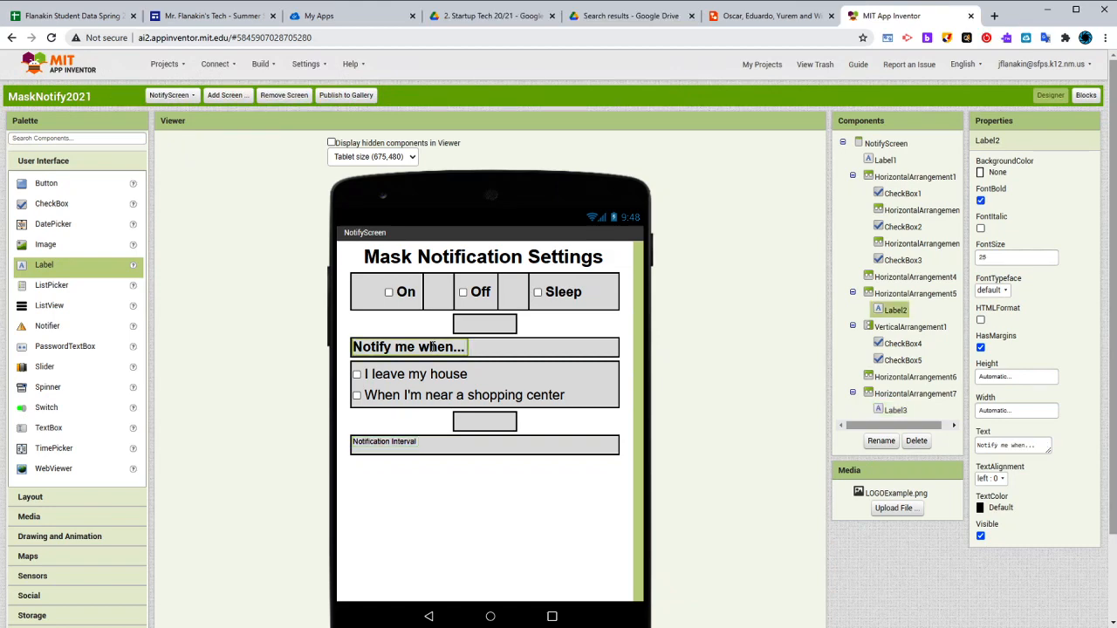
pyautogui.click(530, 352)
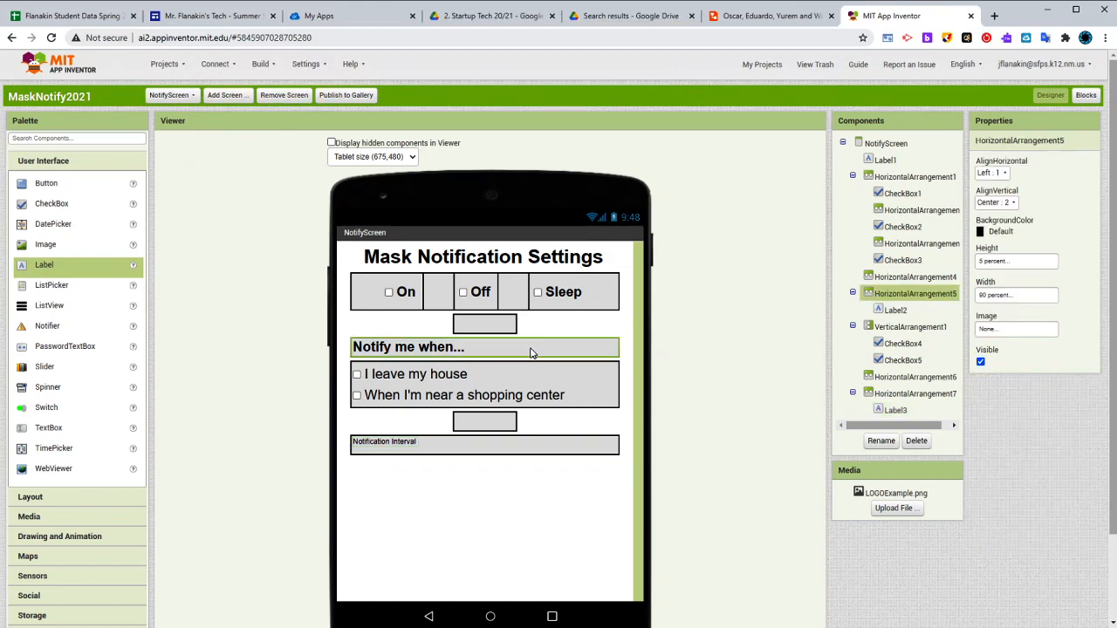
pyautogui.click(435, 348)
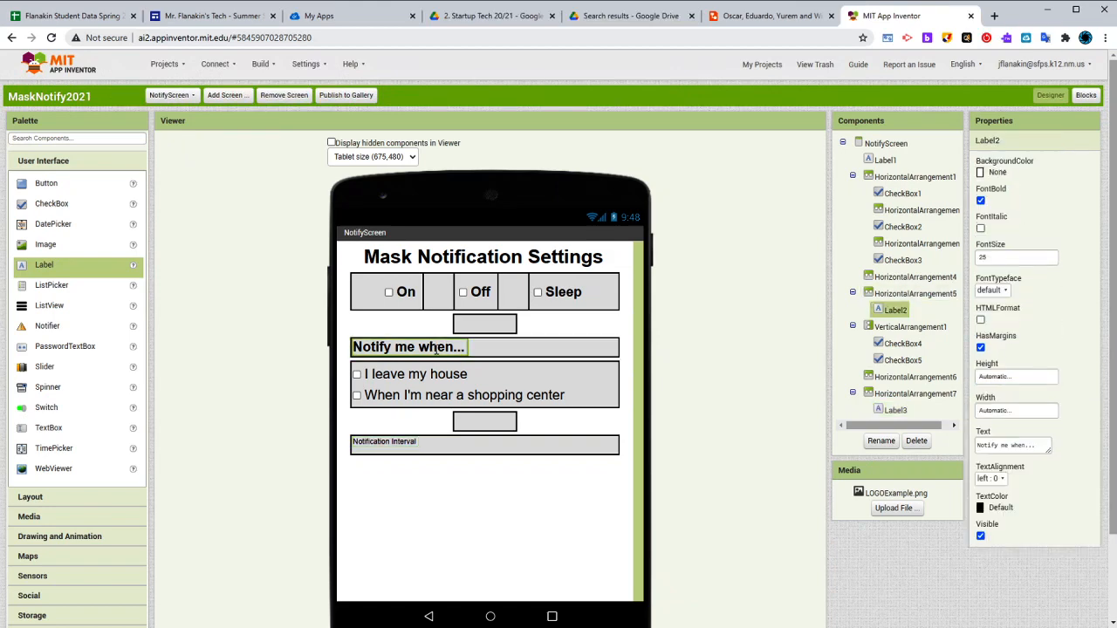
pyautogui.click(477, 447)
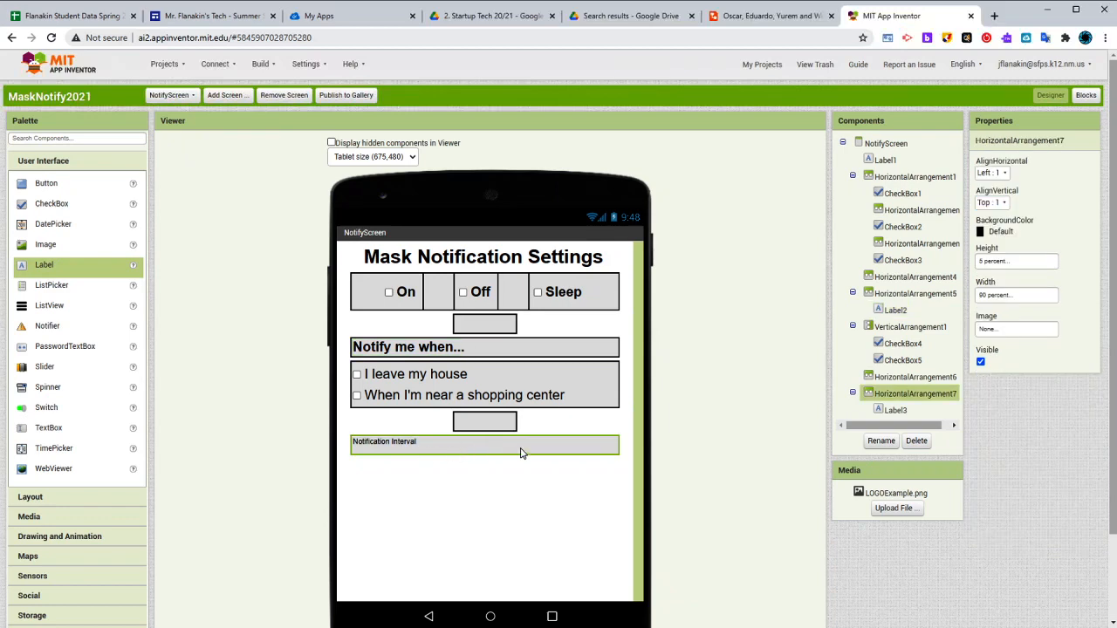
pyautogui.click(993, 202)
pyautogui.click(1001, 239)
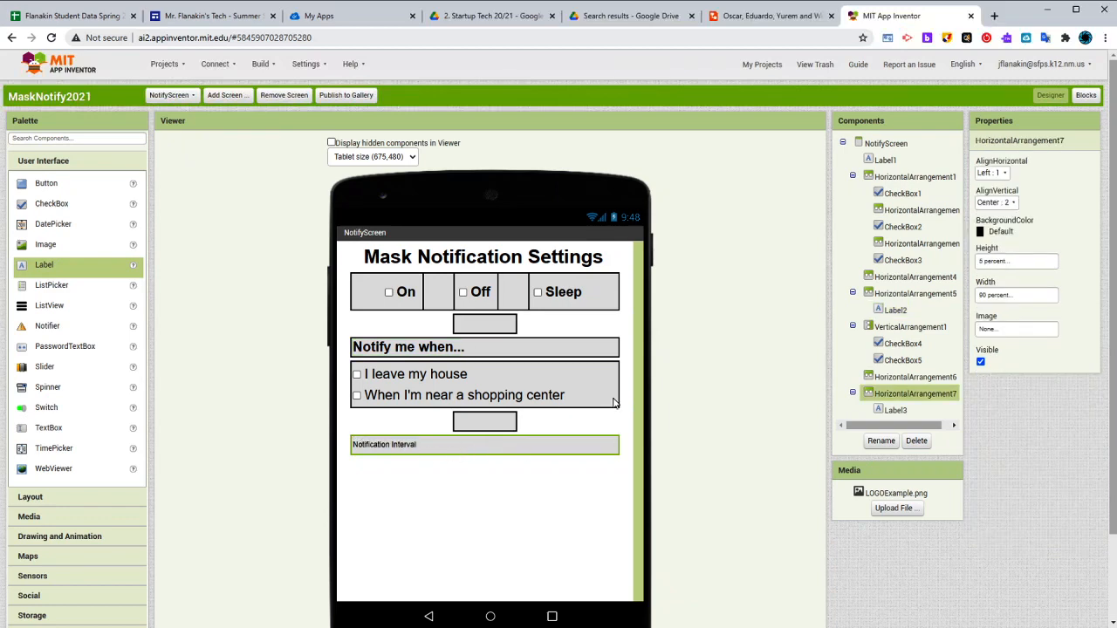
# Make the "Notification Interval" label bold and set its font size to 25
pyautogui.click(385, 445)
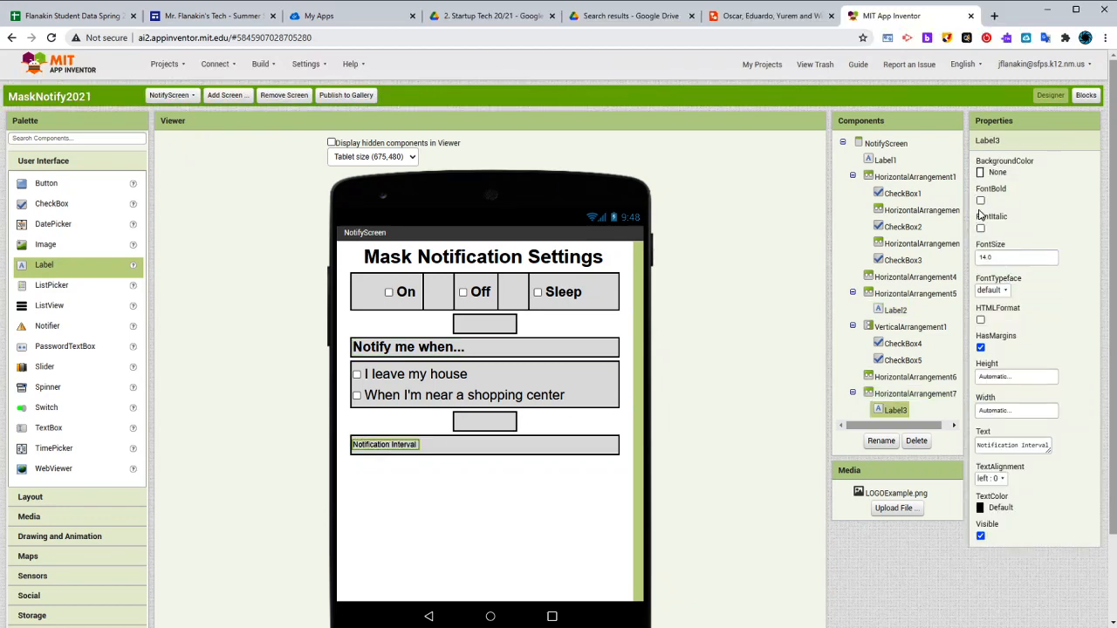
pyautogui.click(980, 199)
pyautogui.click(995, 257)
pyautogui.write('25')
pyautogui.click(1040, 230)
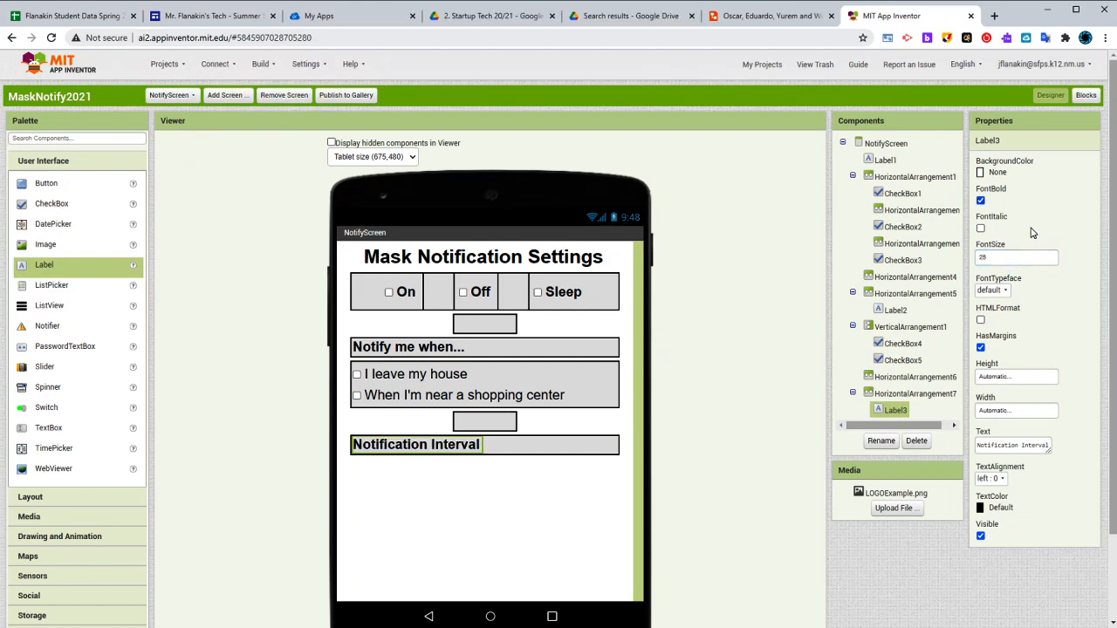
# After consulting the Lucidchart mockup, add a spinner below the "Notification Interval" row in App Inventor and set its width to 50 percent
pyautogui.click(737, 16)
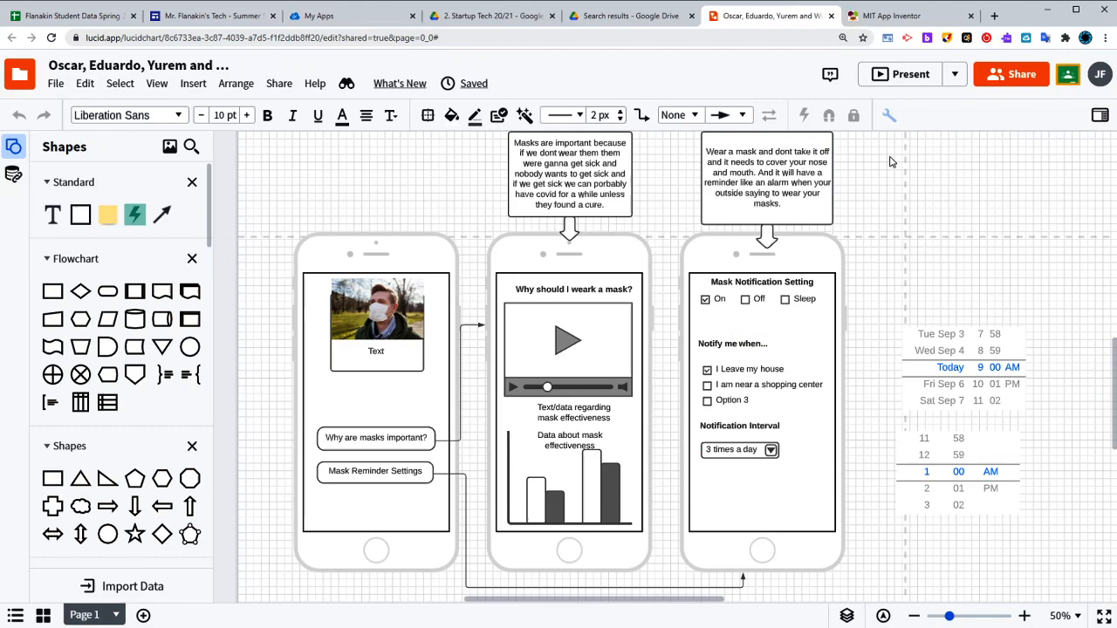
pyautogui.click(890, 16)
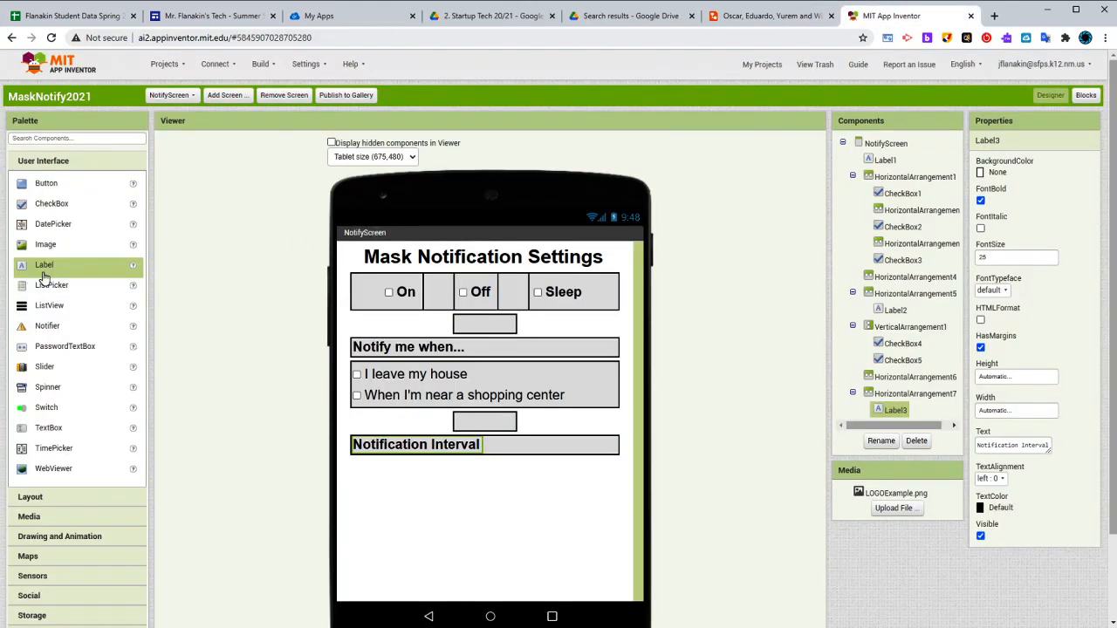
pyautogui.moveTo(44, 386); pyautogui.dragTo(487, 466)
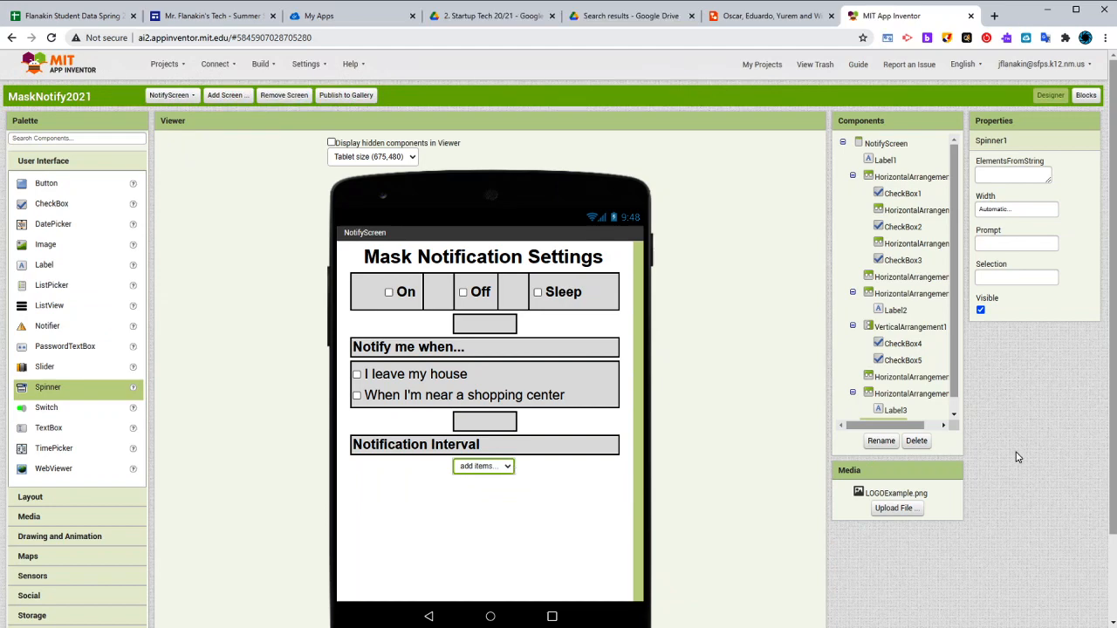
pyautogui.click(1012, 203)
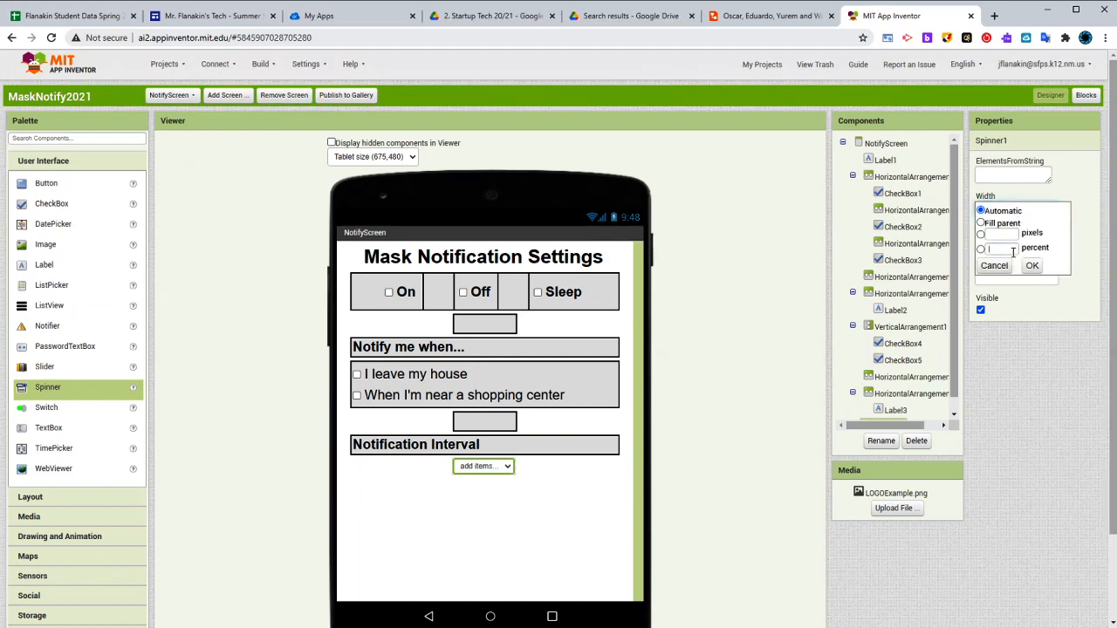
pyautogui.click(1012, 250)
pyautogui.write('50')
pyautogui.click(1032, 266)
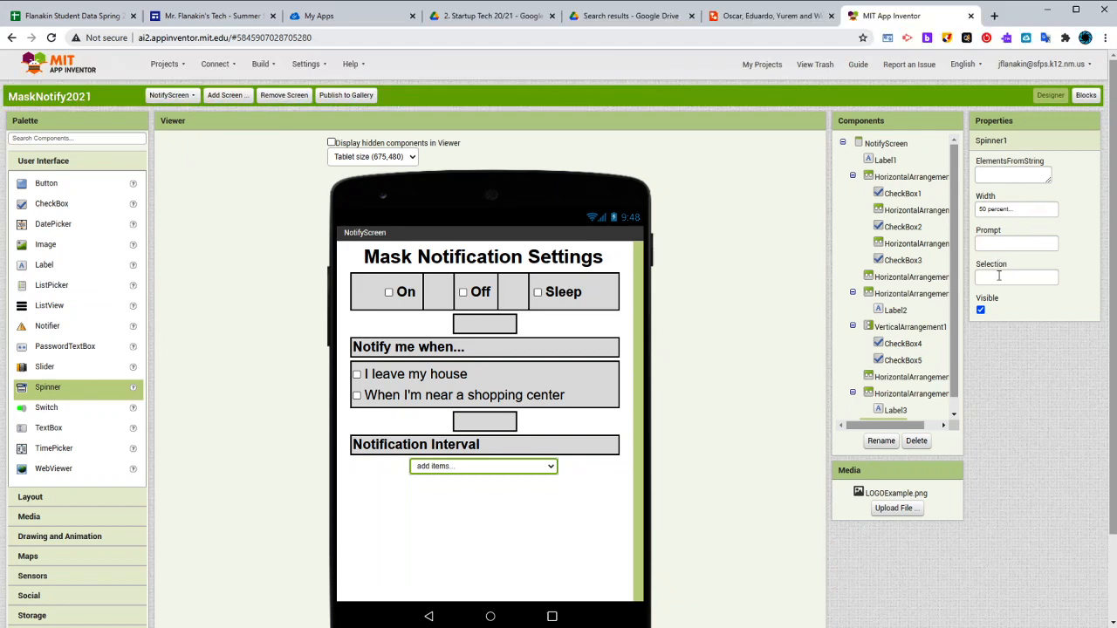
# After checking the interval wording in the Lucidchart mockup, set the spinner's elements in App Inventor to "1 time a day, 2 times a day, 3 times a day"
pyautogui.moveTo(1049, 180); pyautogui.dragTo(1089, 272)
pyautogui.doubleClick(1009, 161)
pyautogui.moveTo(1009, 161); pyautogui.dragTo(1026, 207)
pyautogui.click(744, 18)
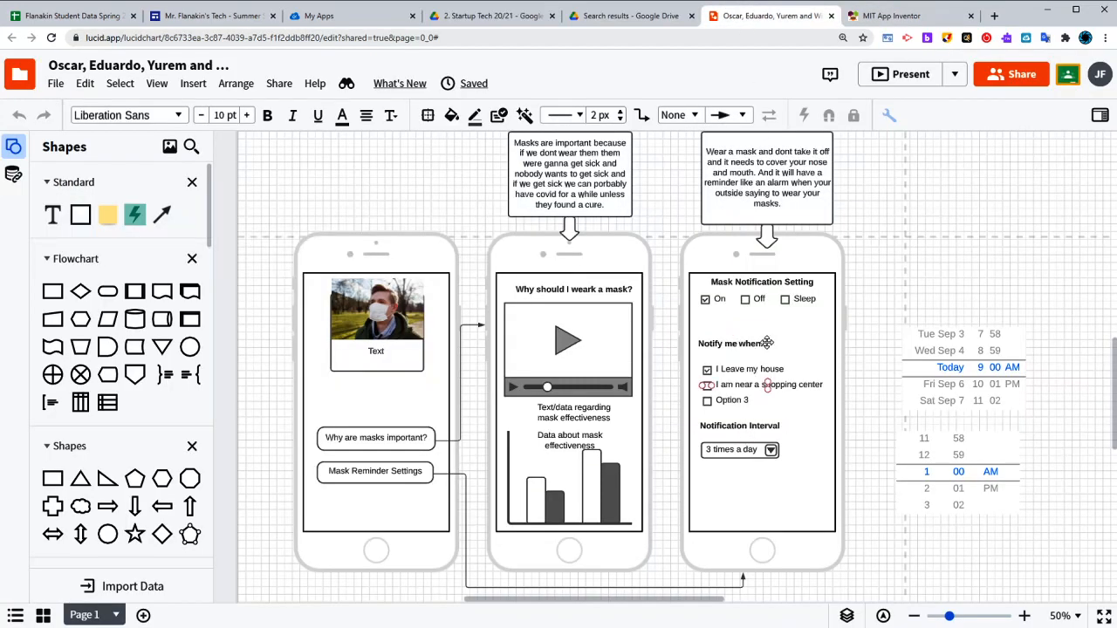
pyautogui.click(899, 16)
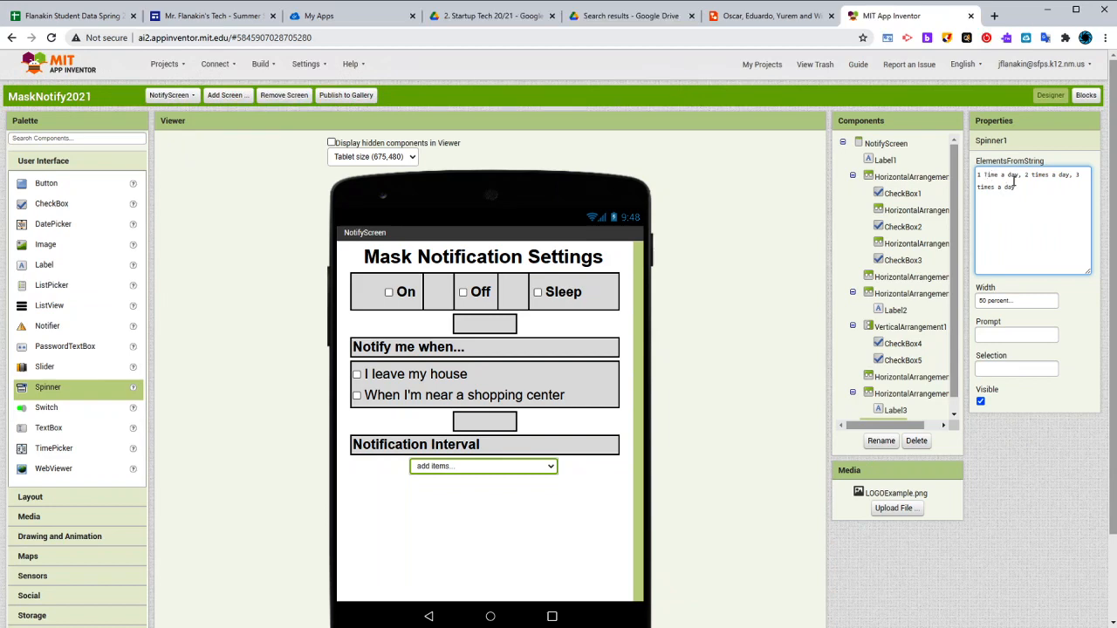
pyautogui.press('BackSpace')
pyautogui.write('t')
pyautogui.moveTo(1029, 175); pyautogui.dragTo(1067, 174)
pyautogui.click(1047, 201)
pyautogui.scroll(-1, 706, 427)
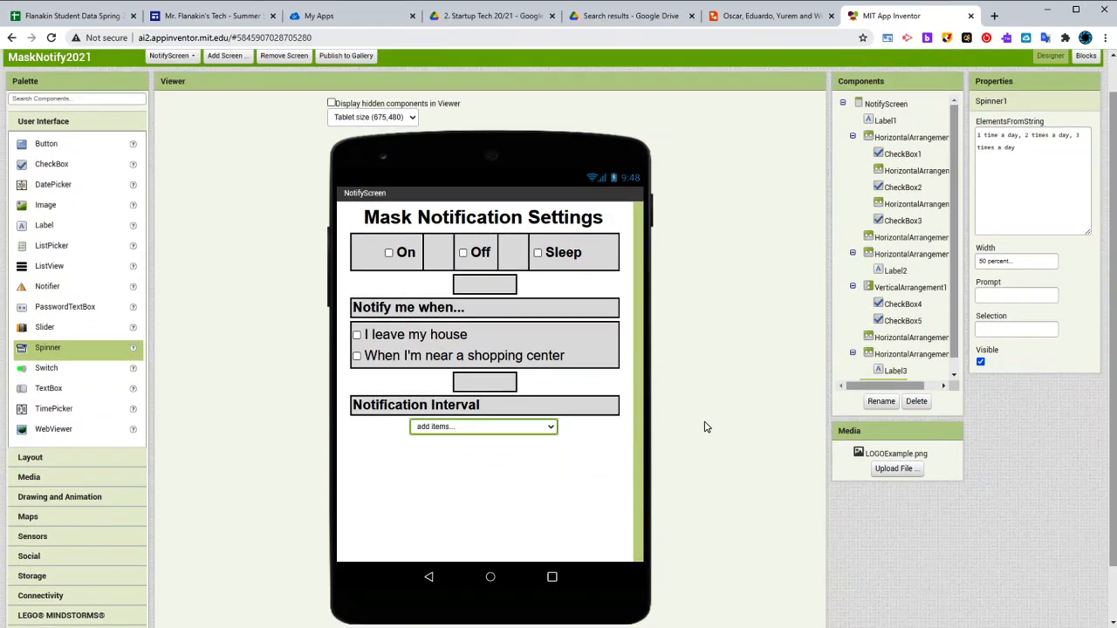
pyautogui.click(609, 479)
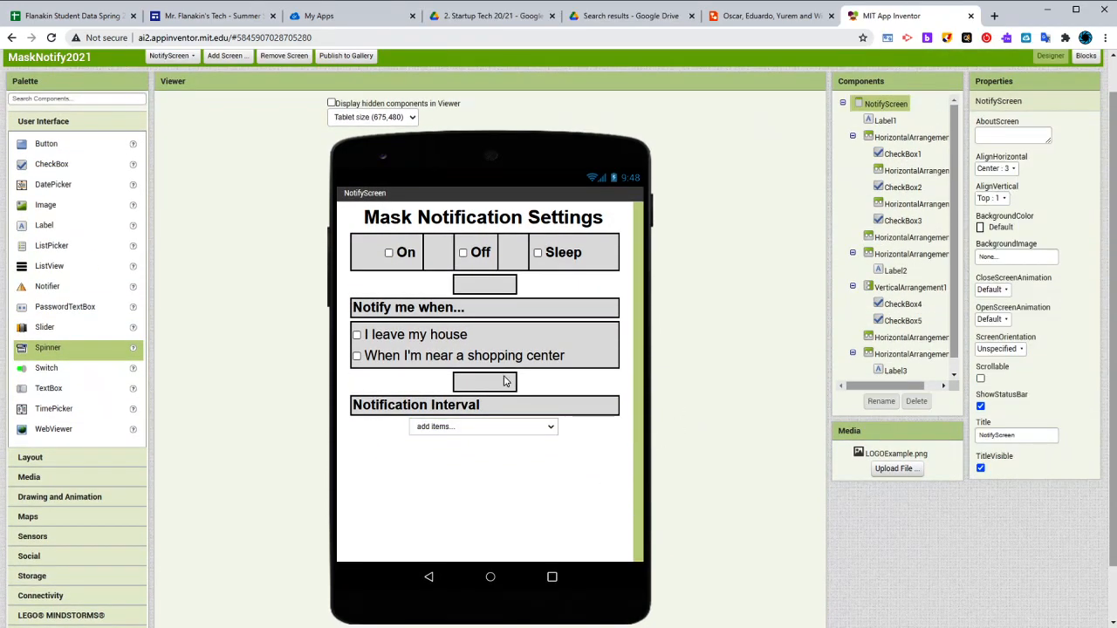
# Review the overall layout of NotifyScreen, WhyScreen and Screen1 against the intended app design
pyautogui.scroll(1, 503, 382)
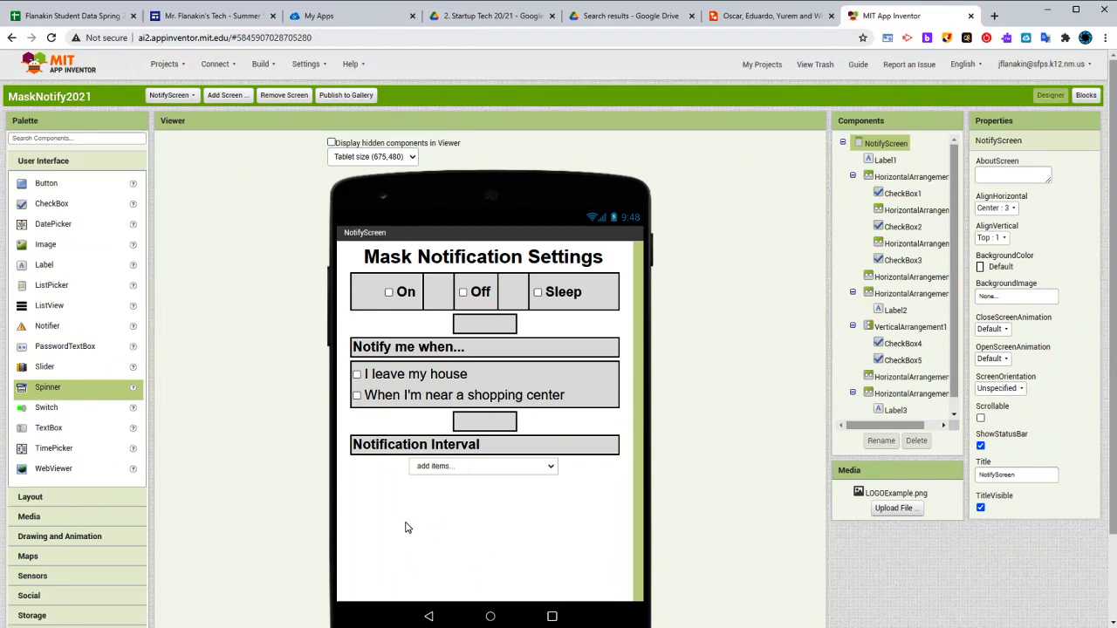
pyautogui.scroll(-1, 421, 602)
pyautogui.scroll(1, 452, 525)
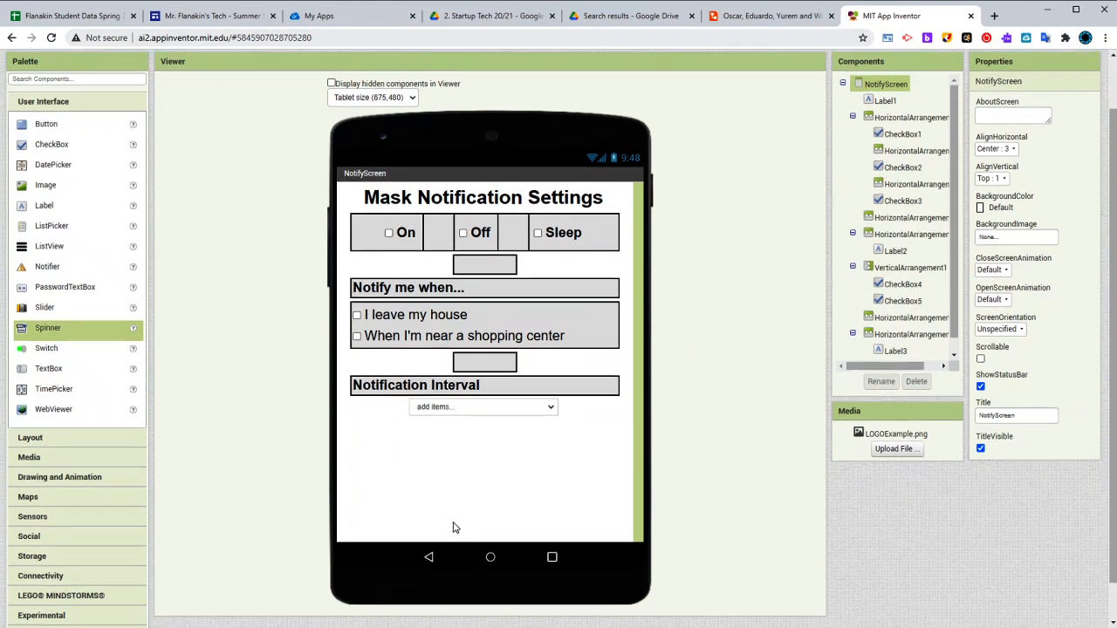
pyautogui.click(171, 95)
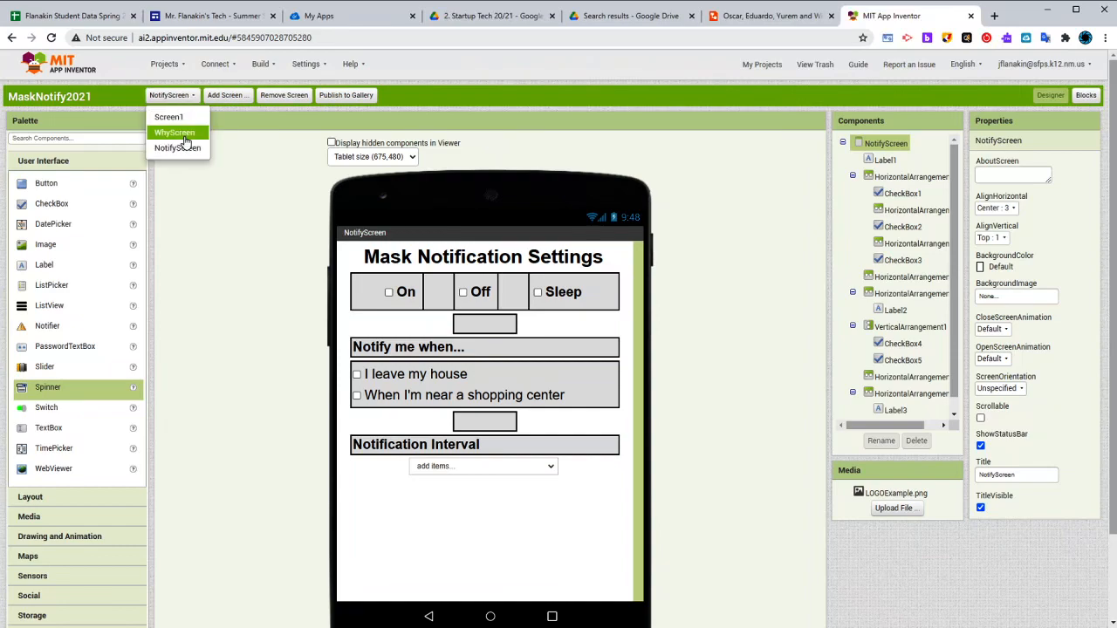
pyautogui.click(183, 135)
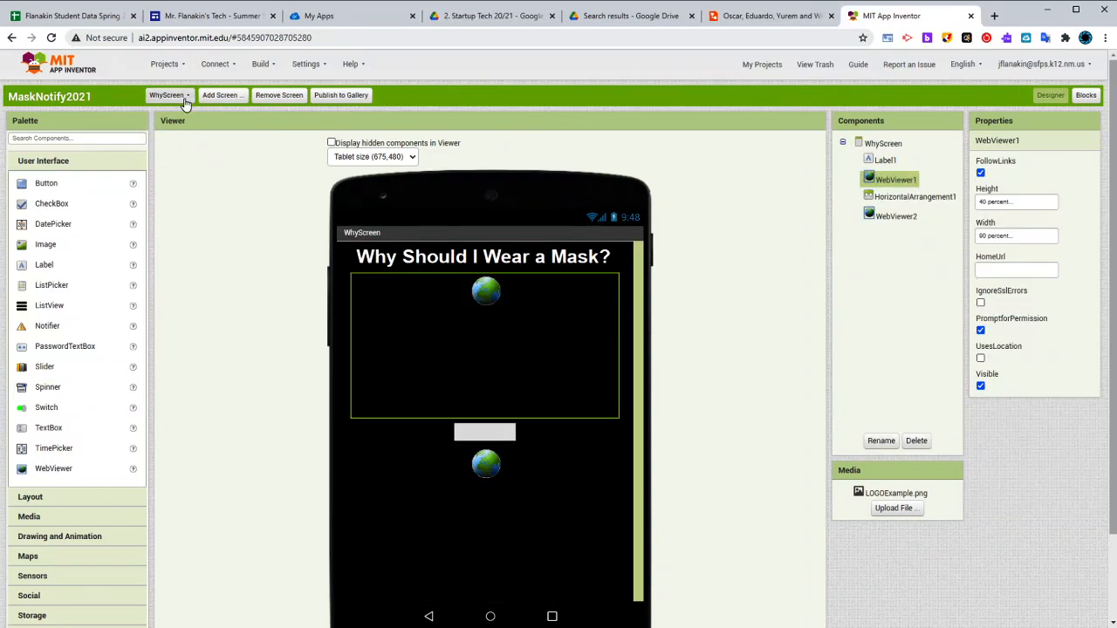
pyautogui.click(179, 96)
pyautogui.click(179, 119)
pyautogui.scroll(-1, 230, 334)
pyautogui.scroll(1, 235, 341)
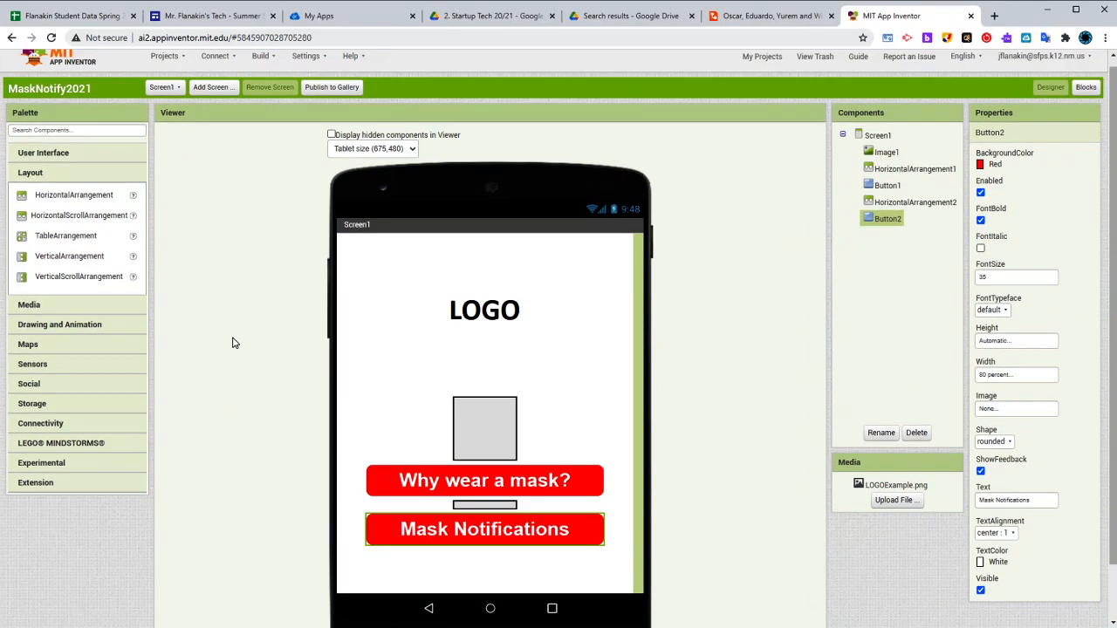
pyautogui.scroll(-1, 574, 392)
pyautogui.click(622, 333)
pyautogui.scroll(1, 621, 331)
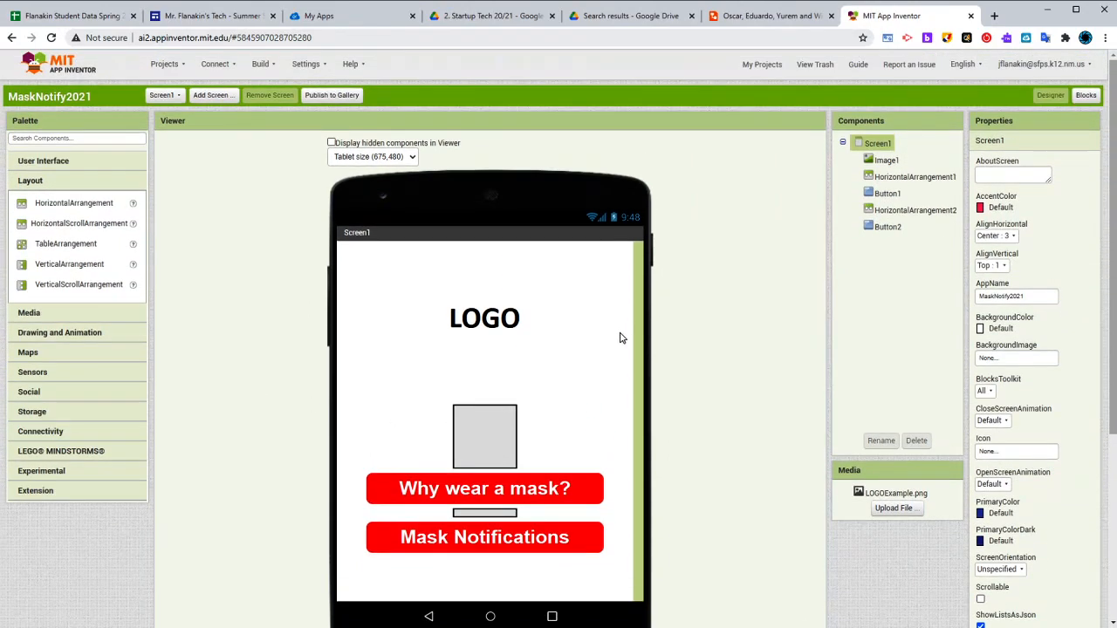